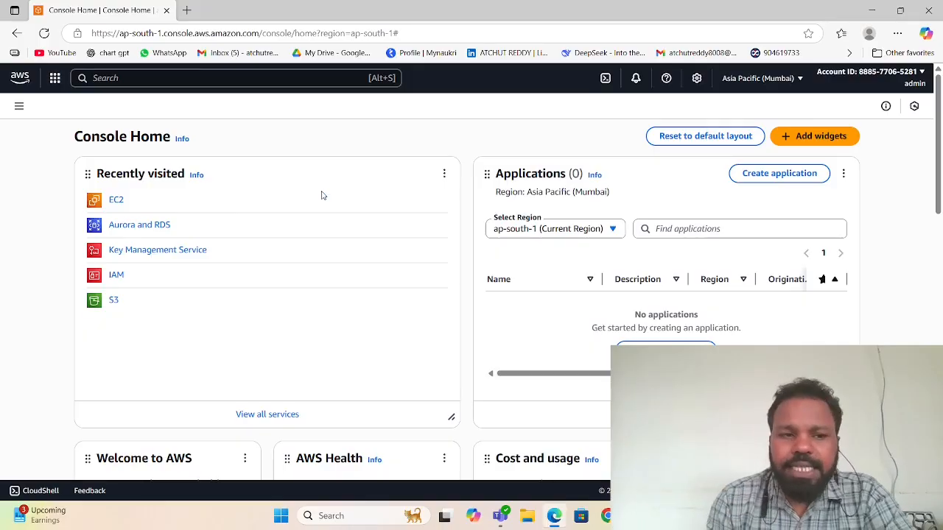
# Open the Aurora and RDS dashboard from Recently visited and scroll to the Create a database panel.
pyautogui.click(145, 229)
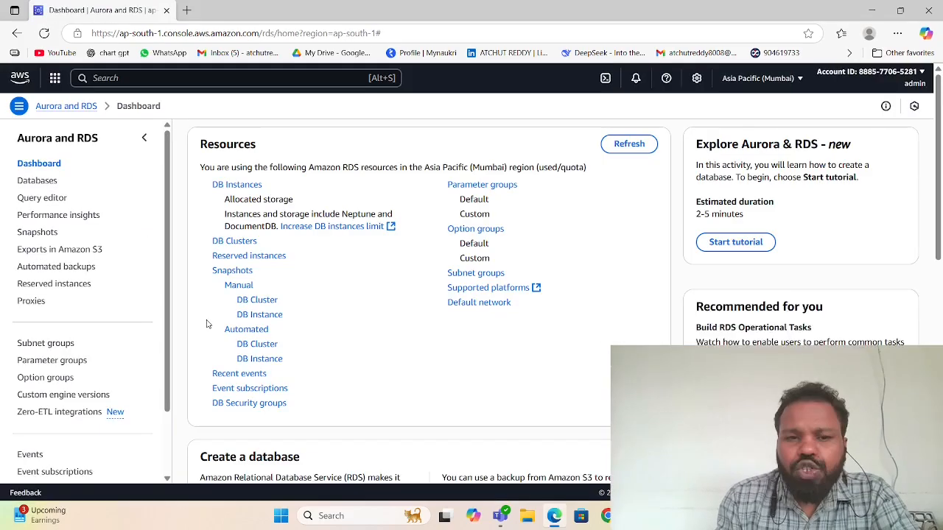
pyautogui.scroll(-3, 393, 344)
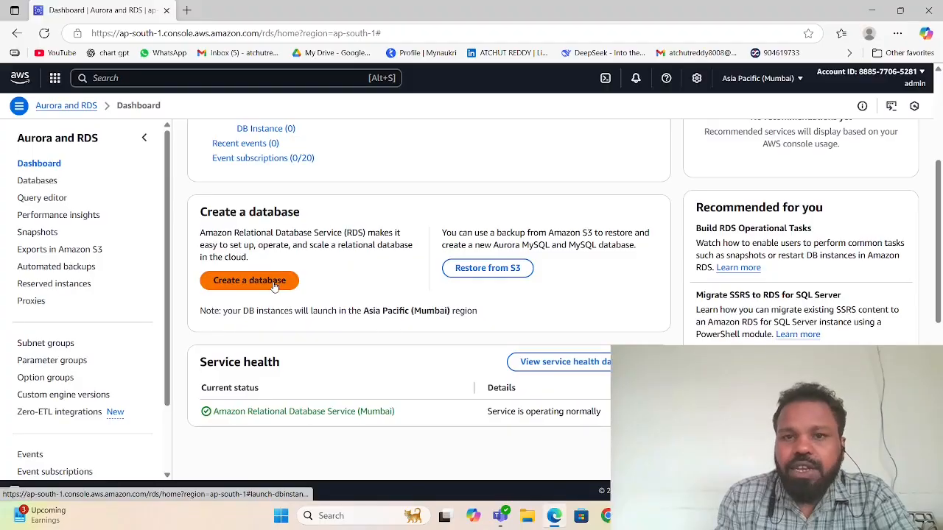
# Start a new database, compare Aurora PostgreSQL, MySQL, PostgreSQL and SQL Server, then choose Aurora (MySQL Compatible).
pyautogui.click(249, 281)
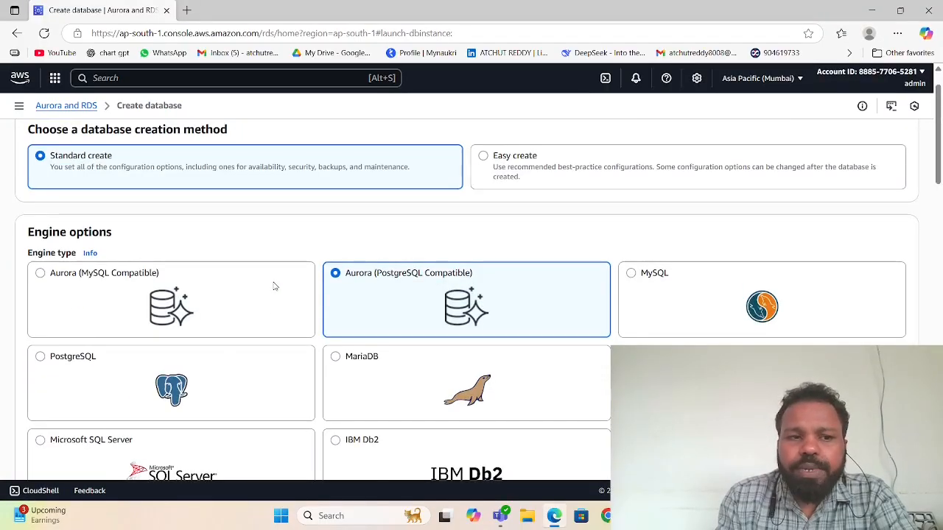
pyautogui.scroll(-2, 274, 286)
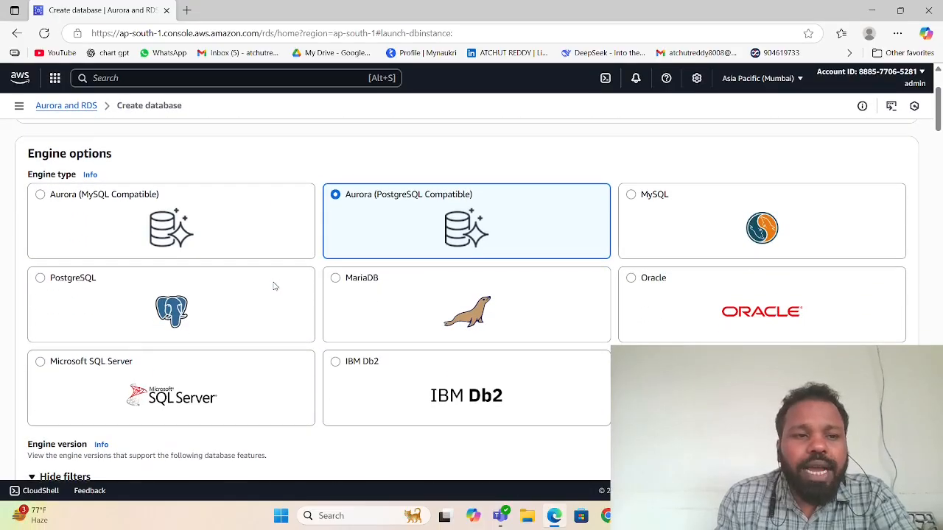
pyautogui.click(89, 217)
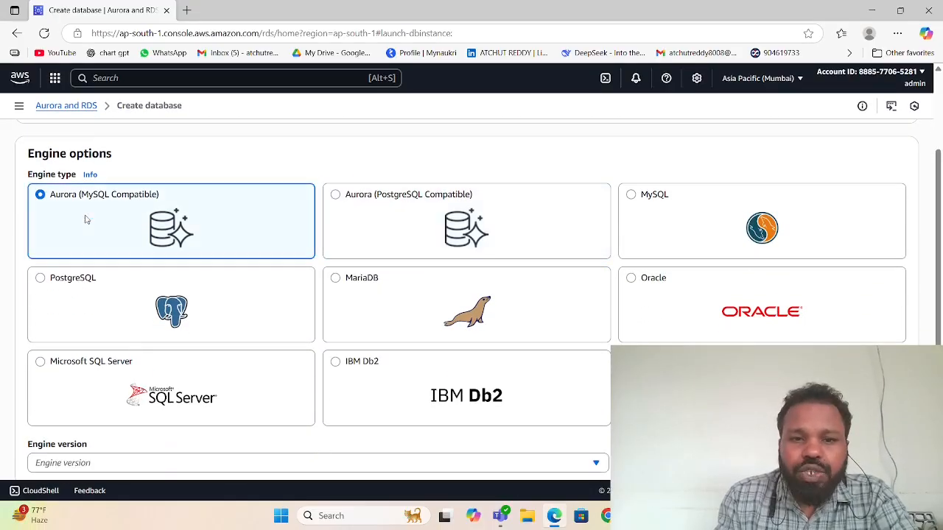
pyautogui.click(372, 226)
pyautogui.click(682, 219)
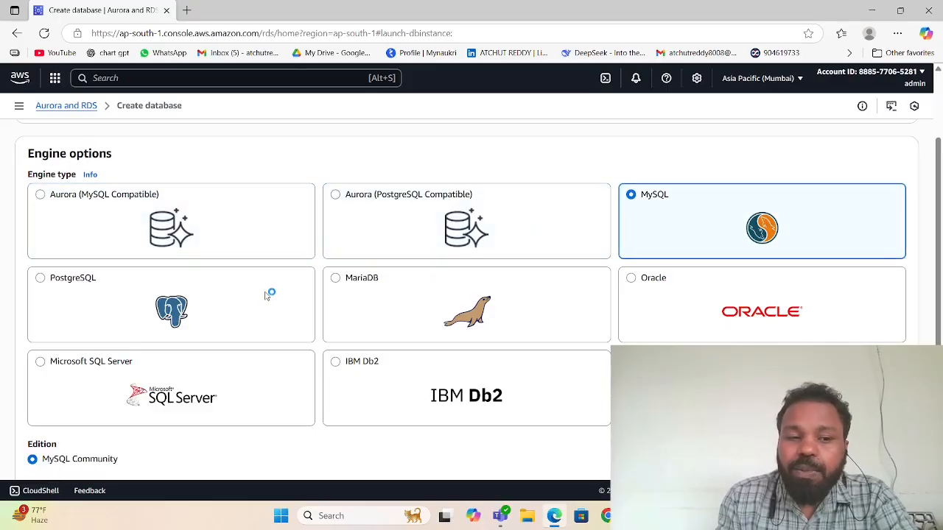
pyautogui.click(291, 305)
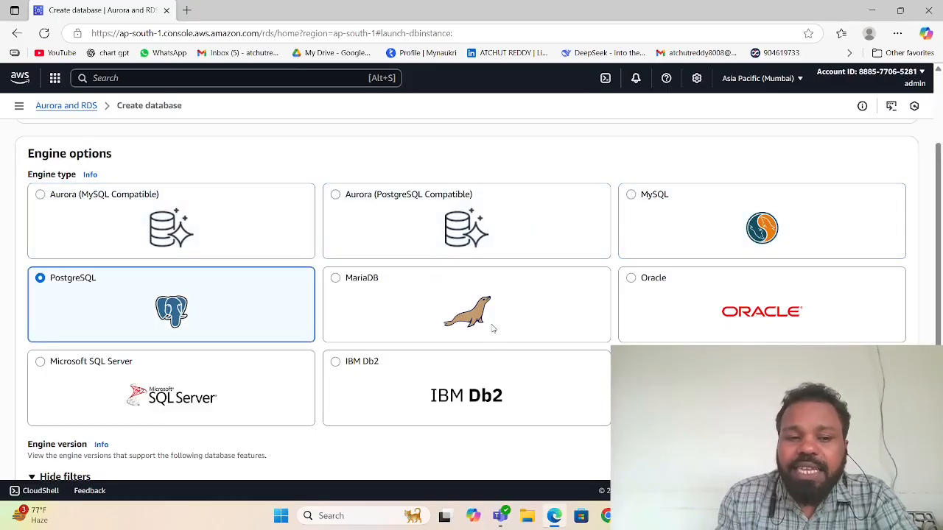
pyautogui.click(132, 380)
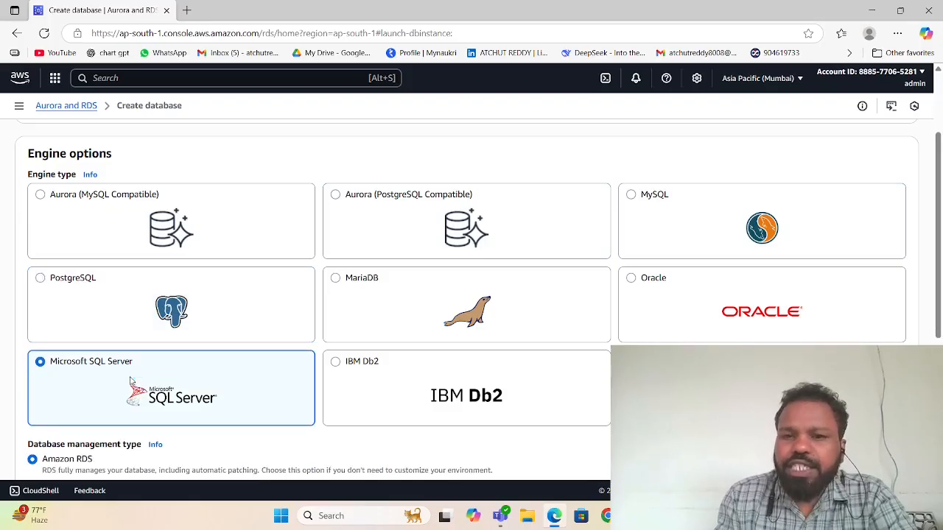
pyautogui.click(637, 214)
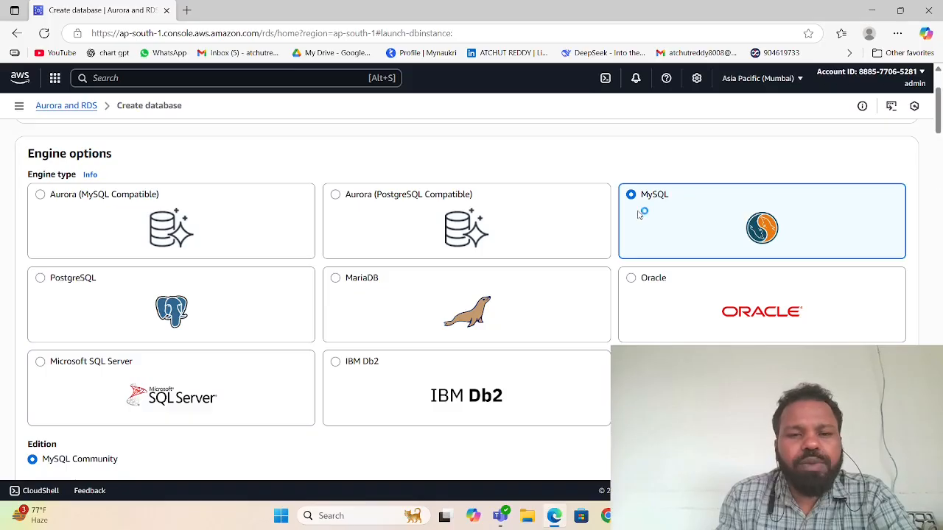
pyautogui.click(240, 295)
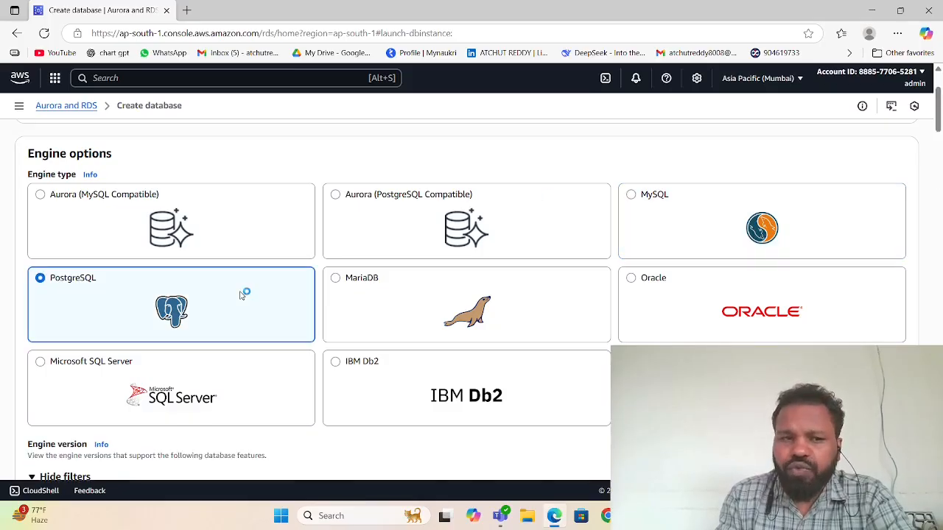
pyautogui.scroll(1, 240, 295)
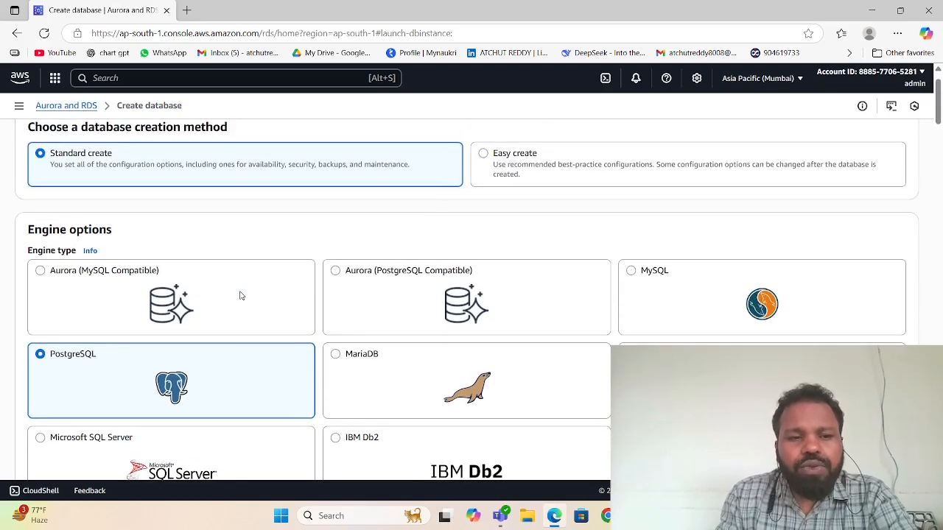
pyautogui.click(49, 273)
pyautogui.scroll(1, 48, 273)
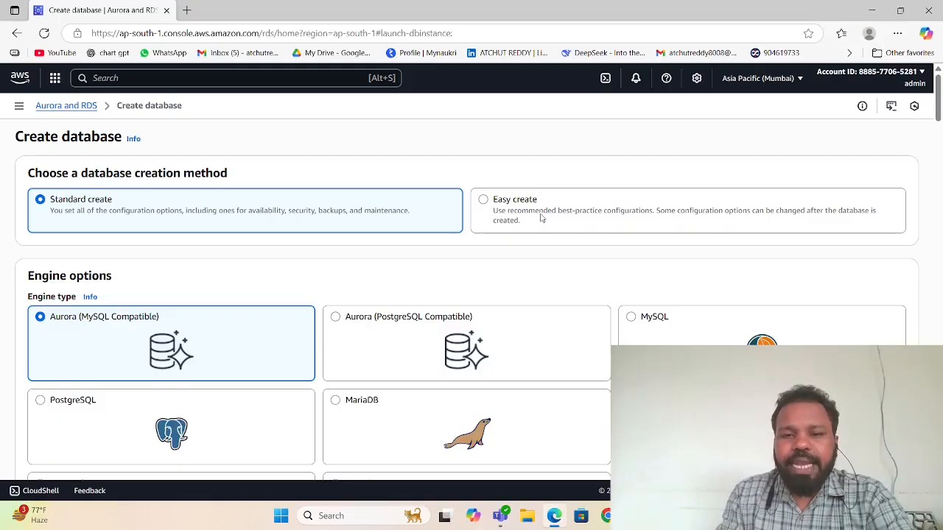
pyautogui.scroll(-2, 540, 218)
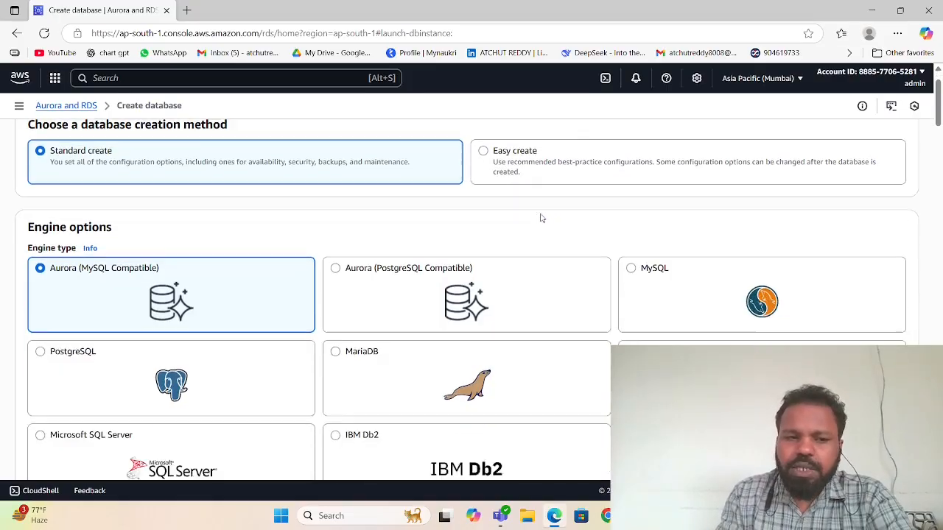
pyautogui.scroll(2, 313, 201)
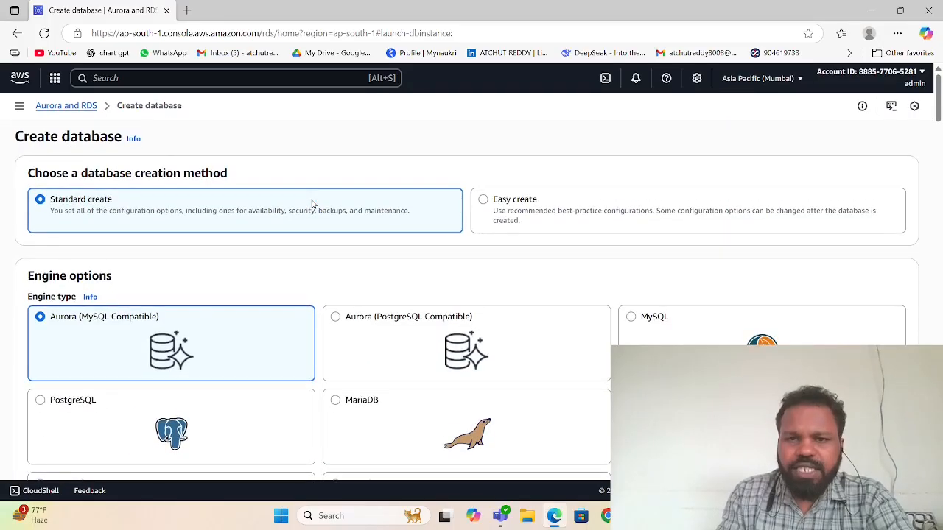
pyautogui.scroll(-3, 314, 202)
pyautogui.scroll(-2, 314, 201)
pyautogui.scroll(-1, 314, 202)
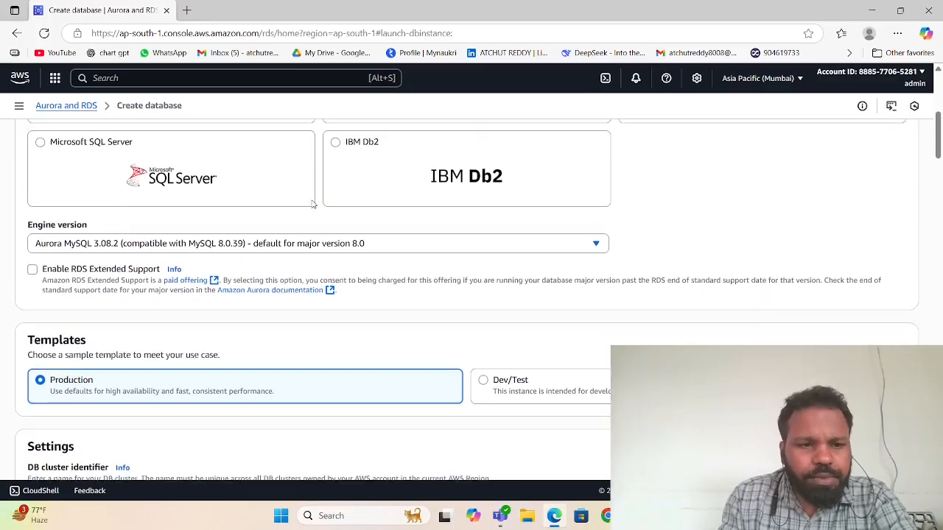
pyautogui.click(272, 236)
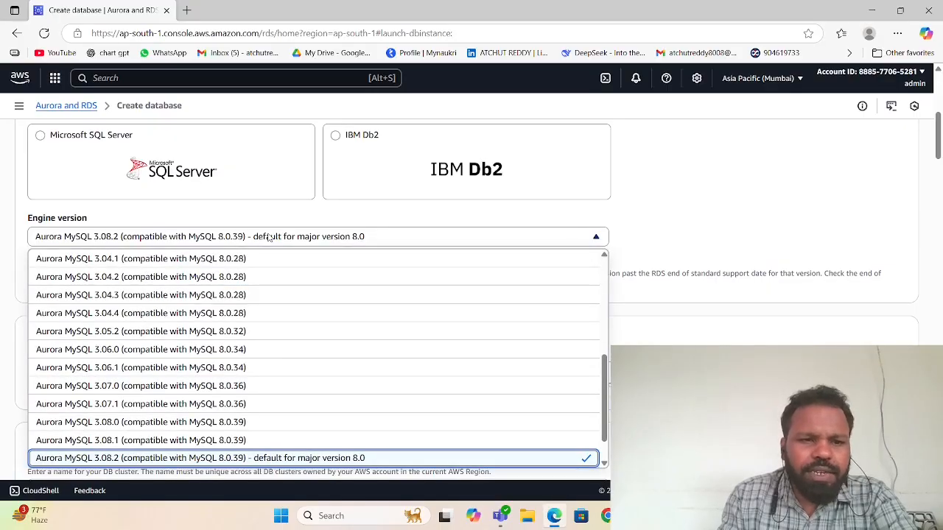
pyautogui.click(270, 237)
pyautogui.scroll(-3, 270, 237)
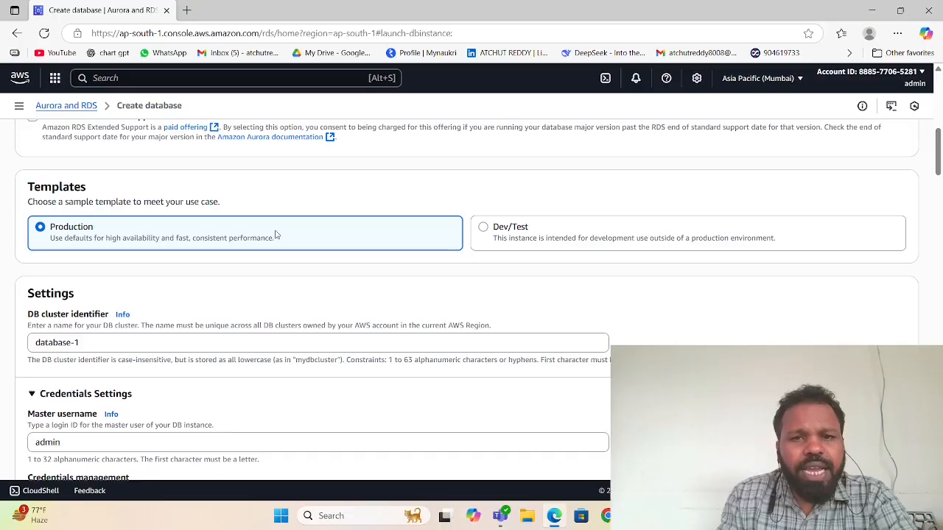
# Switch the database template from Production to Dev/Test.
pyautogui.click(493, 228)
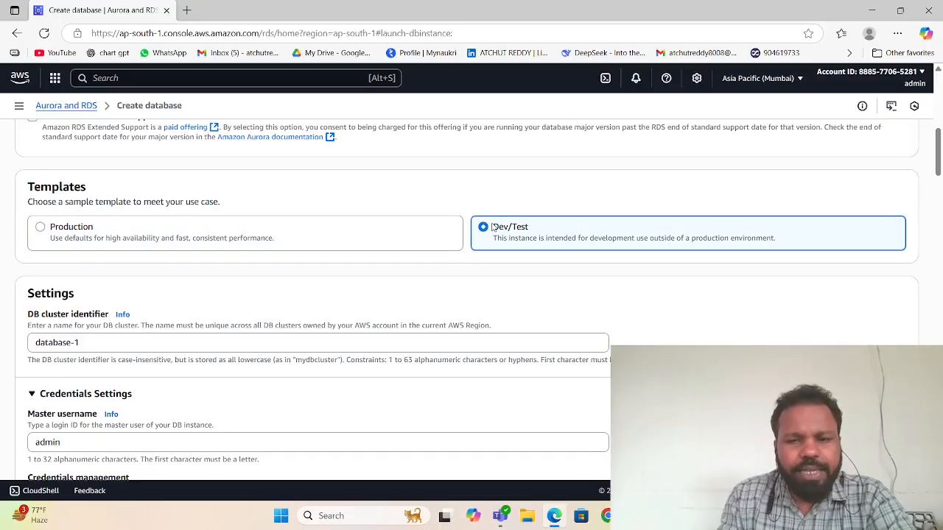
pyautogui.scroll(-1, 494, 228)
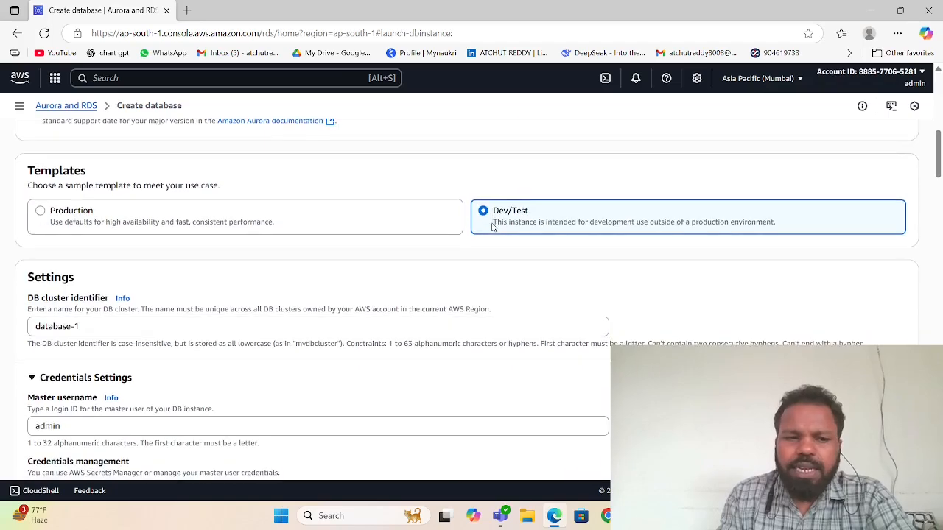
pyautogui.scroll(-1, 493, 227)
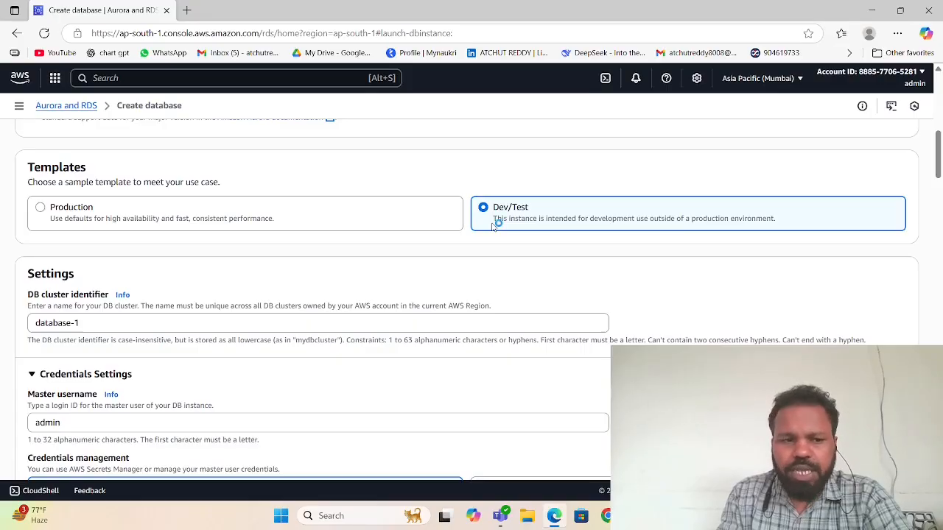
pyautogui.scroll(-1, 495, 226)
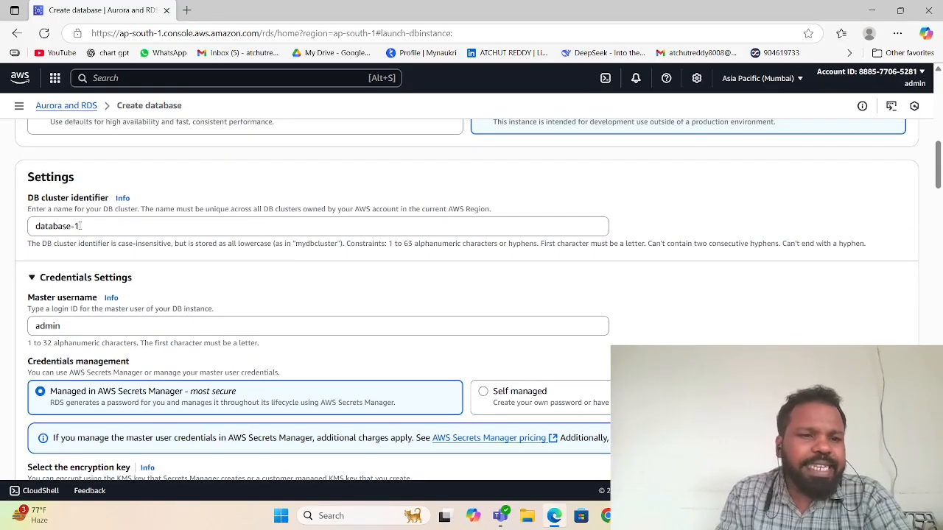
# Replace the default DB cluster identifier database-1 with dbmysql.
pyautogui.moveTo(80, 226); pyautogui.dragTo(32, 226)
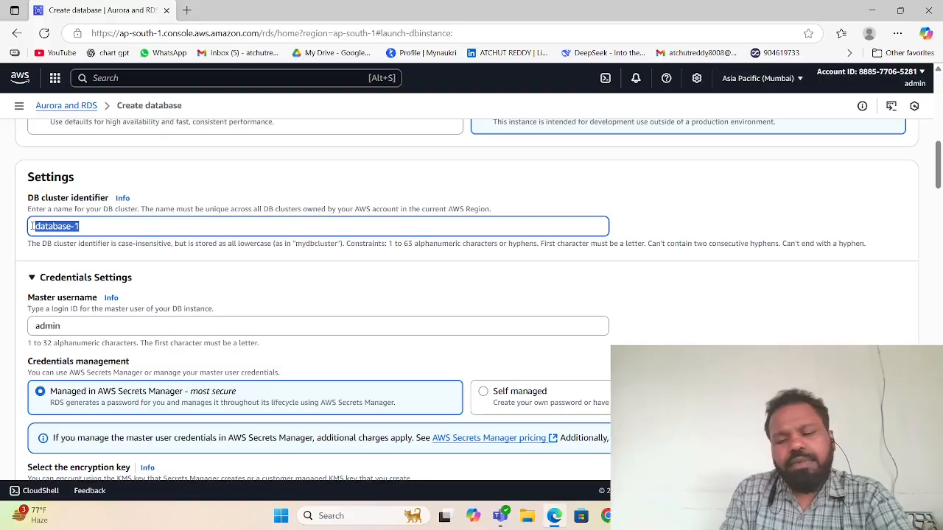
pyautogui.press('BackSpace')
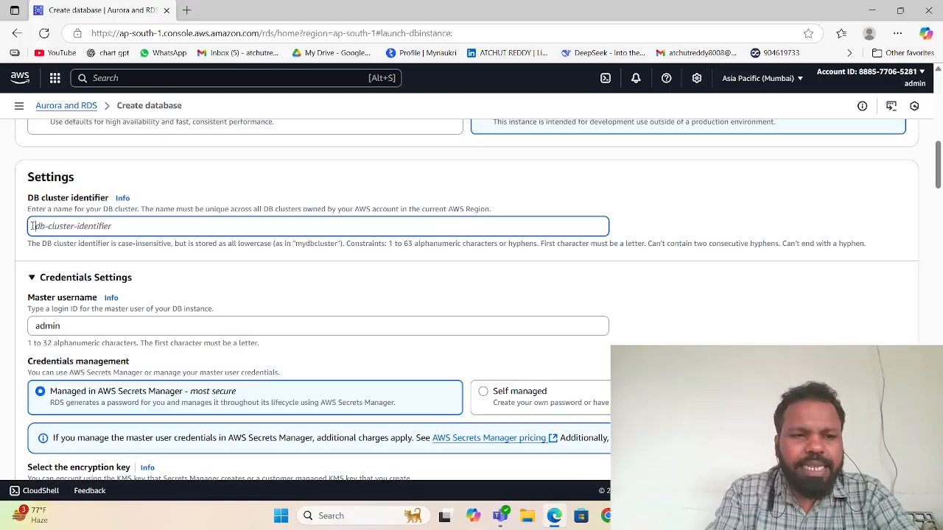
pyautogui.write('dbmysql')
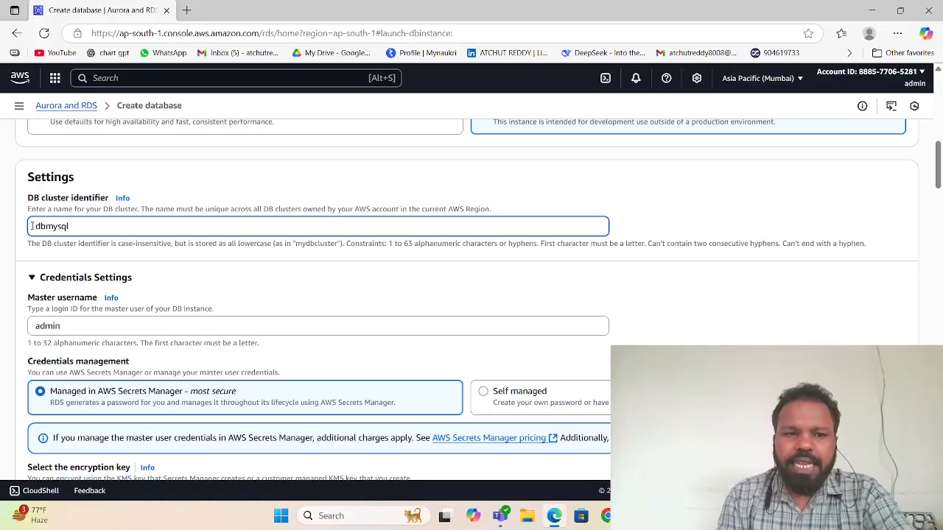
pyautogui.scroll(-1, 32, 226)
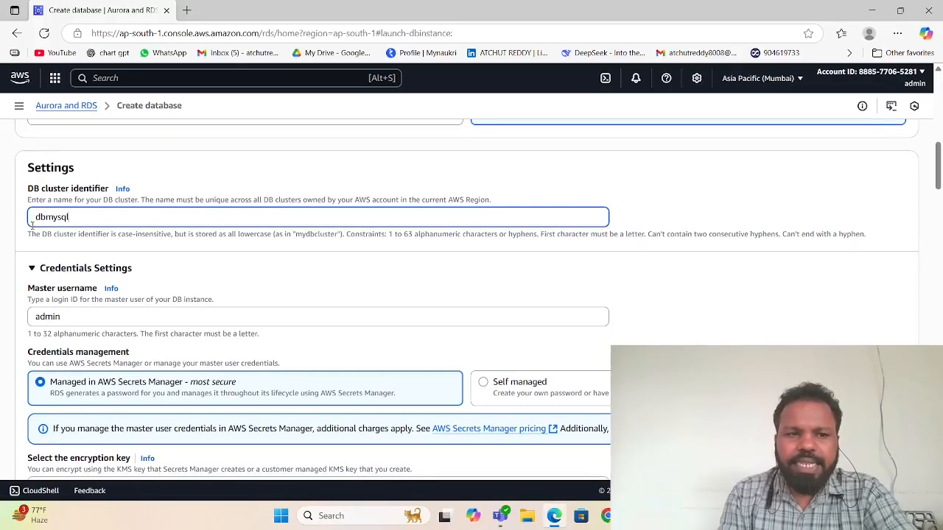
pyautogui.scroll(-2, 77, 231)
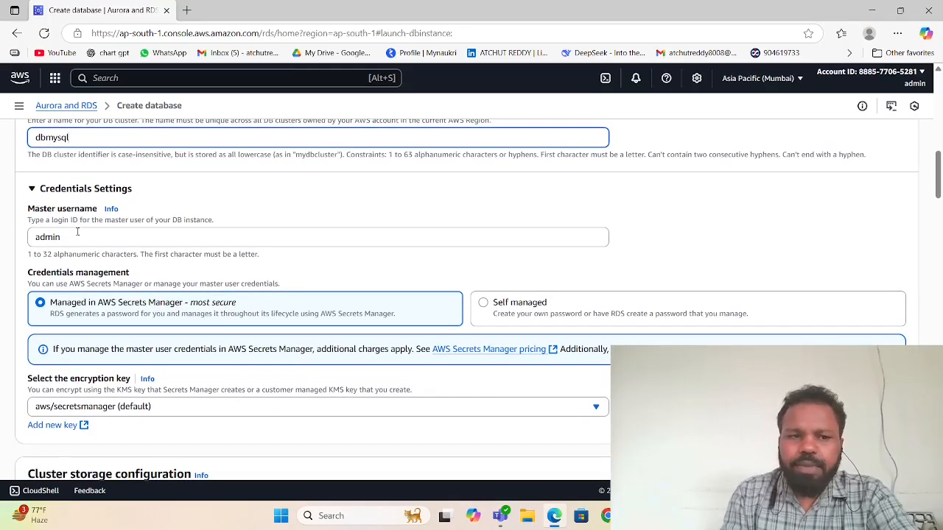
# Replace the default master username admin with a custom username.
pyautogui.click(77, 234)
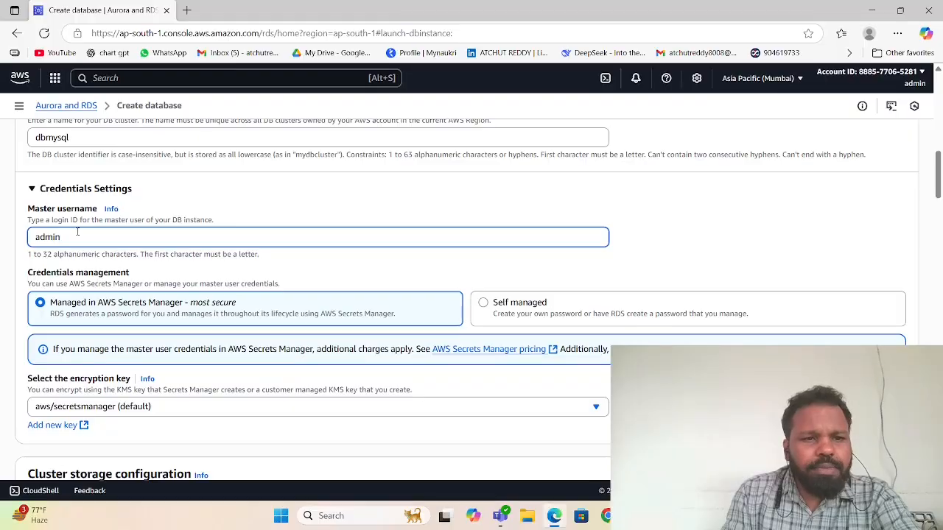
pyautogui.moveTo(70, 235); pyautogui.dragTo(23, 242)
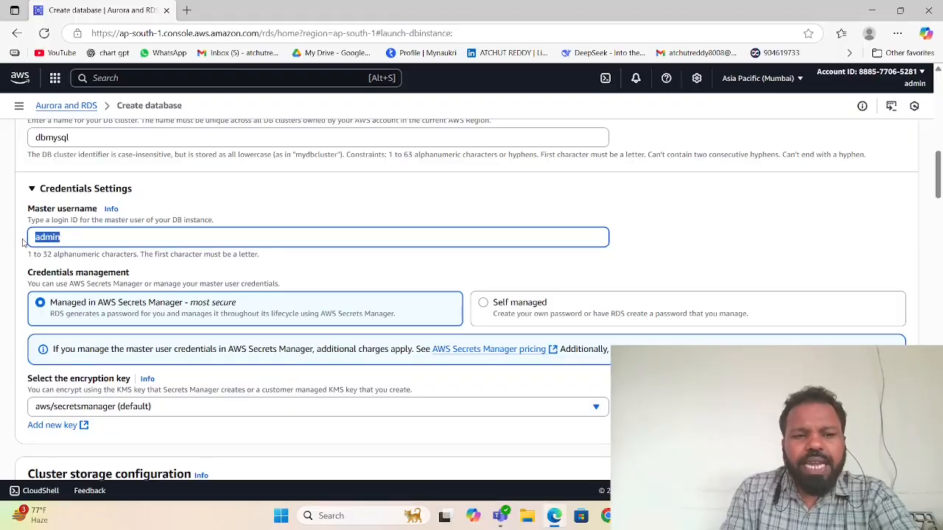
pyautogui.write('at')
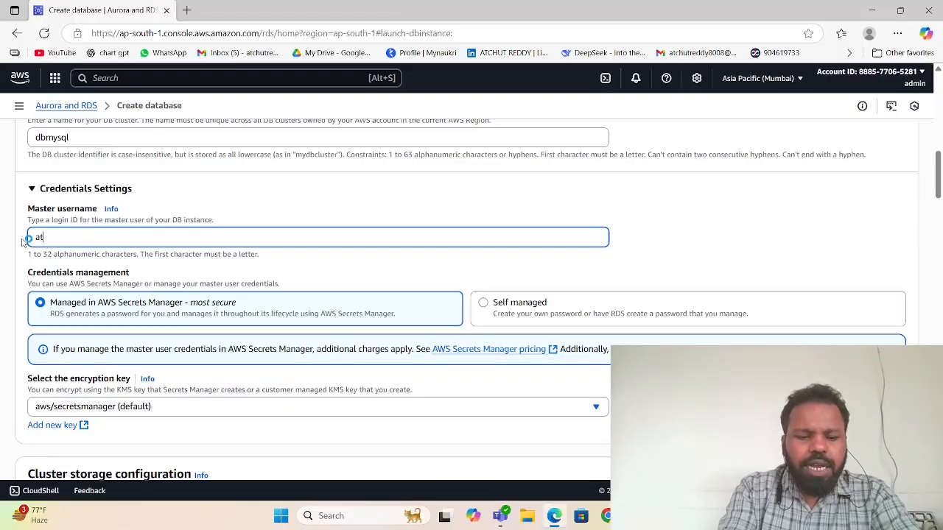
pyautogui.write('chut')
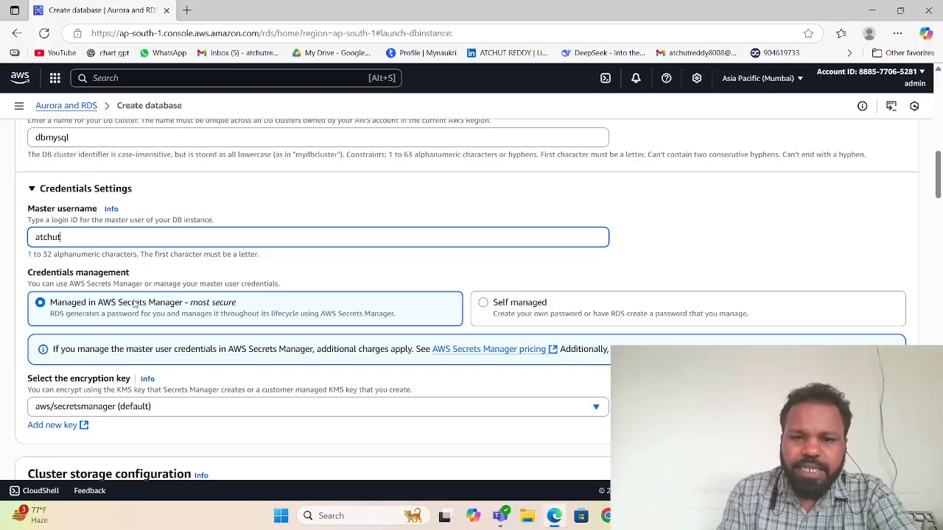
# Switch to a self-managed master password and enter a strong password and its confirmation.
pyautogui.click(485, 305)
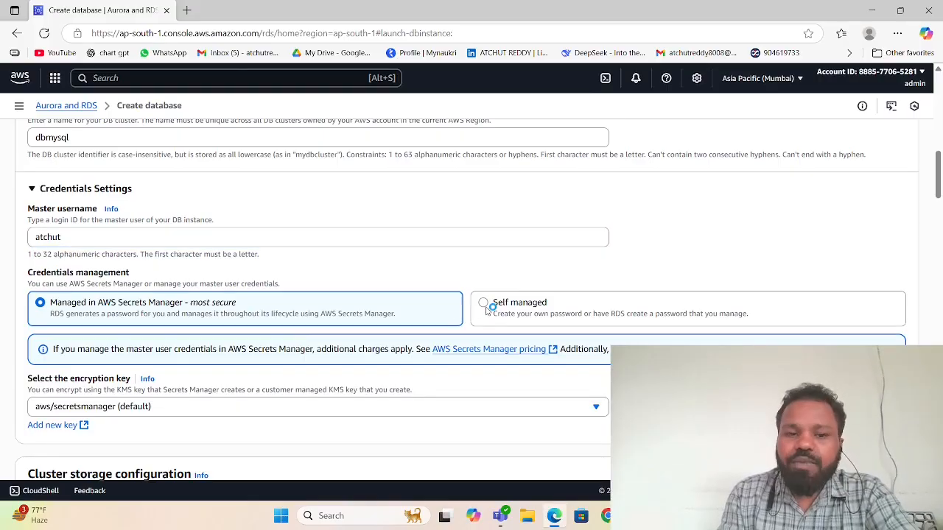
pyautogui.scroll(-1, 201, 395)
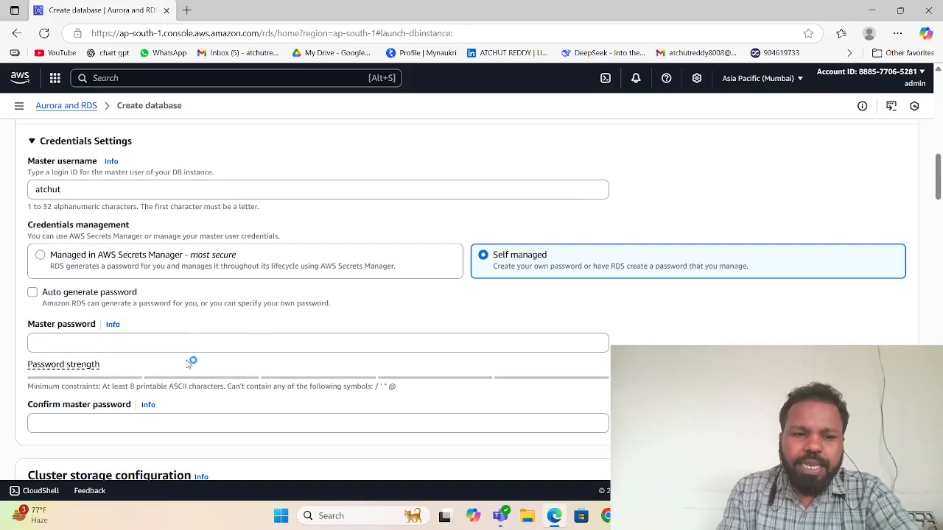
pyautogui.click(185, 340)
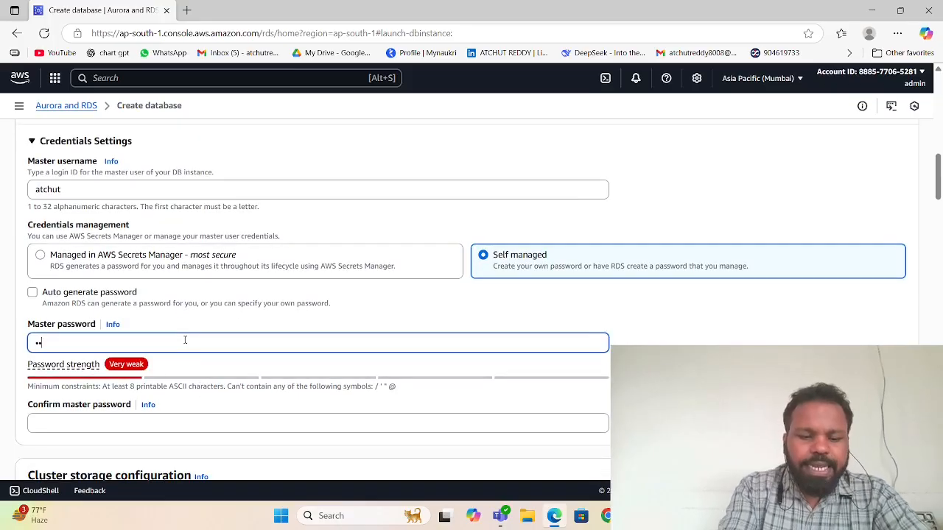
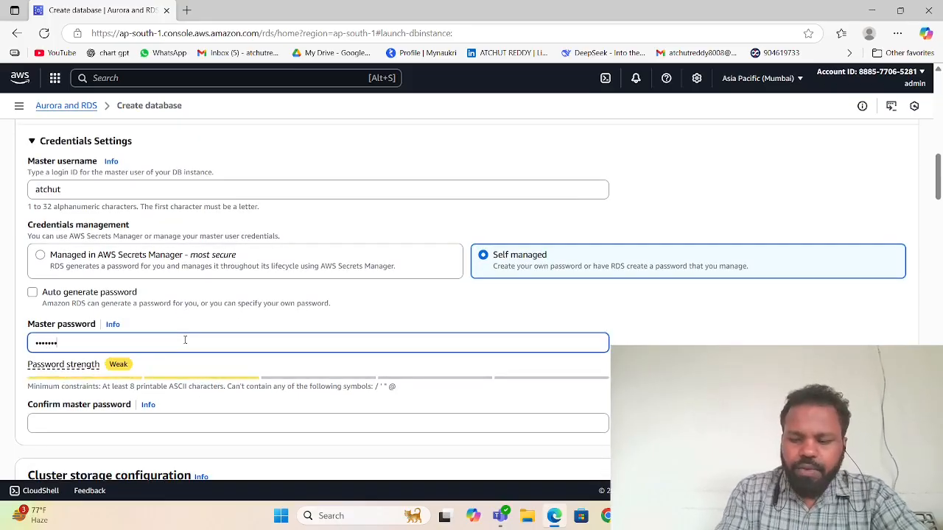
pyautogui.click(123, 421)
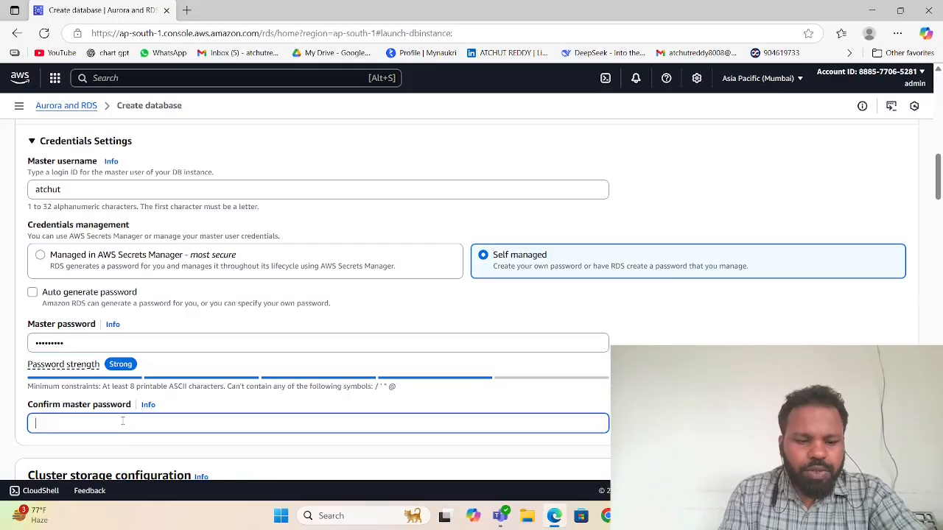
pyautogui.write('*')
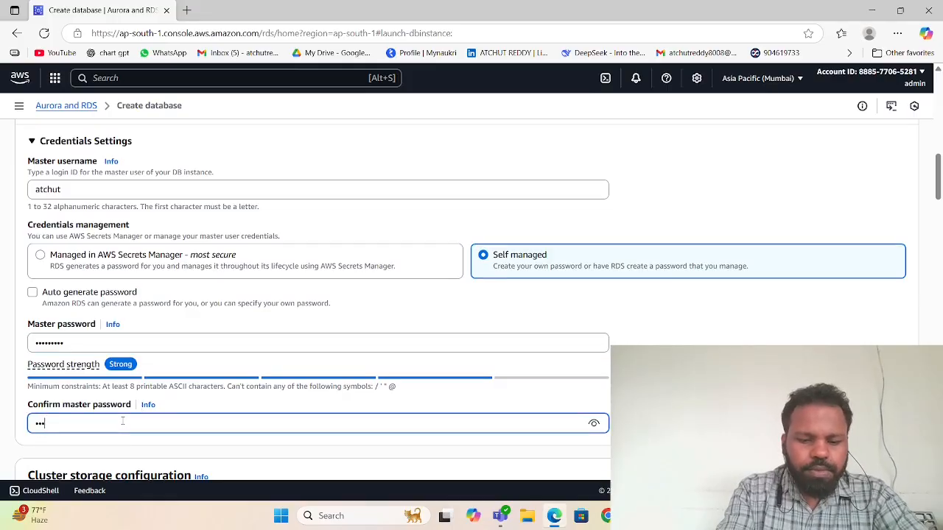
pyautogui.write('*****')
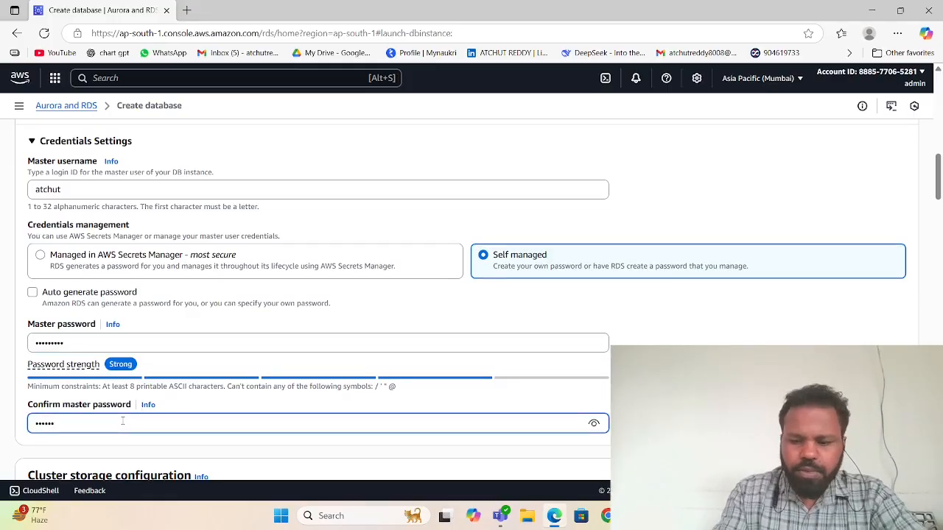
pyautogui.write('***')
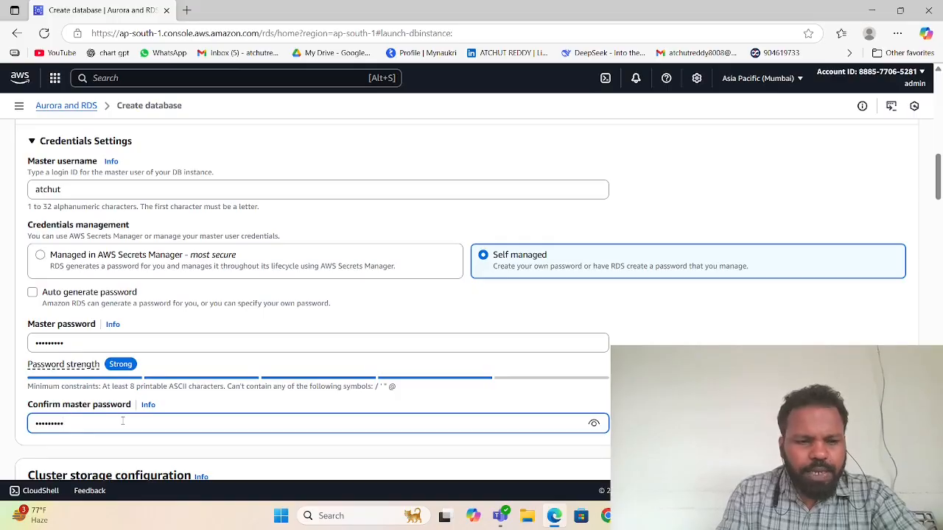
# Erase and retype the confirmation password to fix the mismatch.
pyautogui.moveTo(107, 421); pyautogui.dragTo(17, 425)
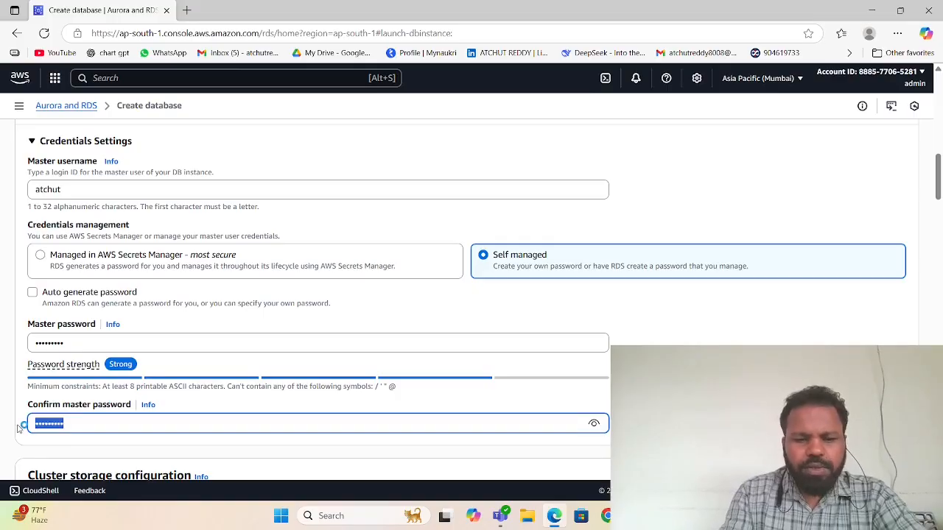
pyautogui.click(307, 438)
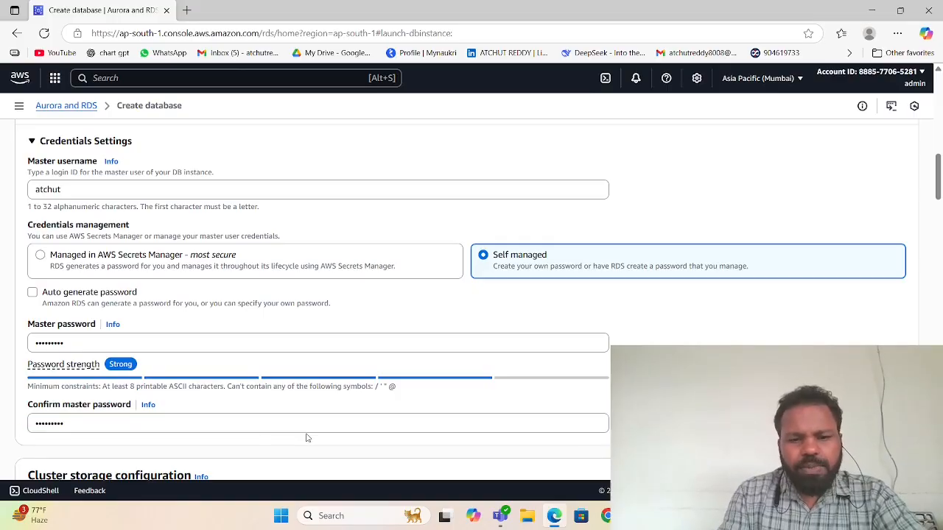
pyautogui.click(598, 425)
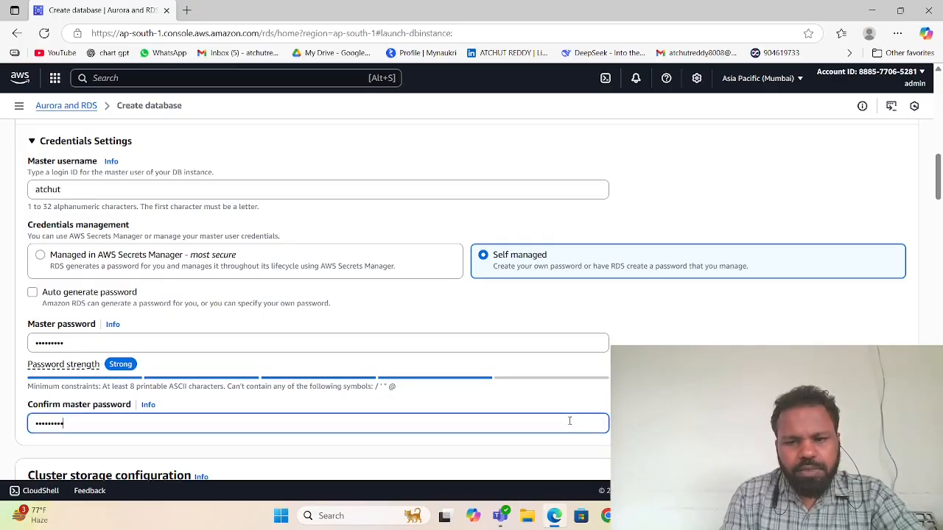
pyautogui.moveTo(132, 429); pyautogui.dragTo(28, 425)
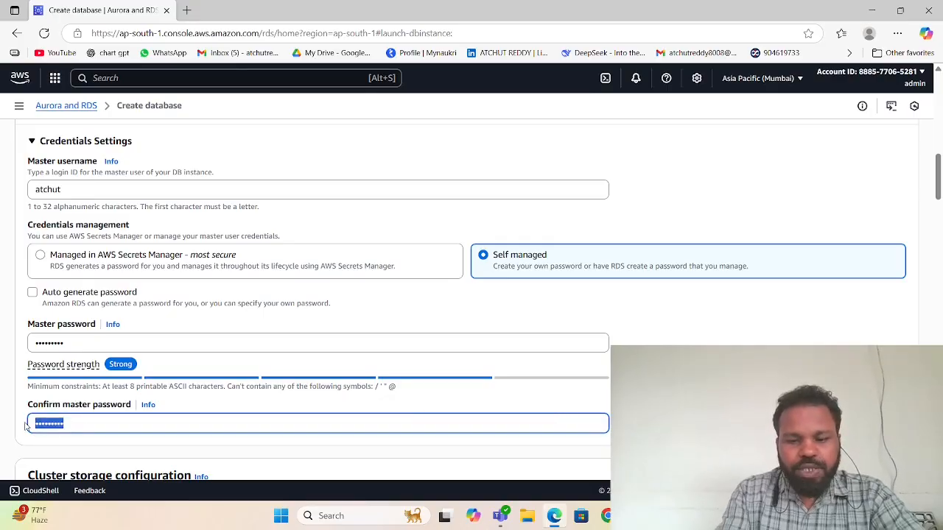
pyautogui.press('BackSpace')
pyautogui.write('****')
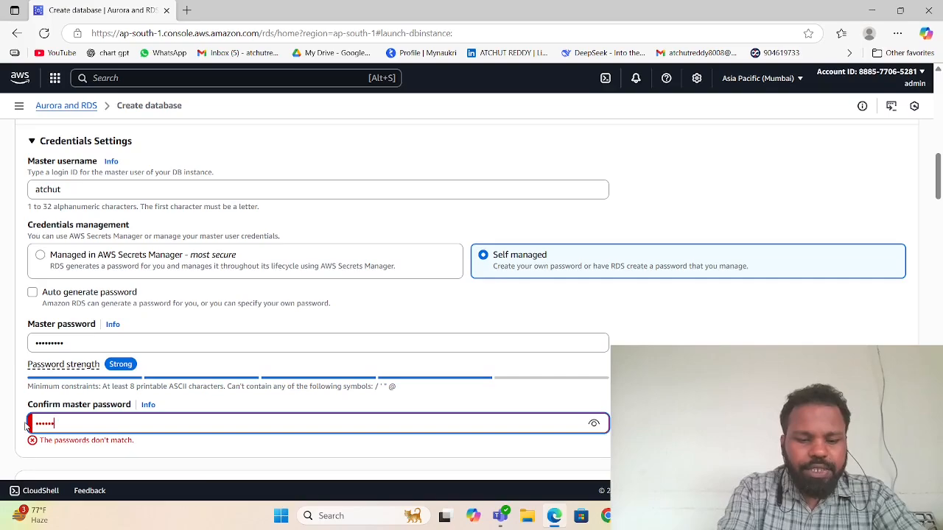
pyautogui.write('**')
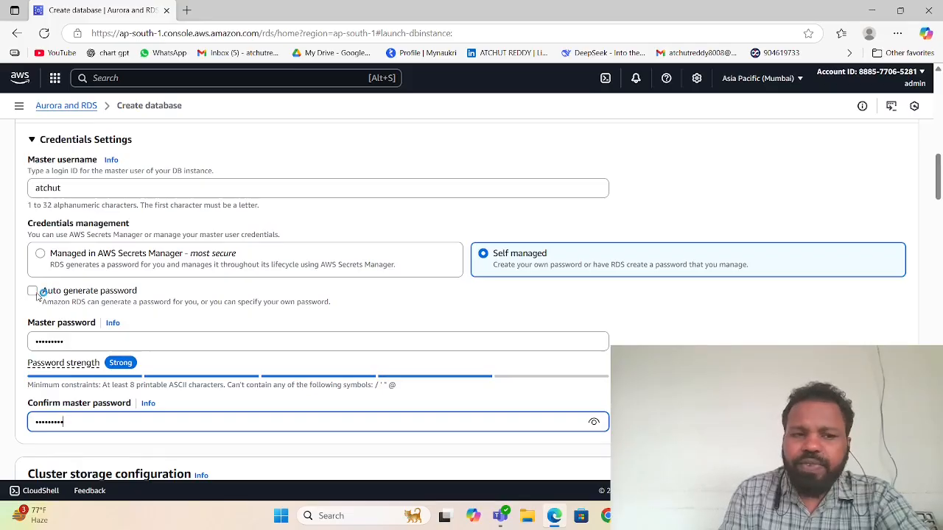
pyautogui.scroll(1, 35, 296)
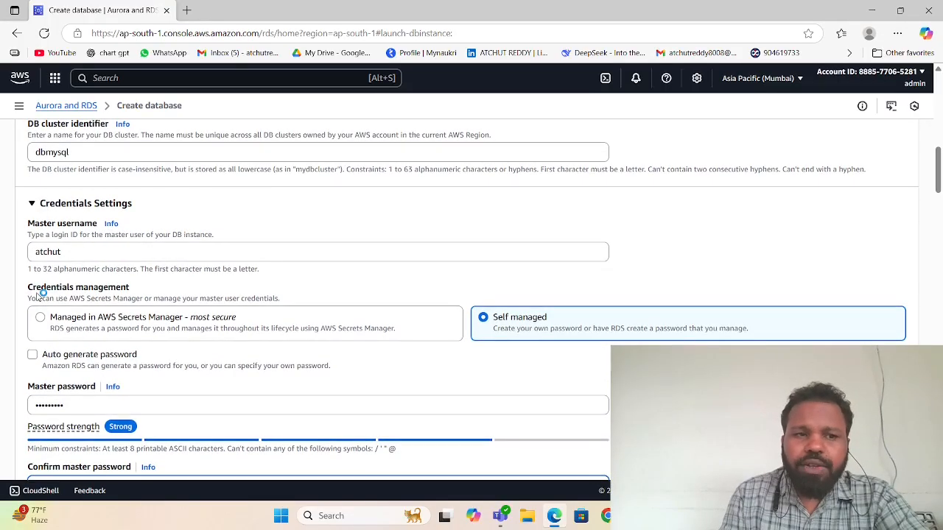
pyautogui.scroll(-5, 37, 296)
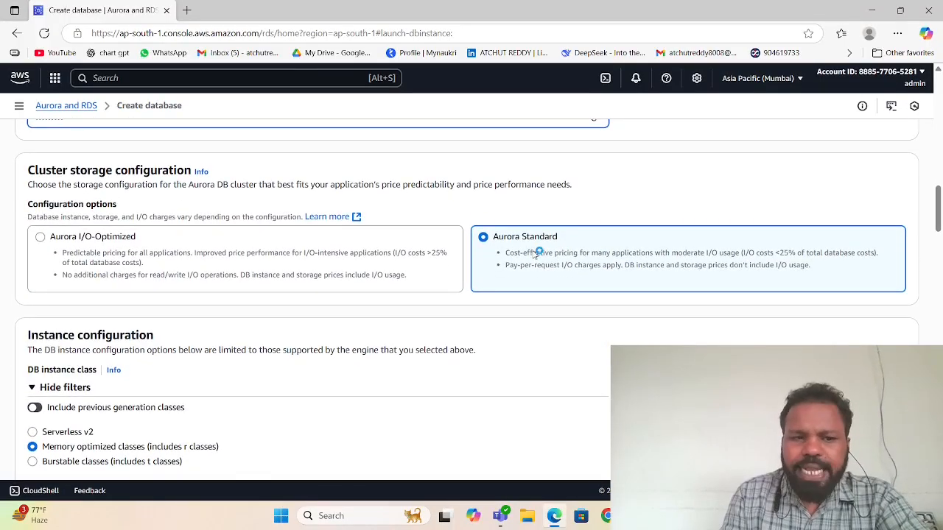
pyautogui.scroll(-1, 535, 253)
pyautogui.scroll(-1, 534, 254)
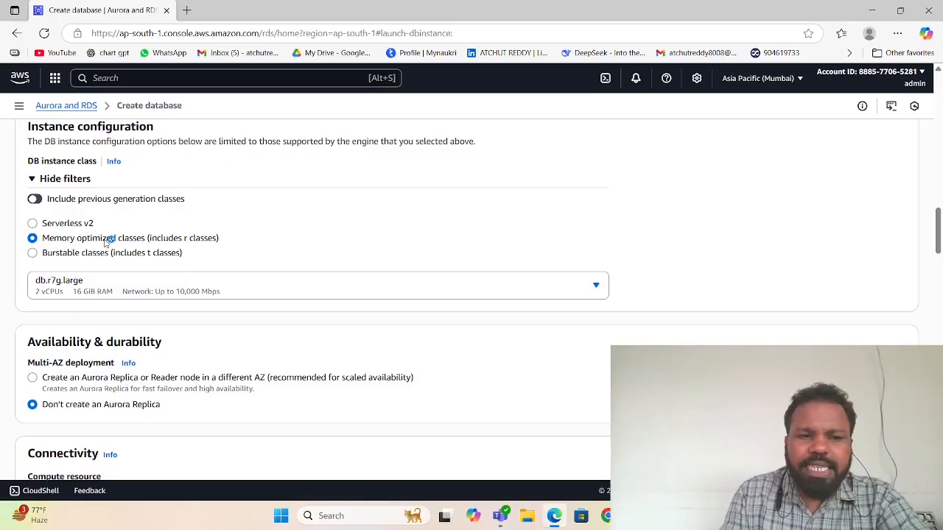
pyautogui.scroll(-2, 147, 250)
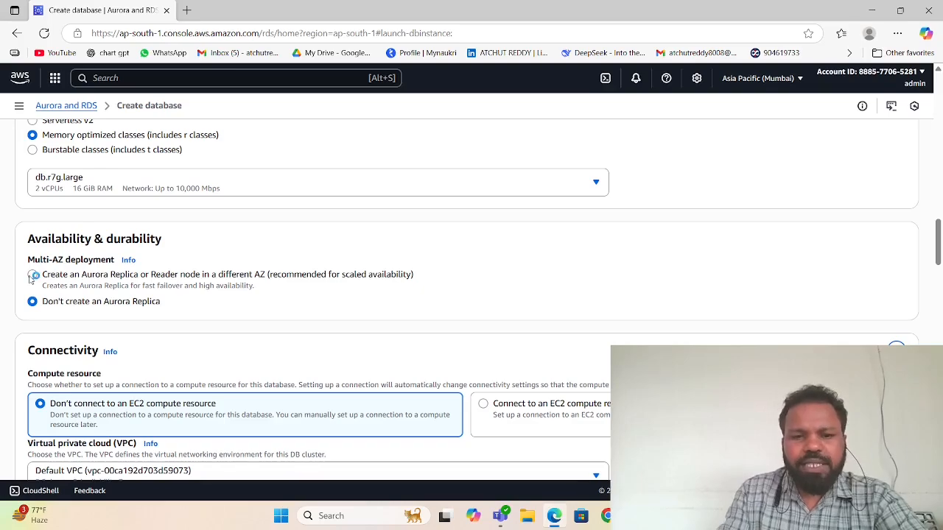
pyautogui.scroll(-1, 32, 277)
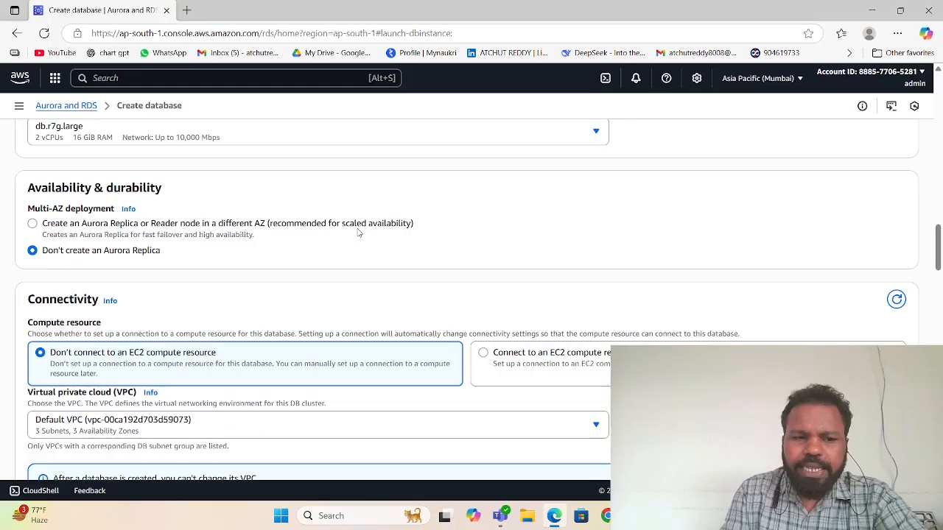
pyautogui.scroll(-1, 359, 232)
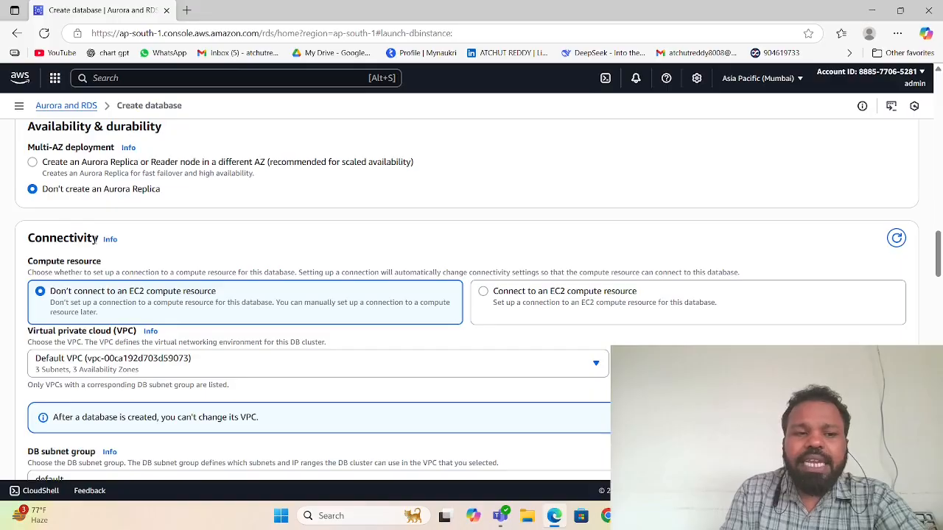
# Try connecting to an EC2 compute resource, then revert to Don't connect.
pyautogui.moveTo(95, 240); pyautogui.dragTo(34, 238)
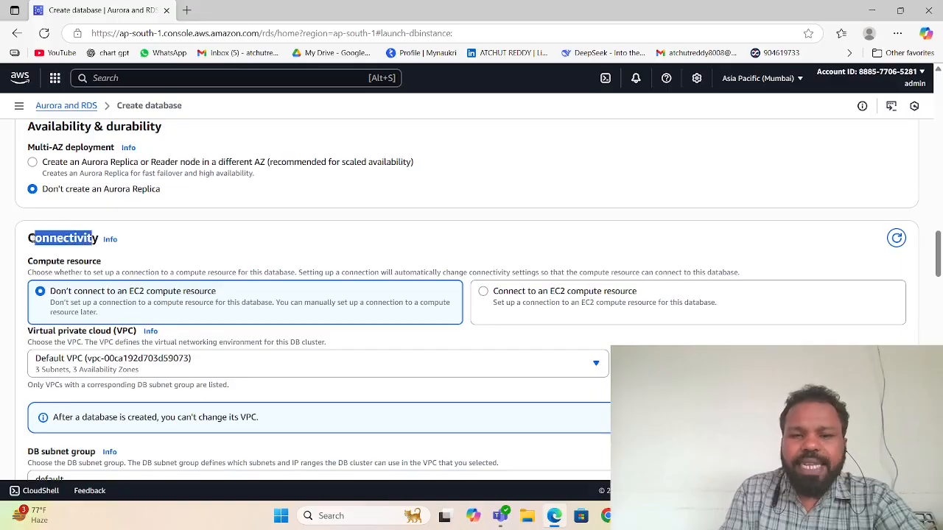
pyautogui.click(493, 297)
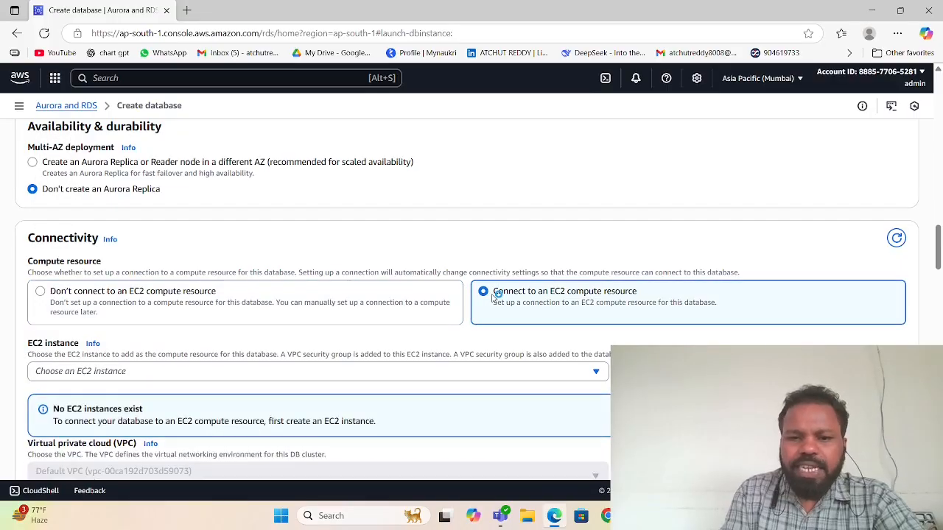
pyautogui.click(379, 368)
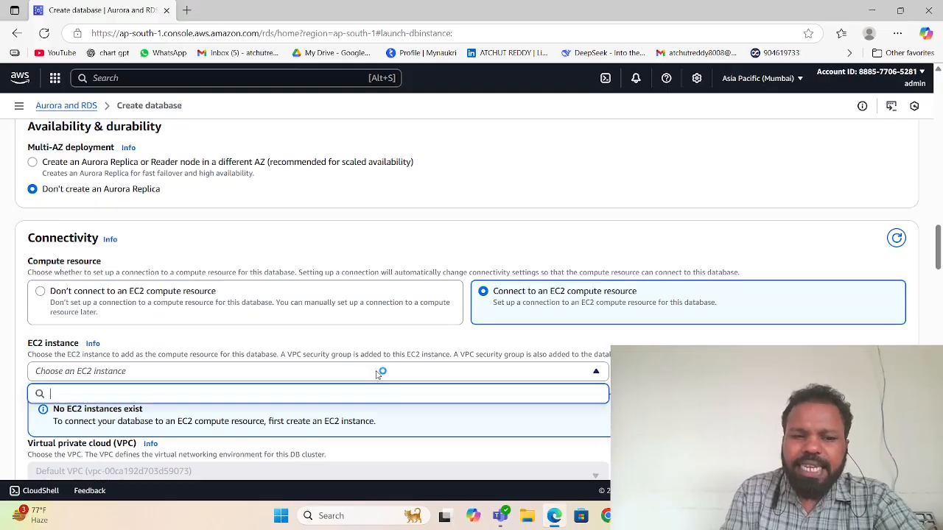
pyautogui.click(379, 370)
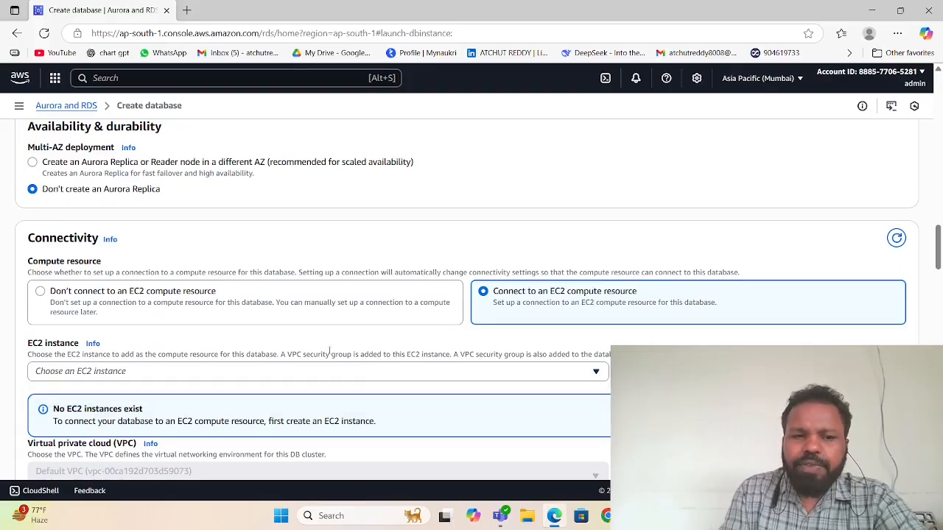
pyautogui.click(44, 292)
# Set Public access to Yes, keeping the existing default VPC security group.
pyautogui.scroll(-3, 44, 295)
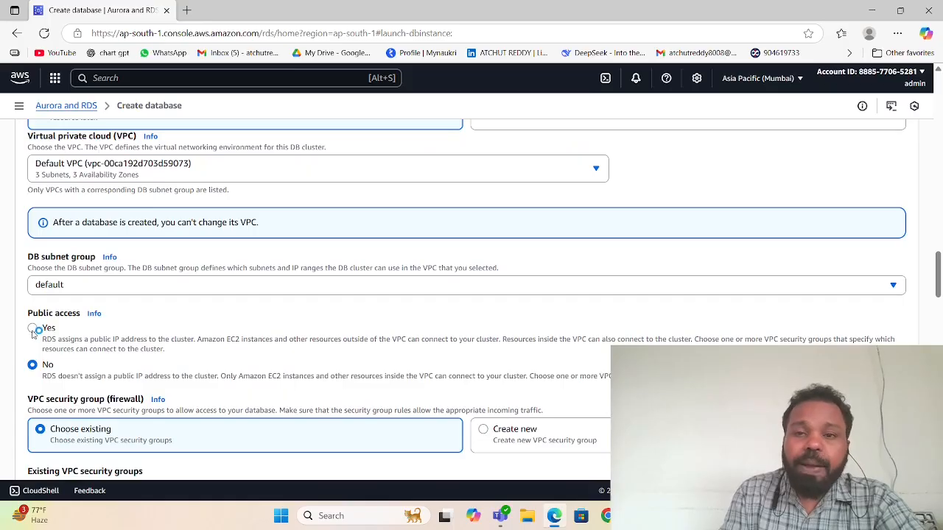
pyautogui.click(34, 332)
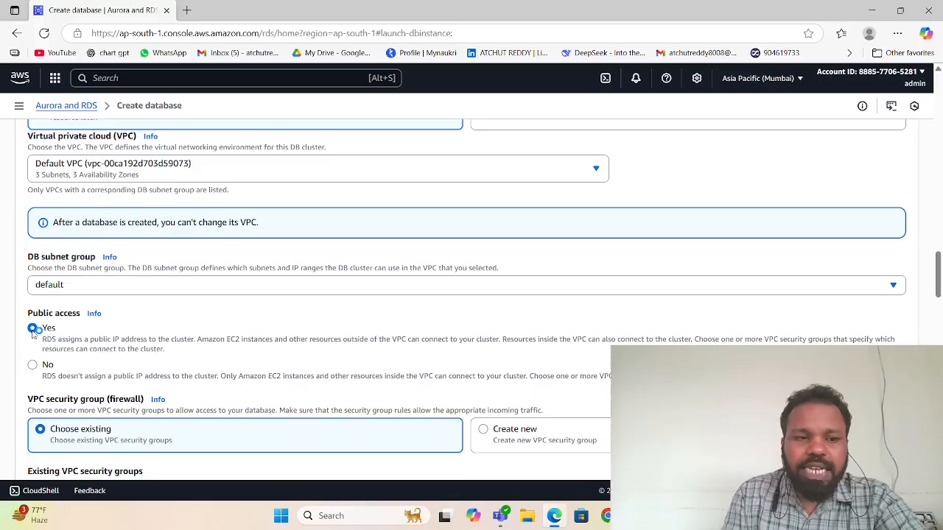
pyautogui.scroll(-2, 33, 331)
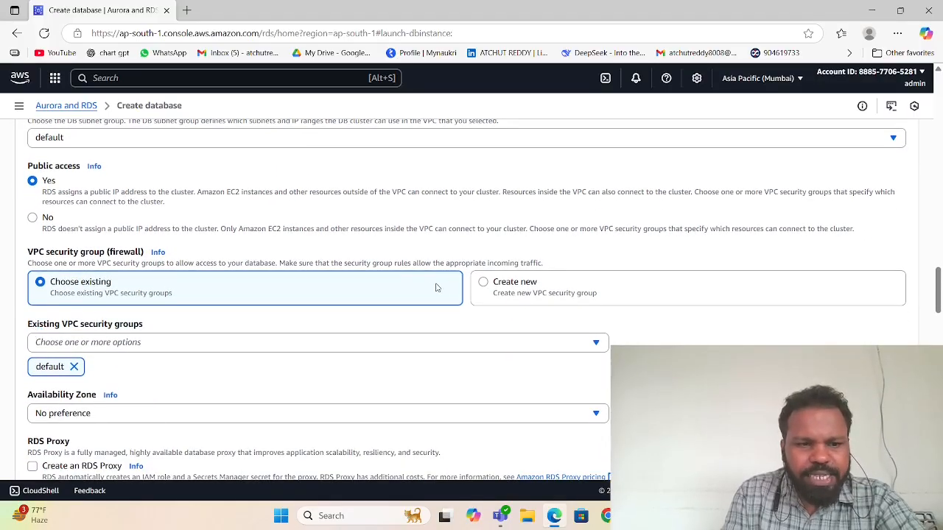
pyautogui.click(499, 284)
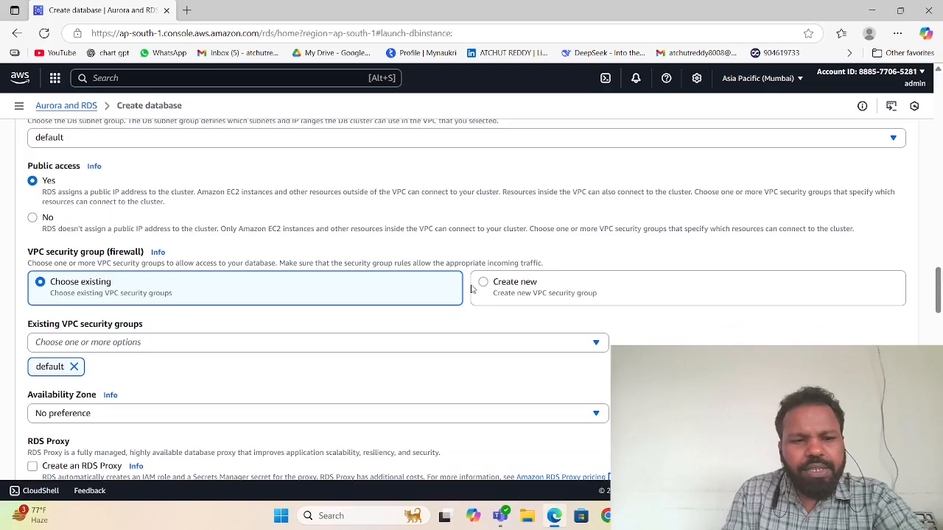
# Leave the Availability Zone at No preference.
pyautogui.scroll(-1, 338, 285)
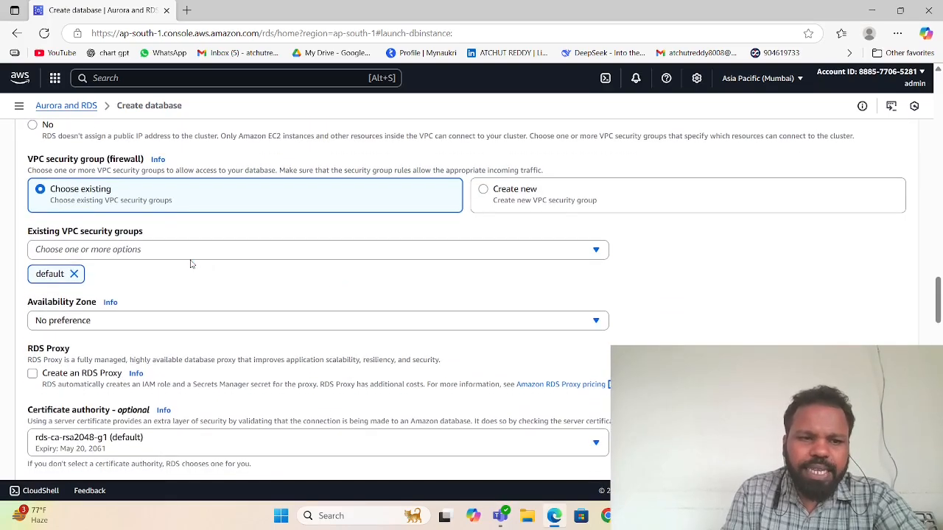
pyautogui.scroll(-1, 146, 282)
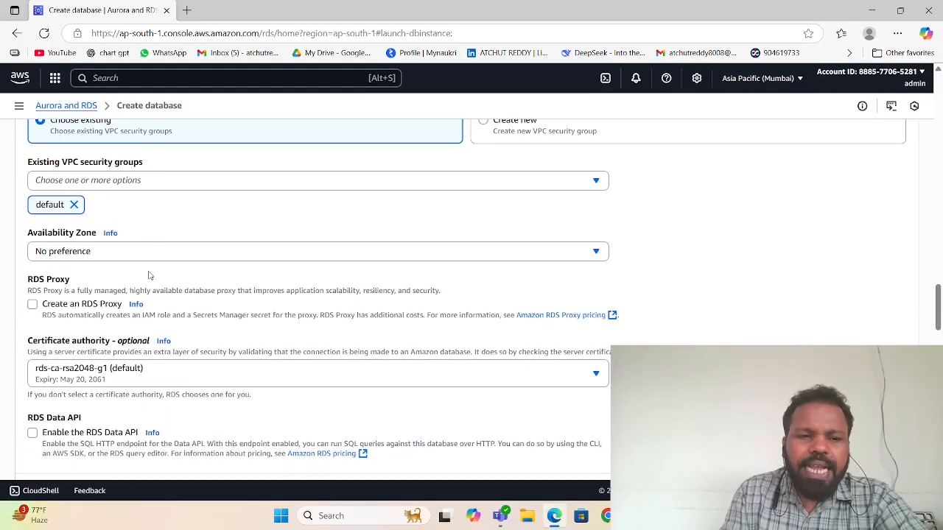
pyautogui.click(165, 254)
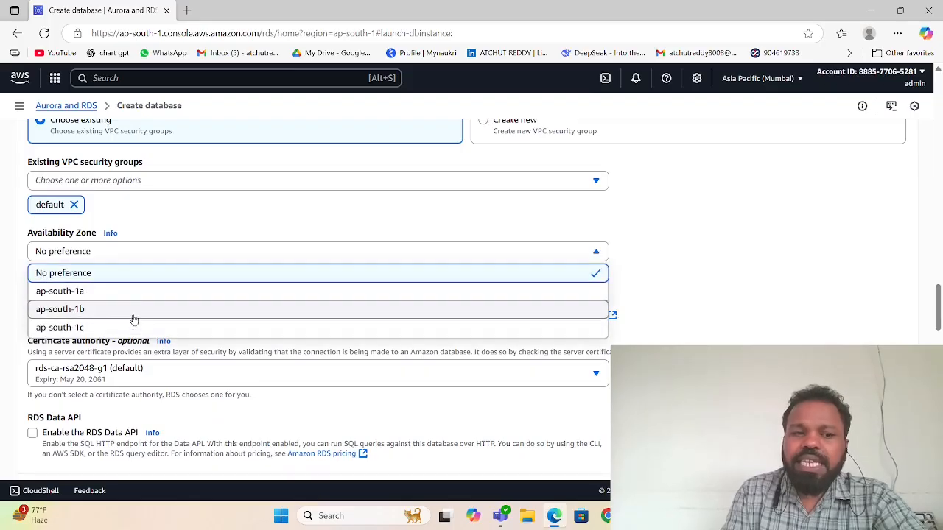
pyautogui.click(174, 230)
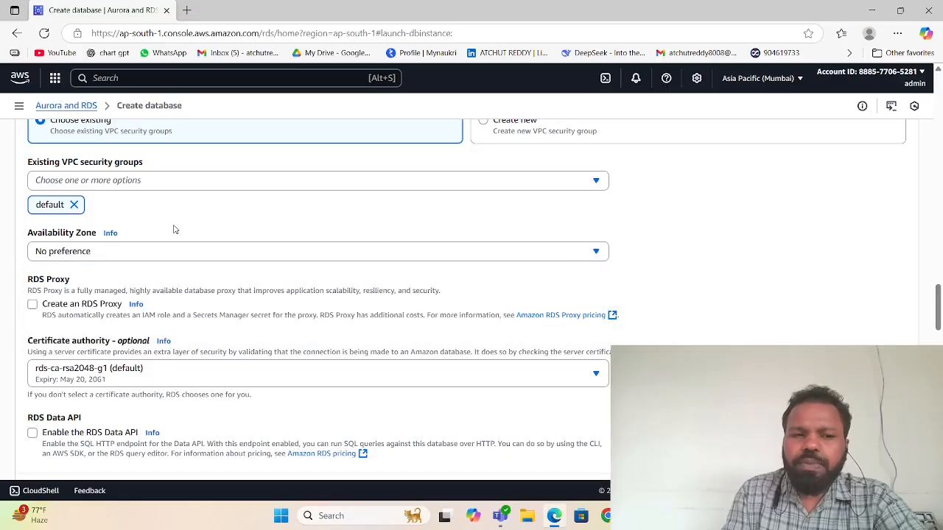
pyautogui.scroll(-2, 153, 279)
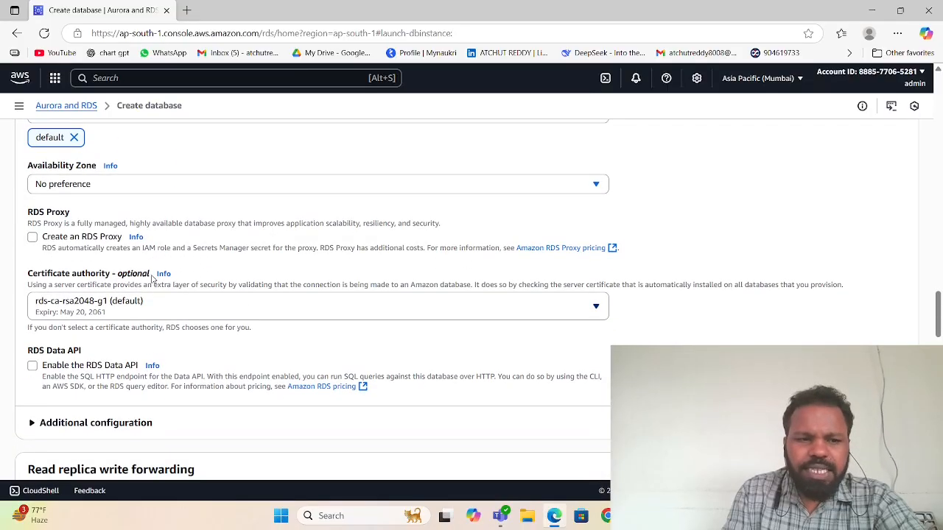
# Keep Enhanced Monitoring's OS metrics granularity at 60 seconds and review the 229.22 USD monthly estimate.
pyautogui.scroll(-2, 153, 278)
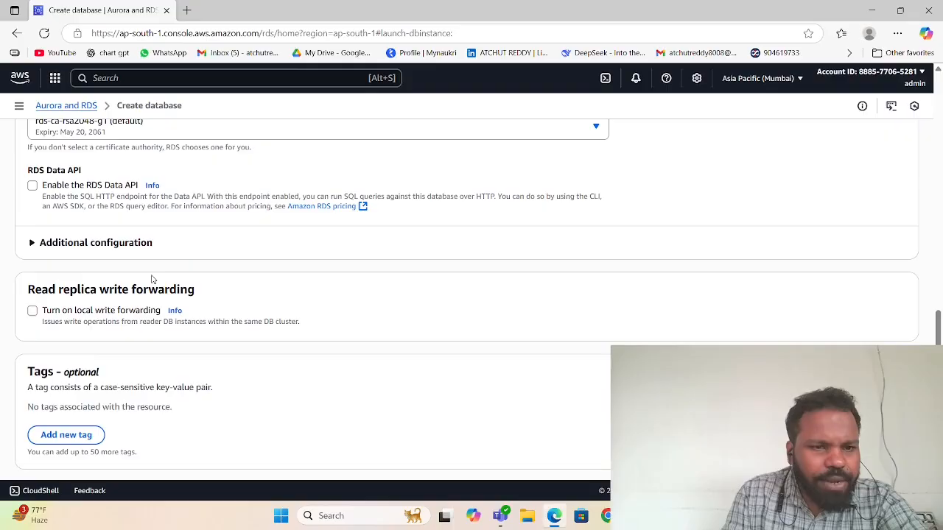
pyautogui.scroll(-1, 153, 279)
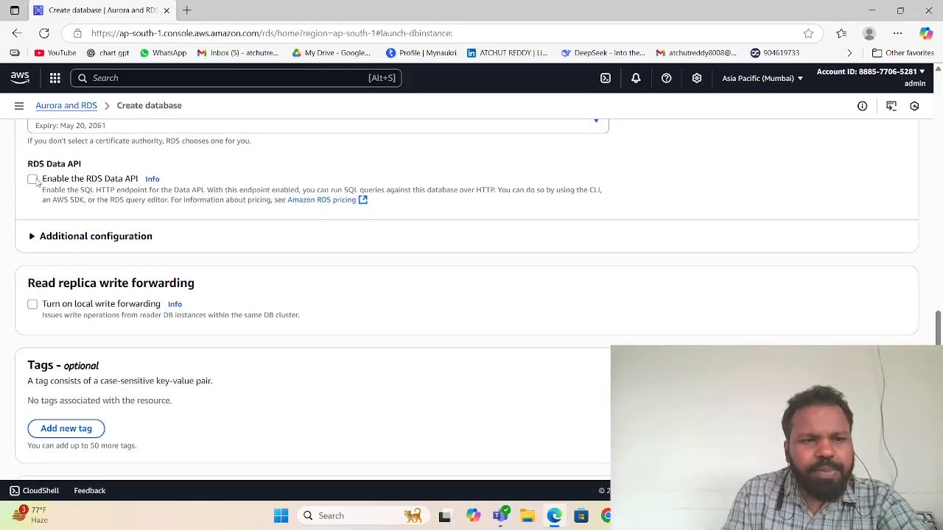
pyautogui.scroll(2, 37, 181)
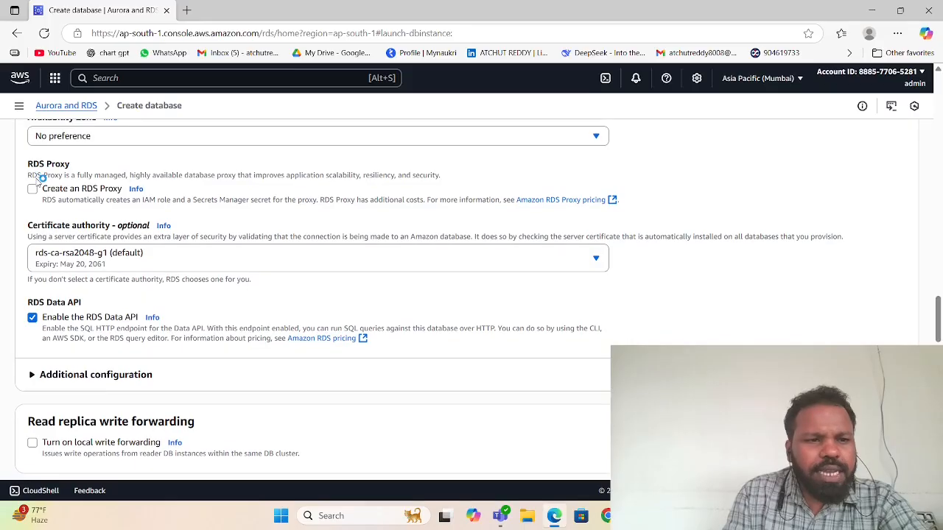
pyautogui.scroll(-5, 37, 182)
pyautogui.scroll(-3, 39, 191)
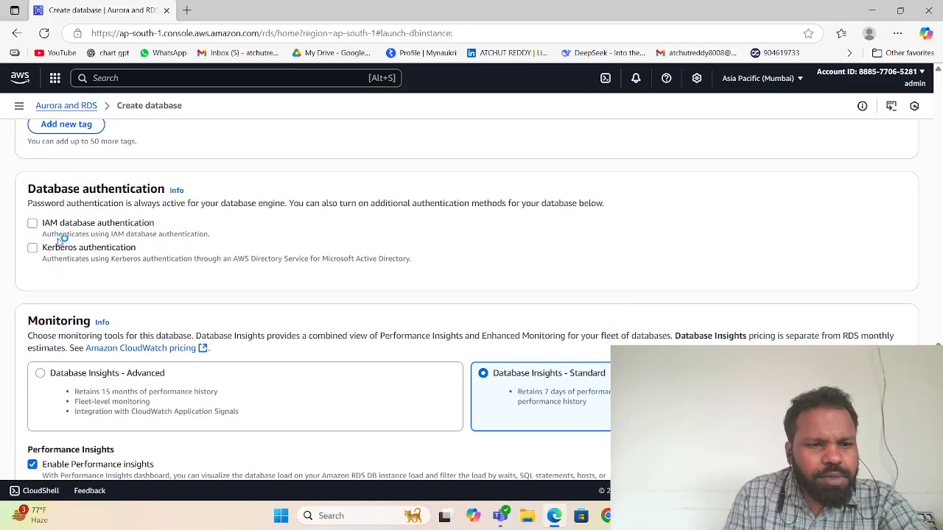
pyautogui.scroll(3, 67, 221)
pyautogui.scroll(-1, 64, 218)
pyautogui.scroll(-5, 65, 218)
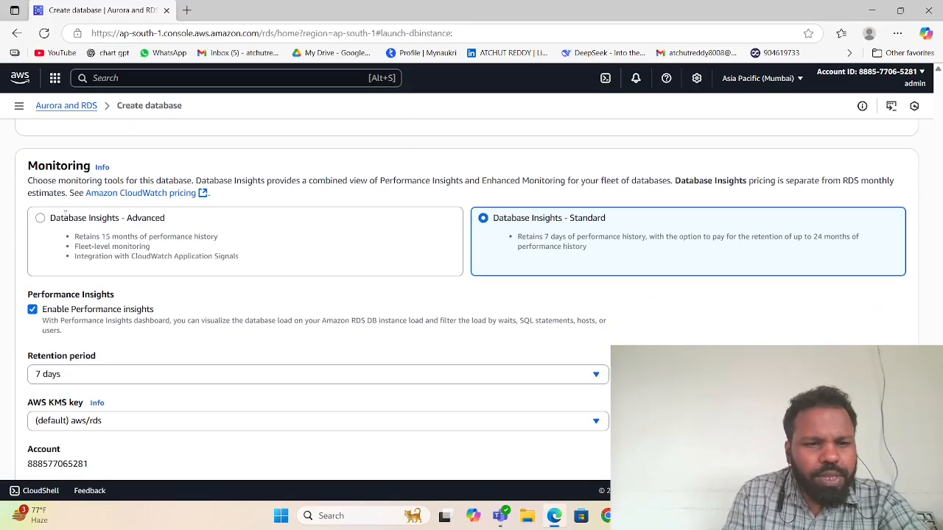
pyautogui.scroll(-1, 423, 272)
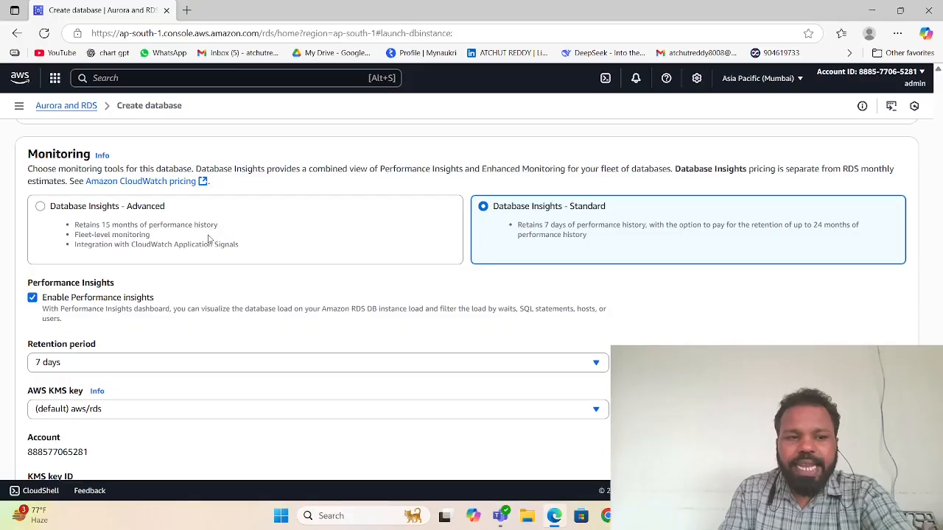
pyautogui.scroll(-2, 208, 238)
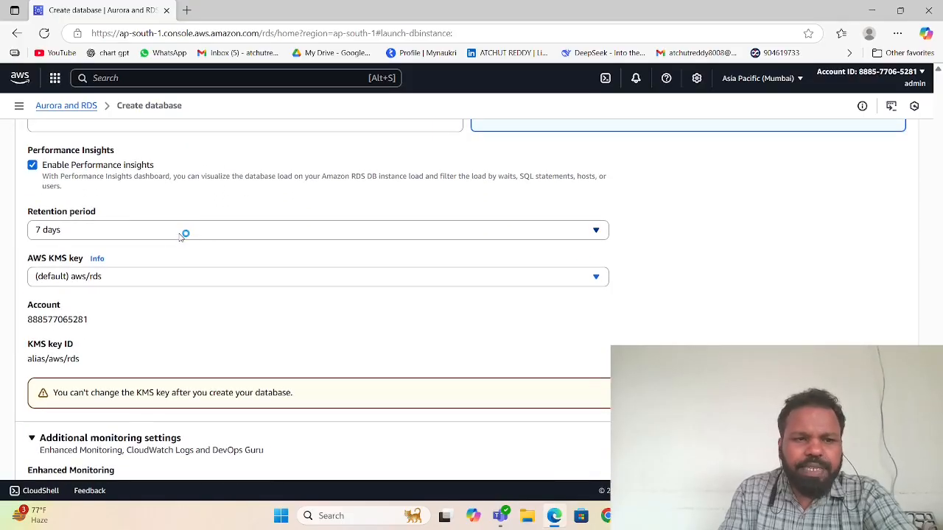
pyautogui.scroll(-3, 175, 263)
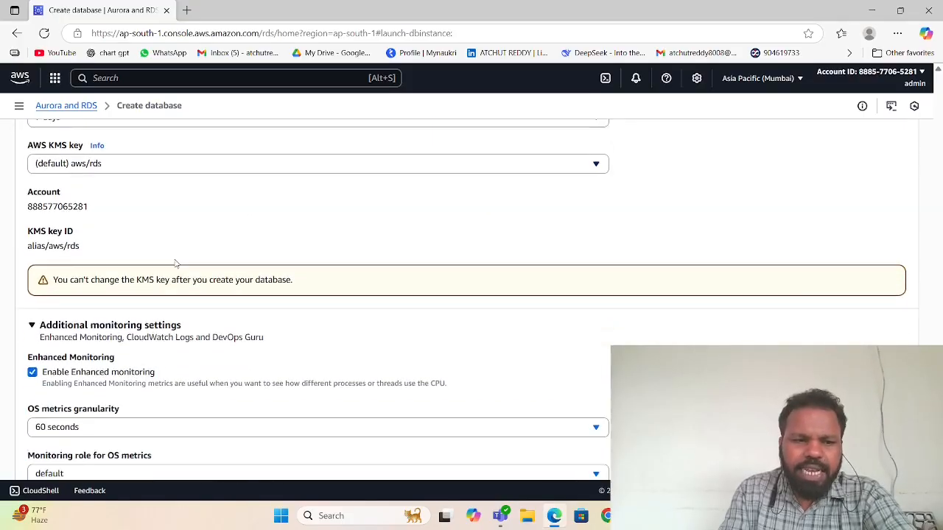
pyautogui.scroll(-2, 162, 314)
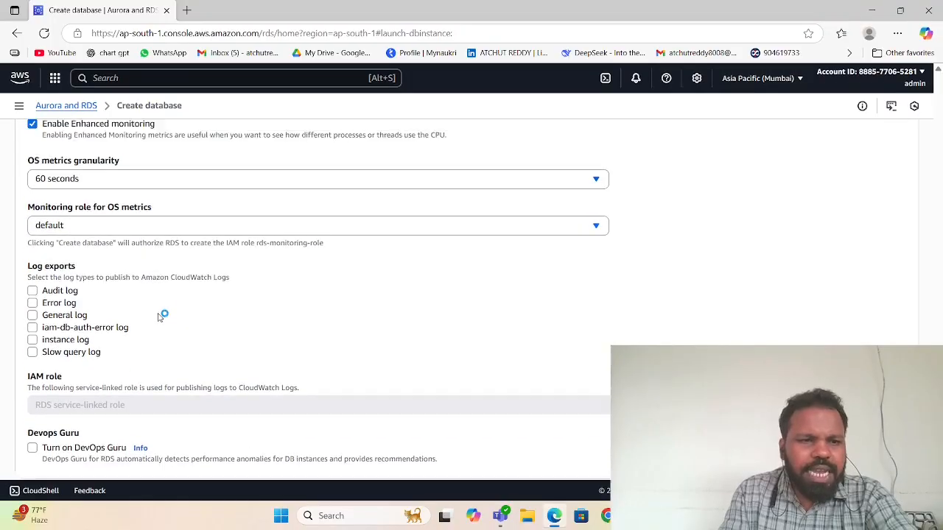
pyautogui.scroll(1, 154, 299)
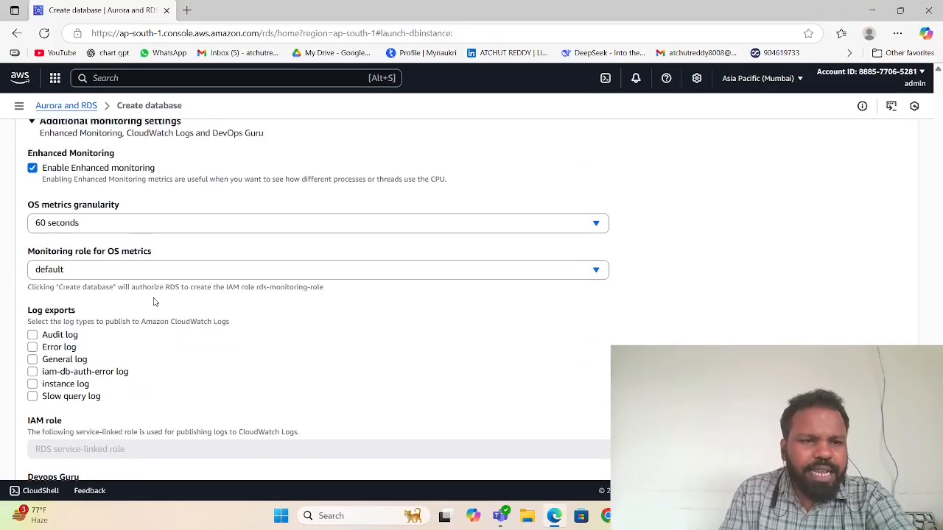
pyautogui.click(105, 223)
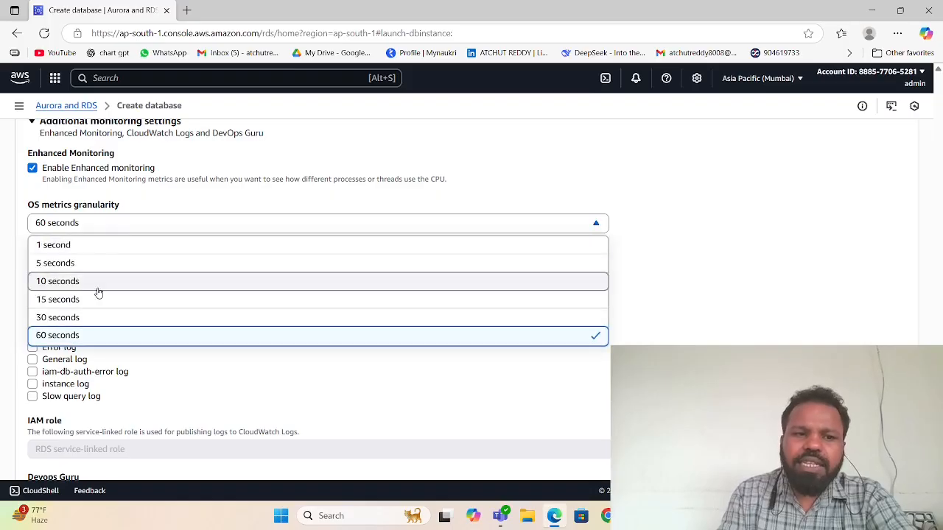
pyautogui.click(99, 335)
pyautogui.scroll(-2, 98, 336)
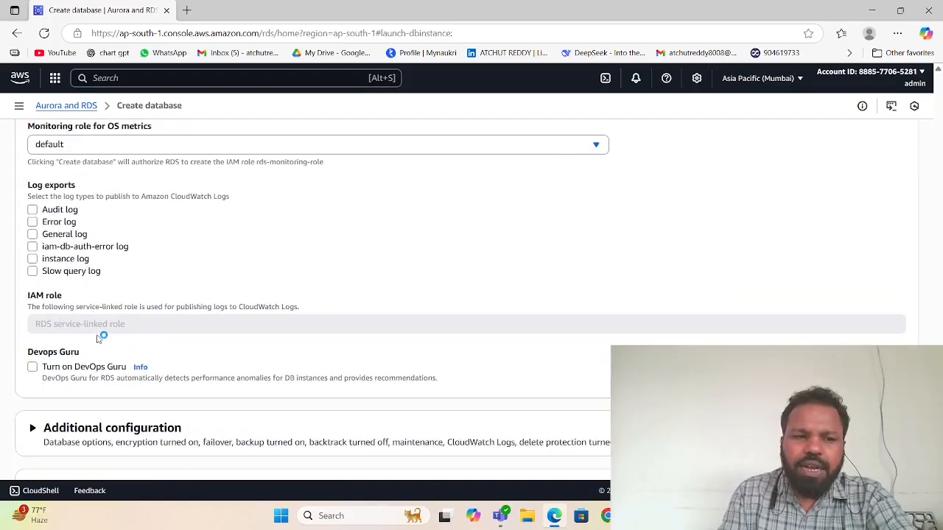
pyautogui.scroll(-3, 98, 337)
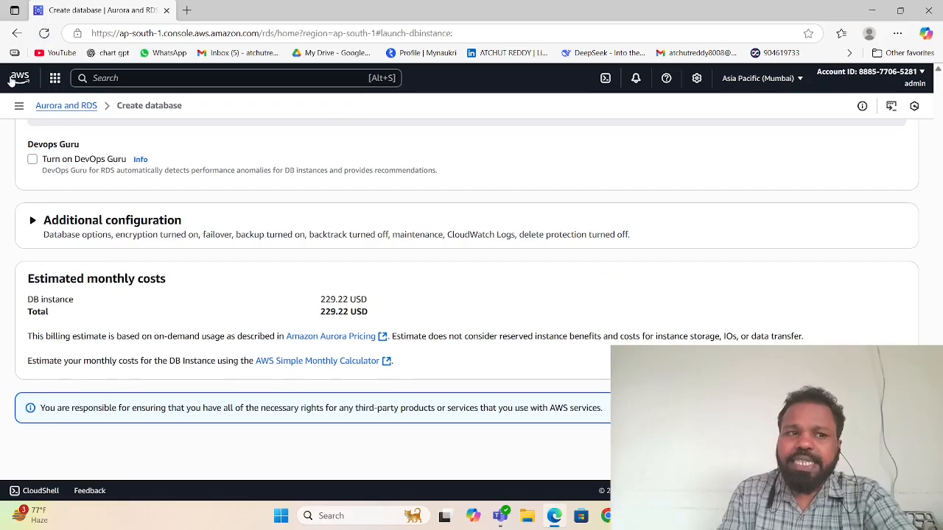
# Open AWS Console Home in a second browser tab by dragging the AWS logo.
pyautogui.moveTo(19, 78); pyautogui.dragTo(190, 9)
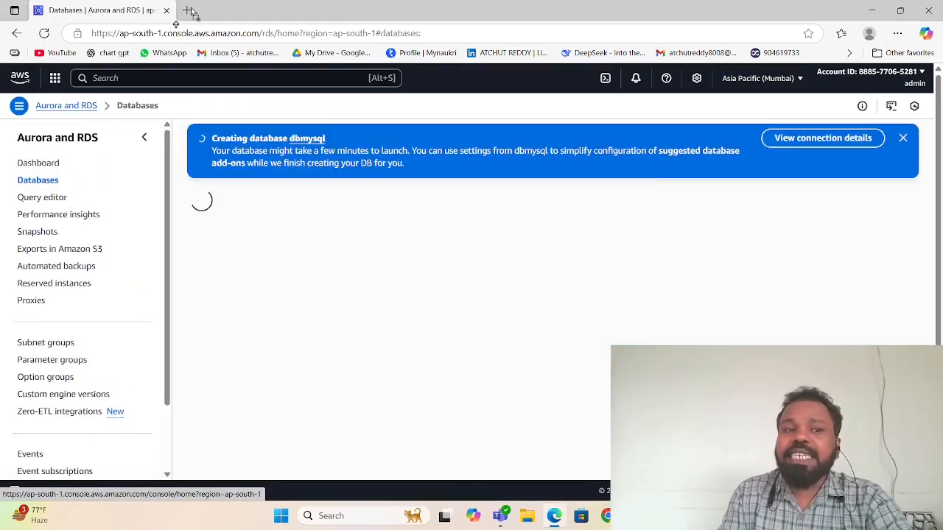
pyautogui.moveTo(185, 11); pyautogui.dragTo(190, 11)
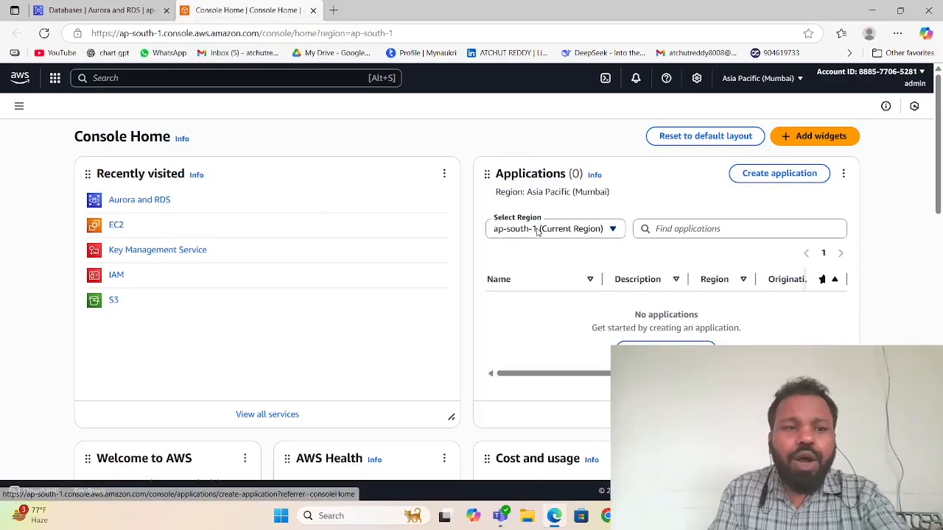
# Go to EC2, start a new instance launch and name it mywind.
pyautogui.click(114, 229)
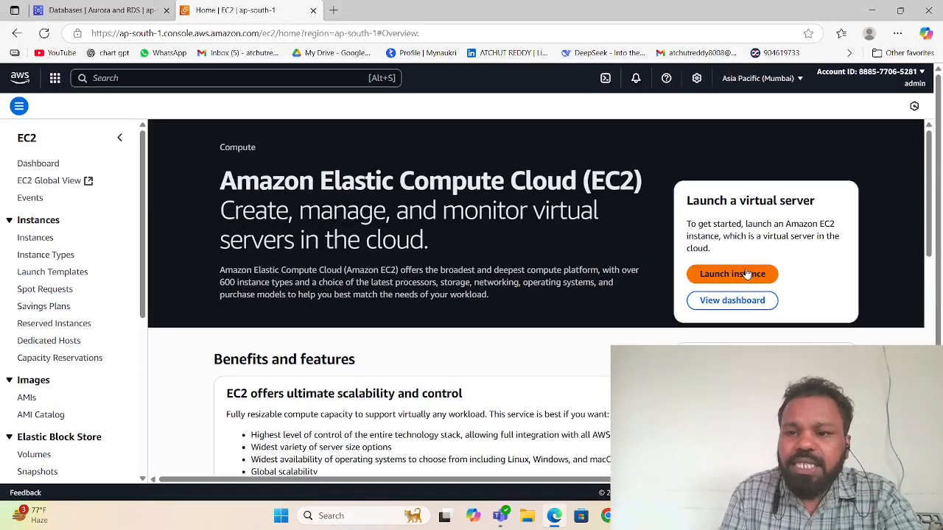
pyautogui.click(747, 274)
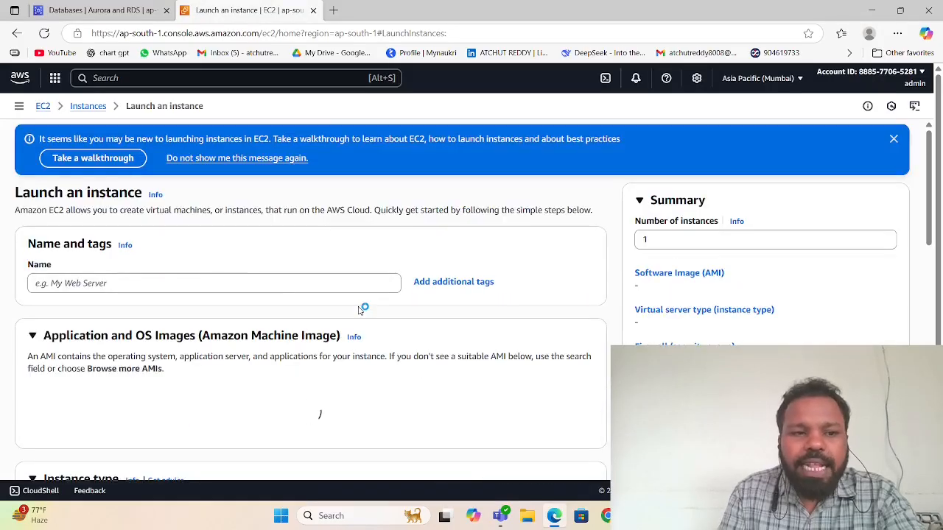
pyautogui.click(230, 281)
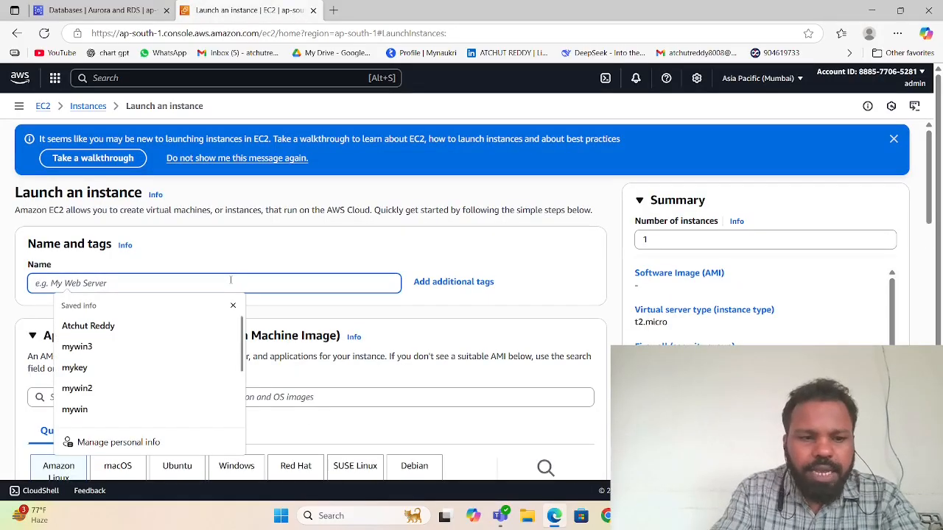
pyautogui.scroll(-1, 128, 355)
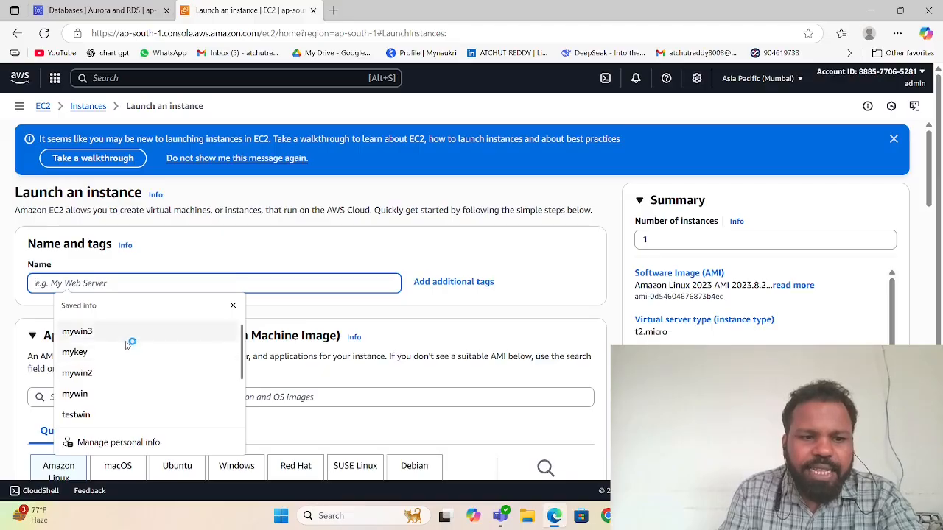
pyautogui.press('Escape')
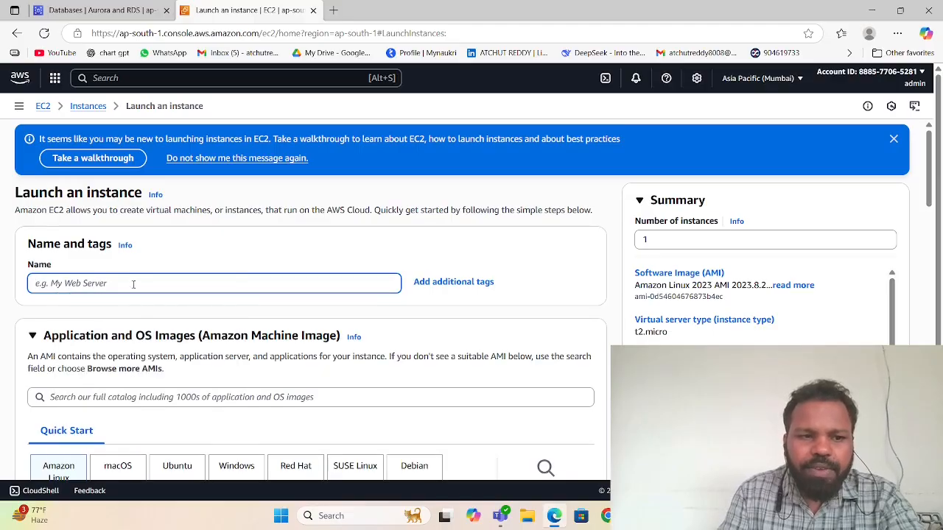
pyautogui.click(133, 284)
pyautogui.write('mywi')
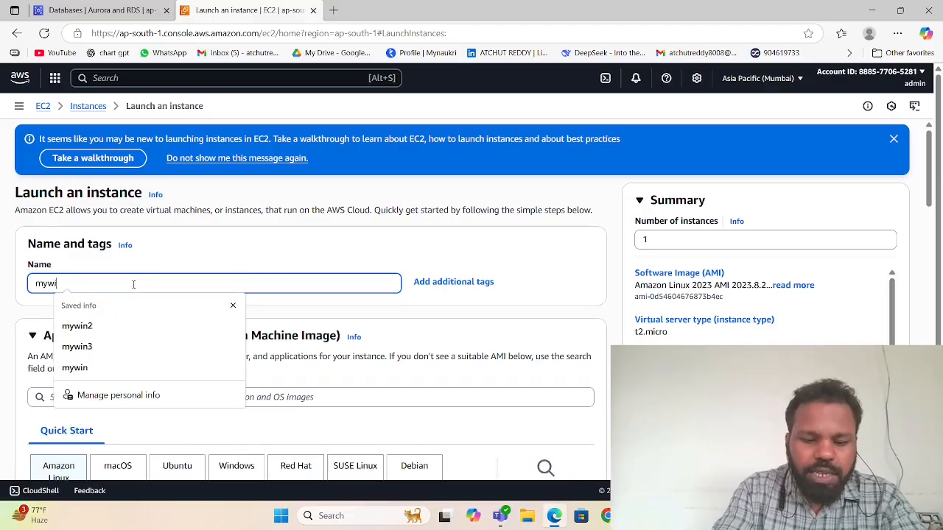
pyautogui.write('nd4')
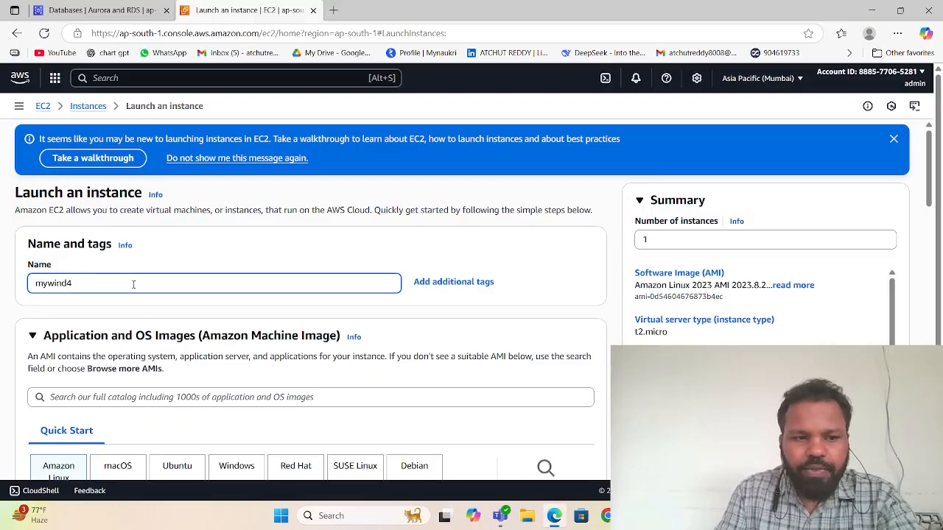
# Choose the Windows Quick Start image Microsoft Windows Server 2022 Base.
pyautogui.scroll(-2, 133, 285)
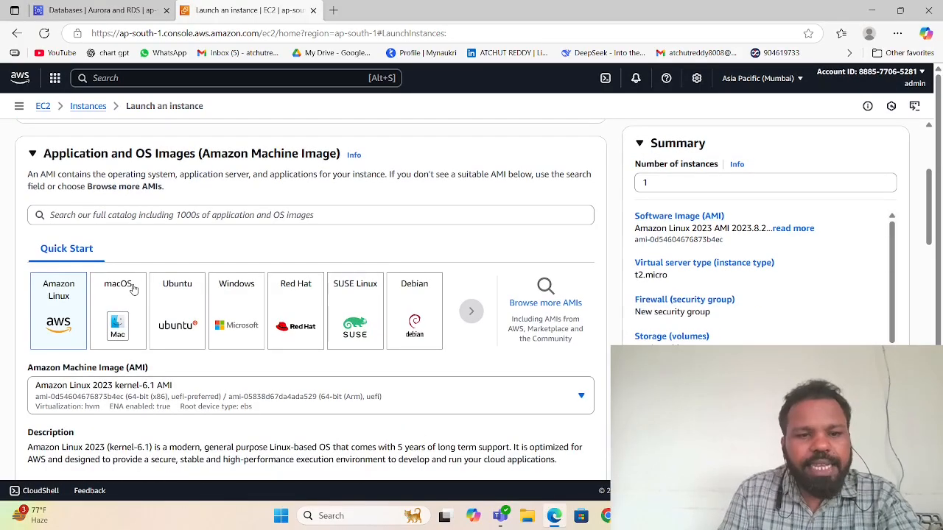
pyautogui.click(248, 315)
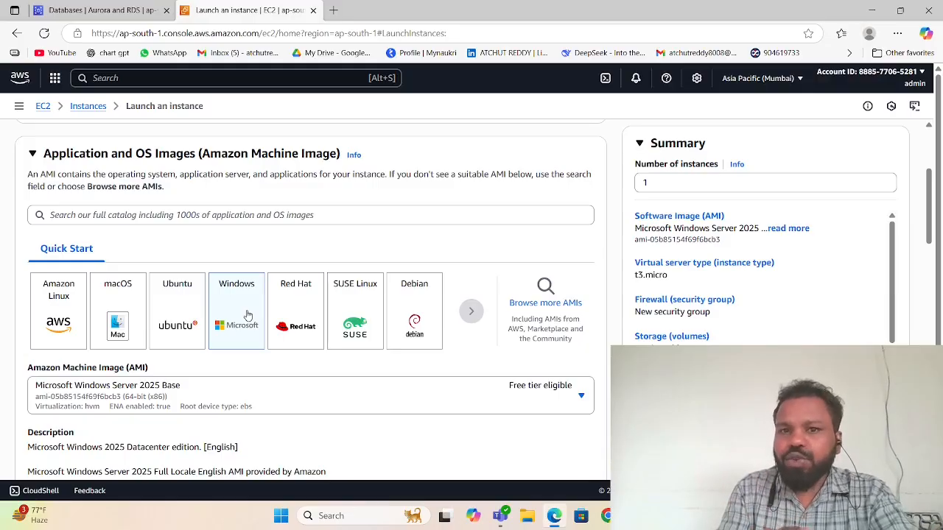
pyautogui.scroll(-3, 248, 313)
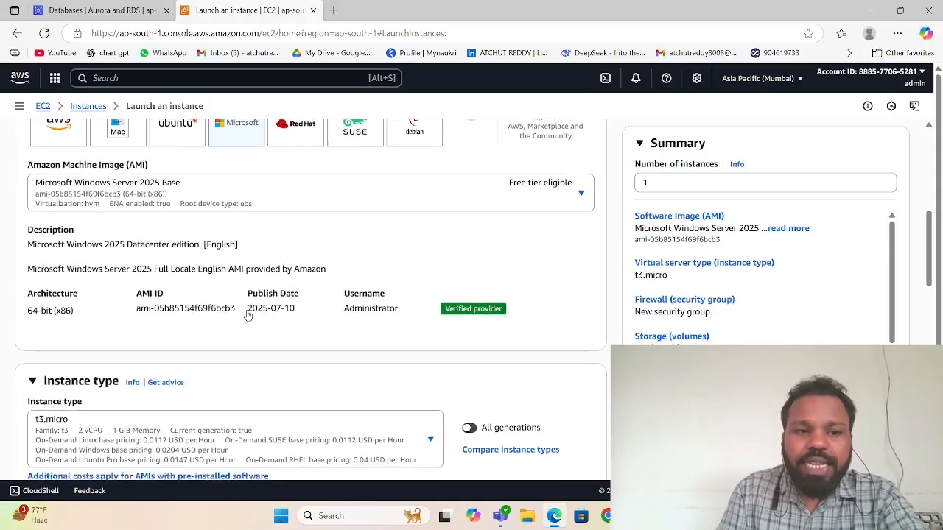
pyautogui.click(253, 203)
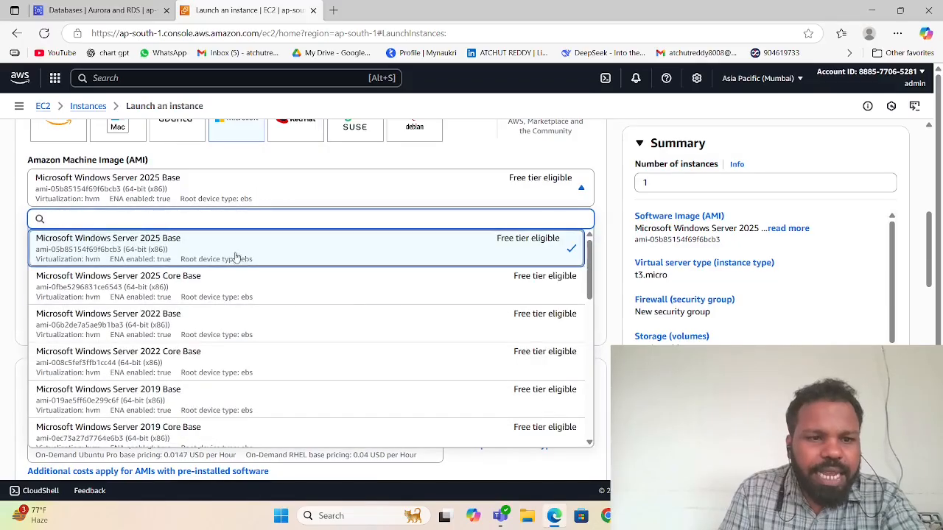
pyautogui.click(238, 322)
pyautogui.scroll(-1, 239, 322)
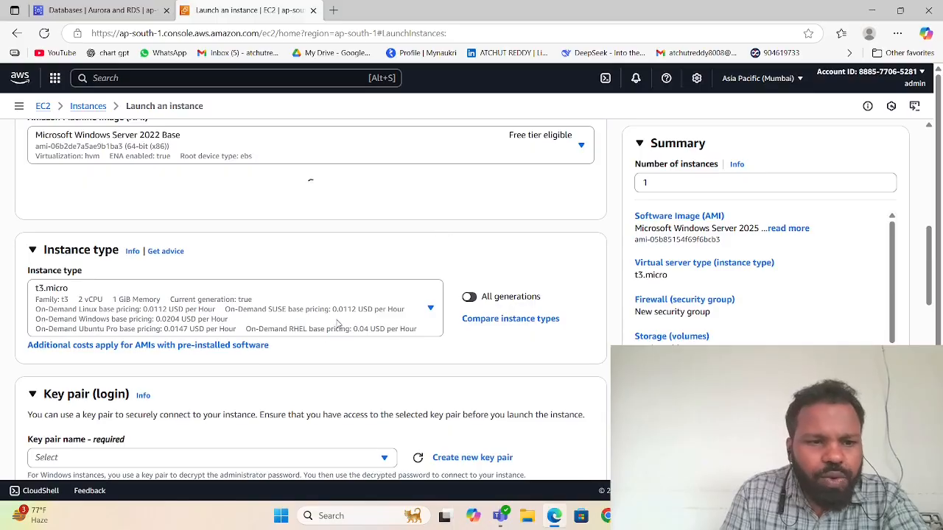
pyautogui.scroll(-1, 317, 359)
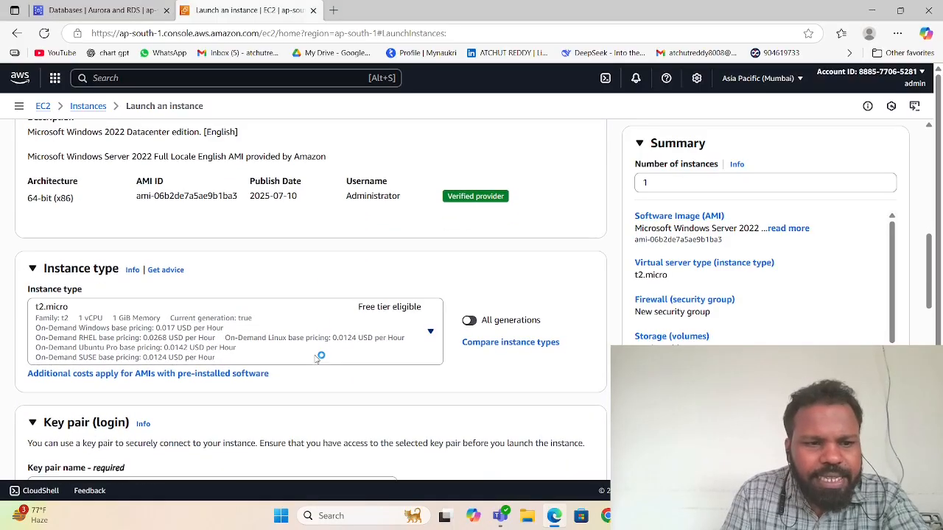
# Change the instance type from t2.micro to t2.medium (2 vCPU, 4 GiB memory).
pyautogui.click(147, 309)
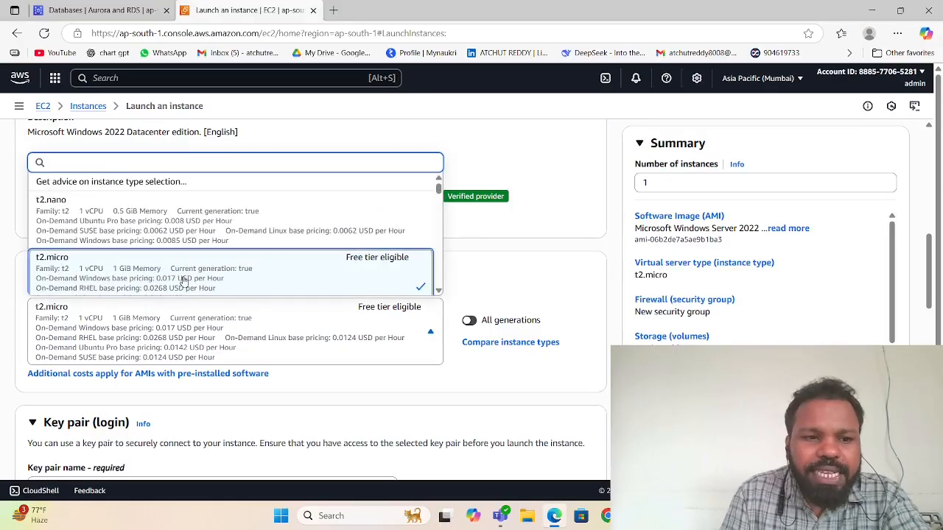
pyautogui.scroll(-1, 190, 274)
pyautogui.scroll(-1, 190, 274)
pyautogui.scroll(1, 190, 274)
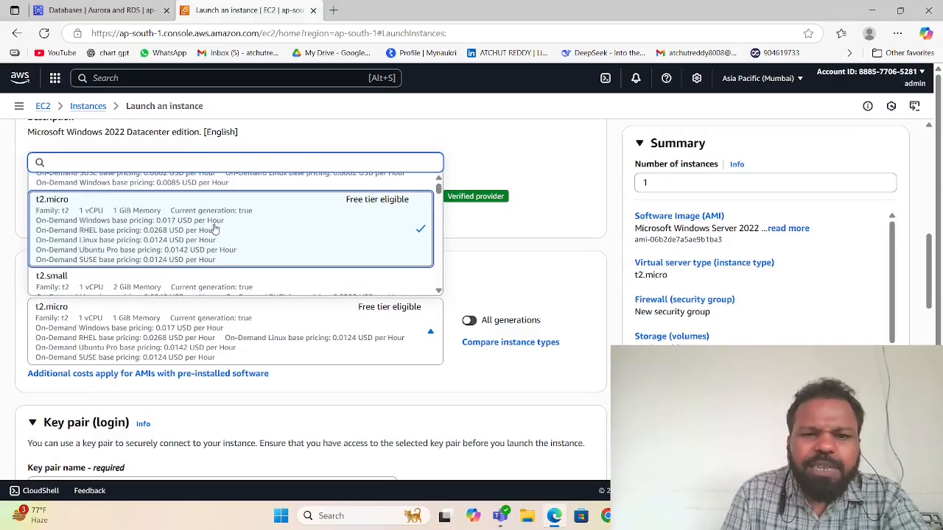
pyautogui.scroll(-3, 233, 232)
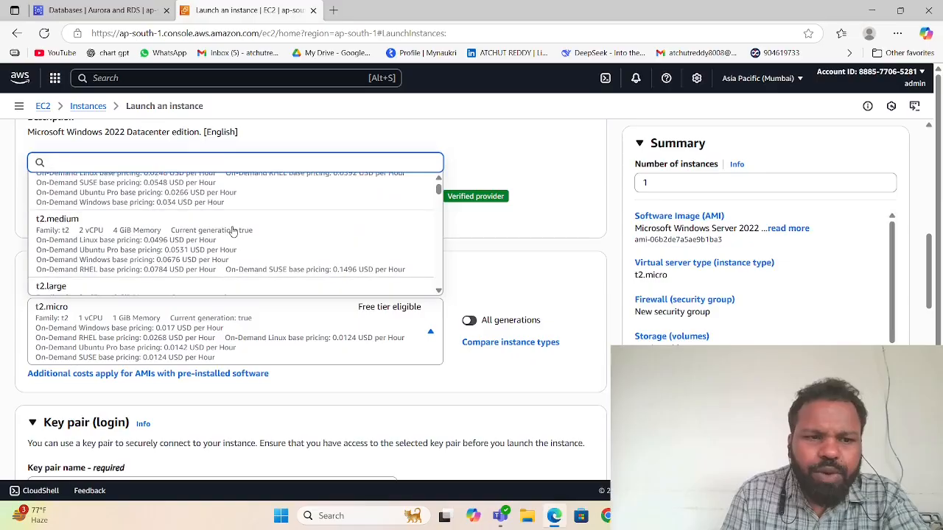
pyautogui.click(232, 231)
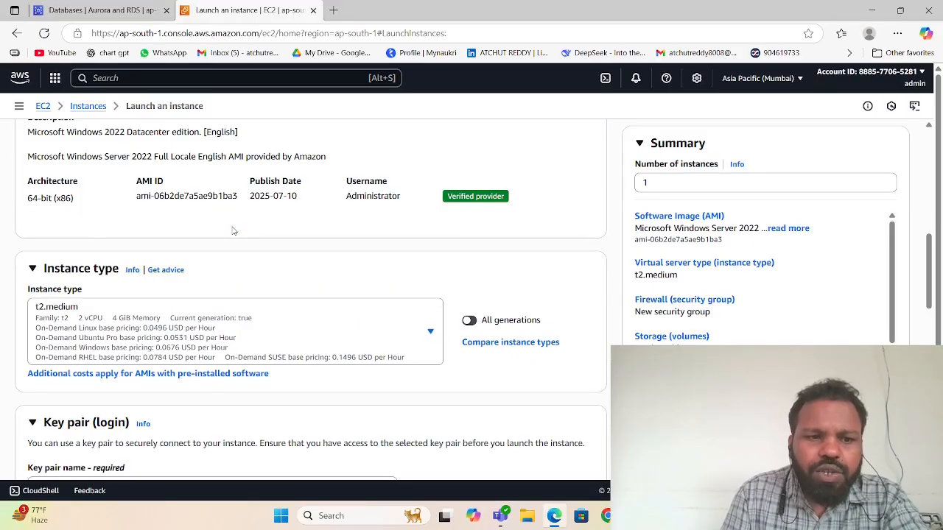
# Open the Key pair name dropdown to list existing key pairs.
pyautogui.scroll(-2, 233, 231)
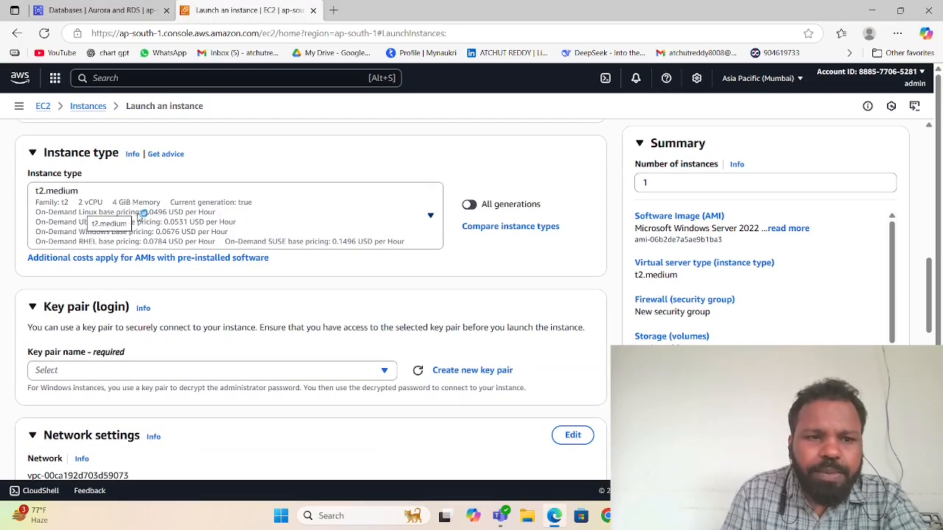
pyautogui.scroll(-2, 138, 210)
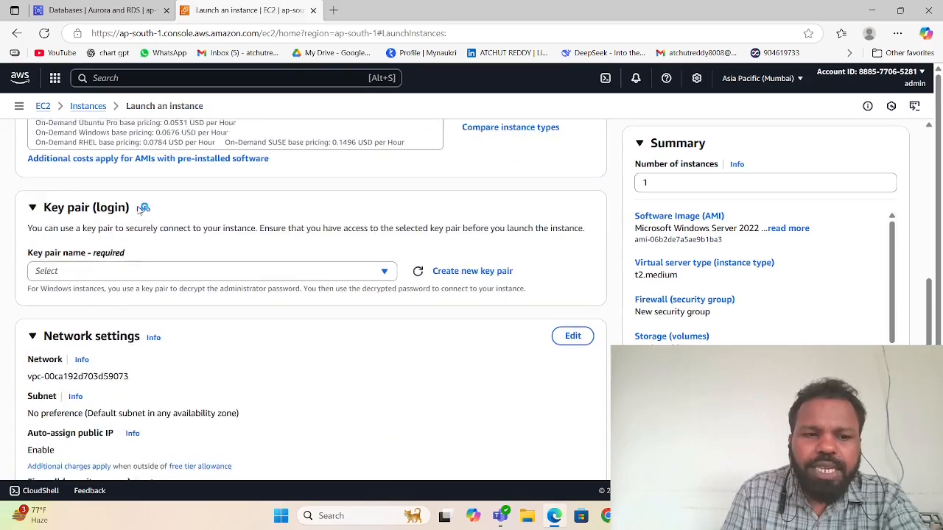
pyautogui.click(140, 241)
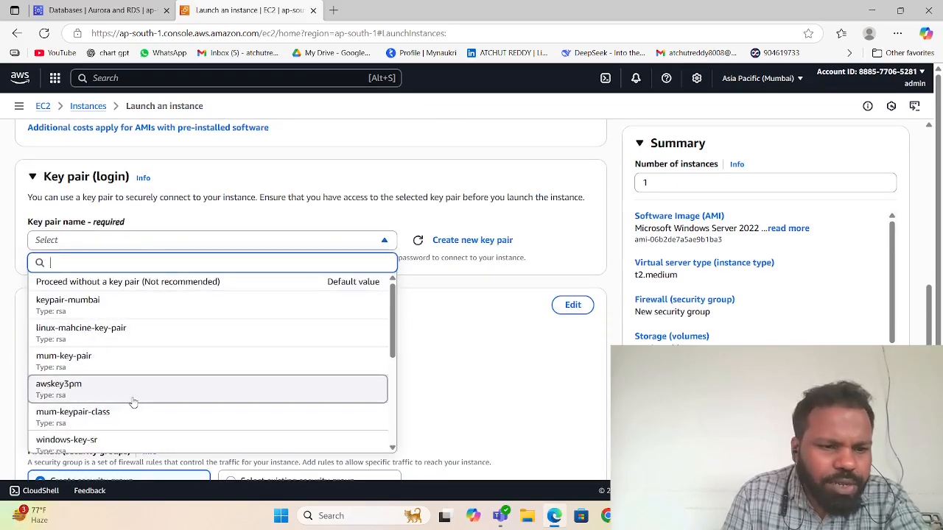
# Browse the Key pair name list, then dismiss it with no key pair chosen.
pyautogui.scroll(-3, 149, 320)
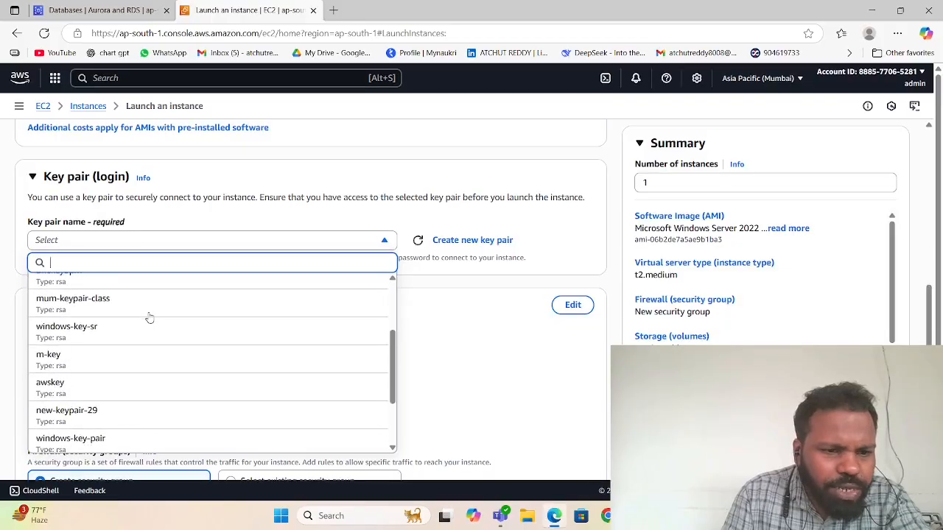
pyautogui.scroll(-2, 108, 409)
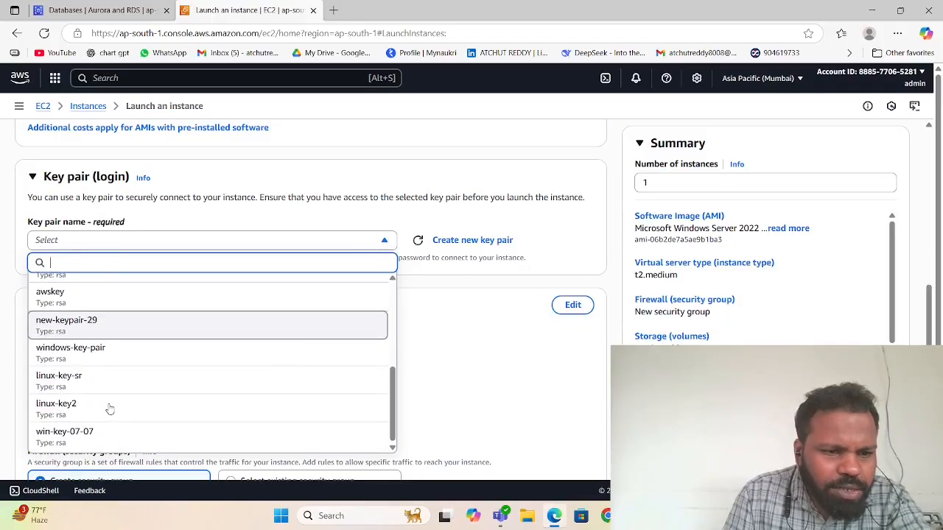
pyautogui.scroll(8, 111, 394)
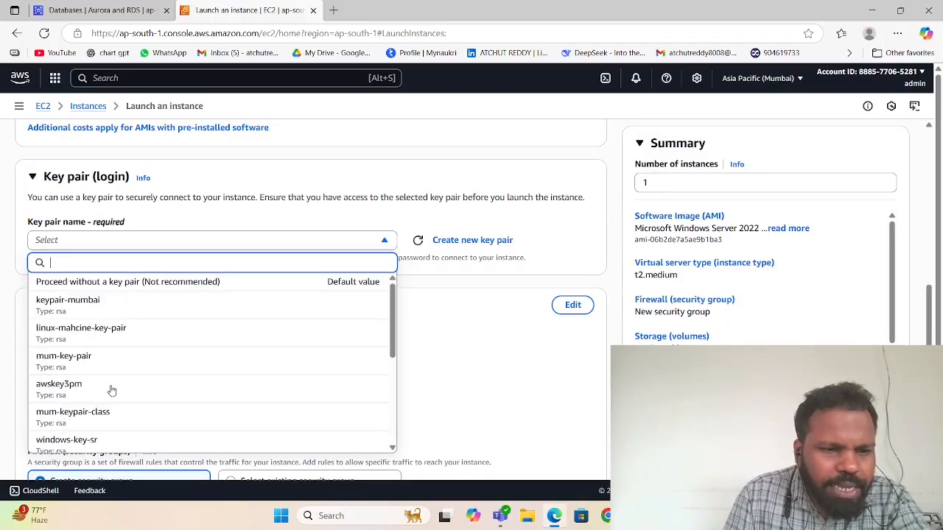
pyautogui.scroll(-6, 111, 390)
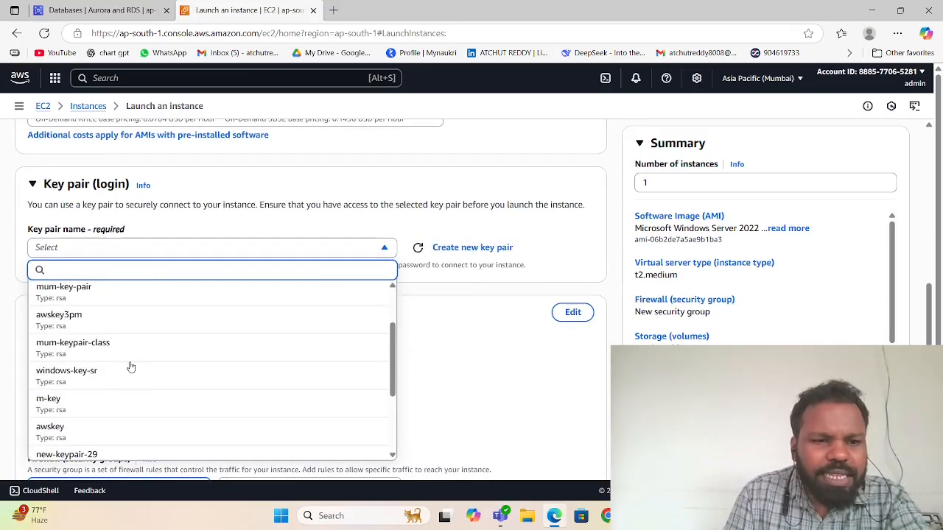
pyautogui.scroll(3, 140, 357)
pyautogui.click(425, 256)
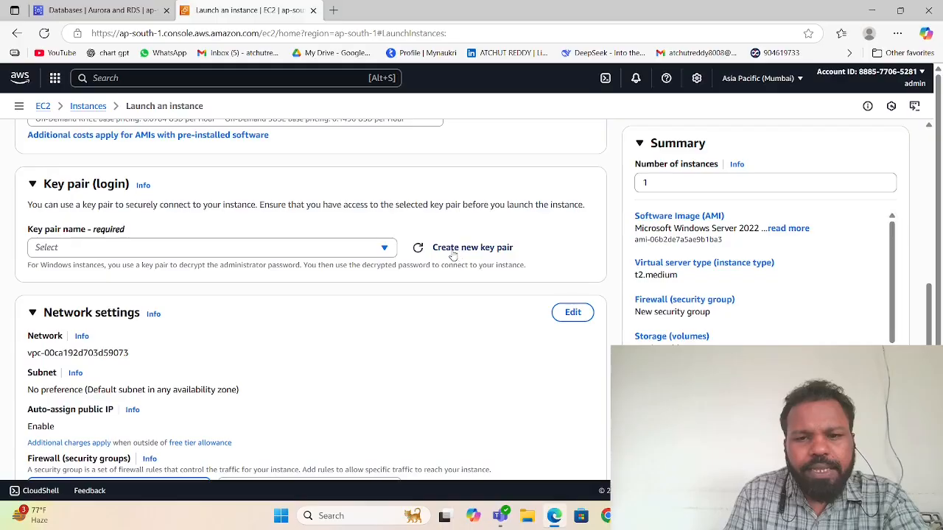
# Create a new RSA key pair named mumkey and save mumkey.pem to Downloads.
pyautogui.click(449, 248)
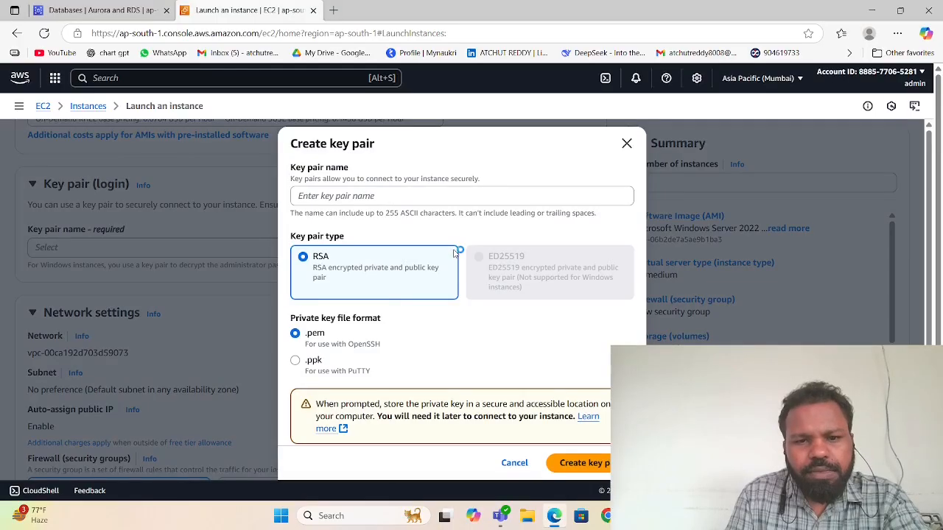
pyautogui.click(399, 202)
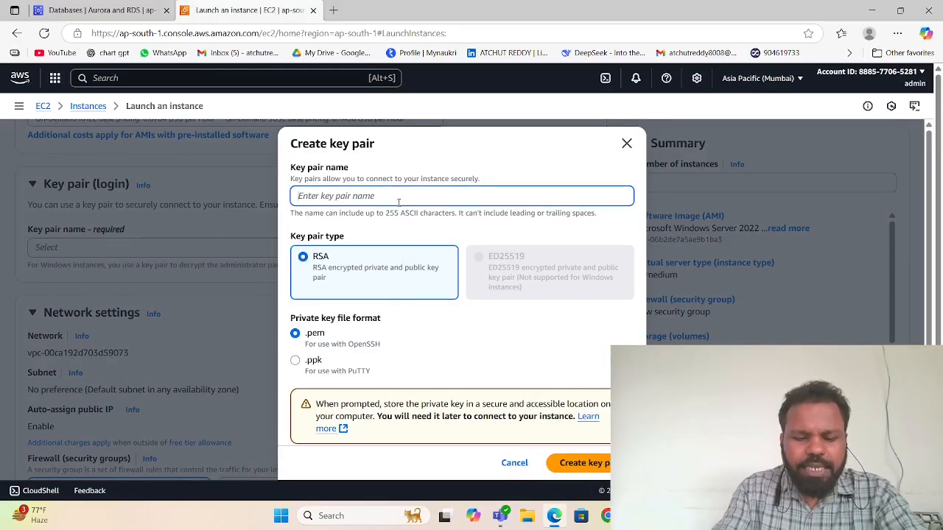
pyautogui.write('mumkey')
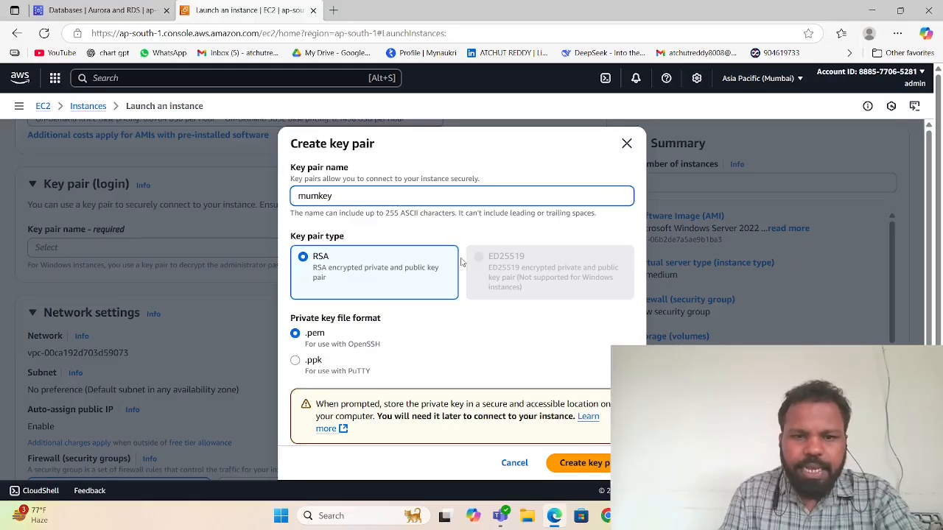
pyautogui.click(569, 463)
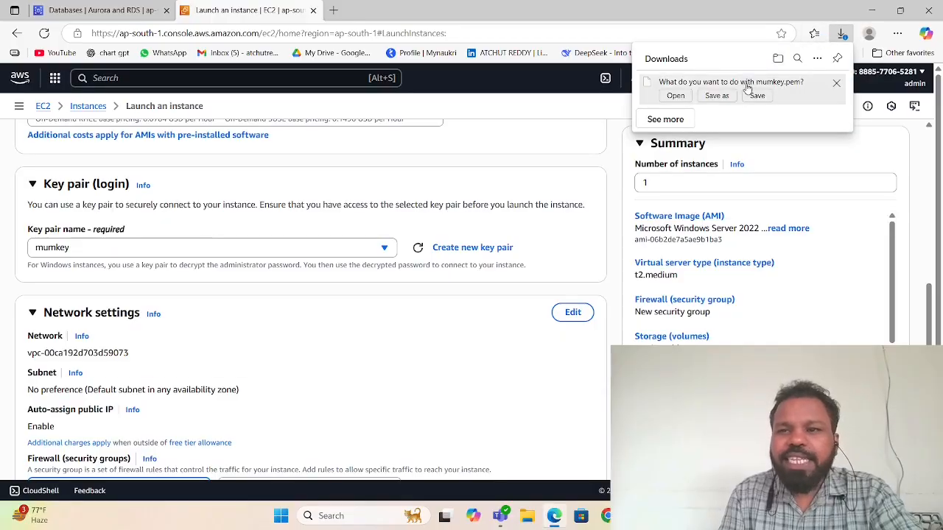
pyautogui.click(717, 96)
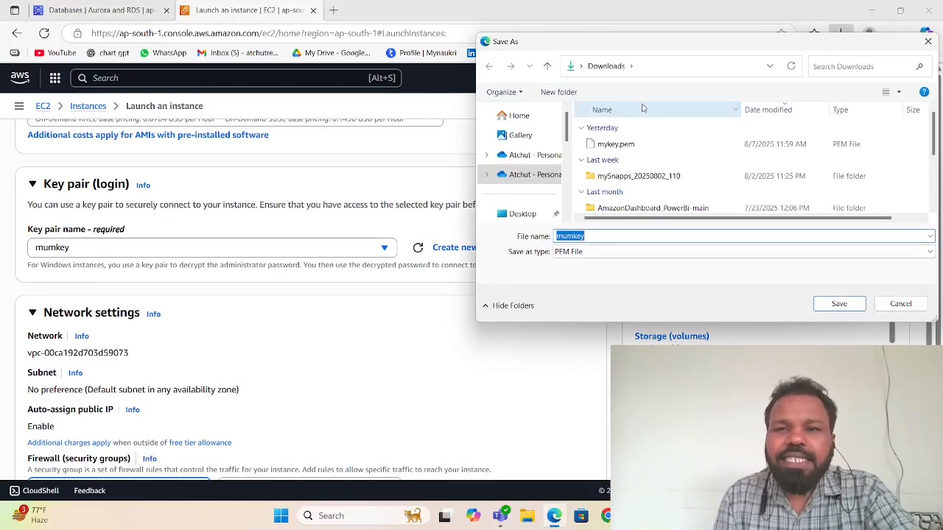
pyautogui.press('Return')
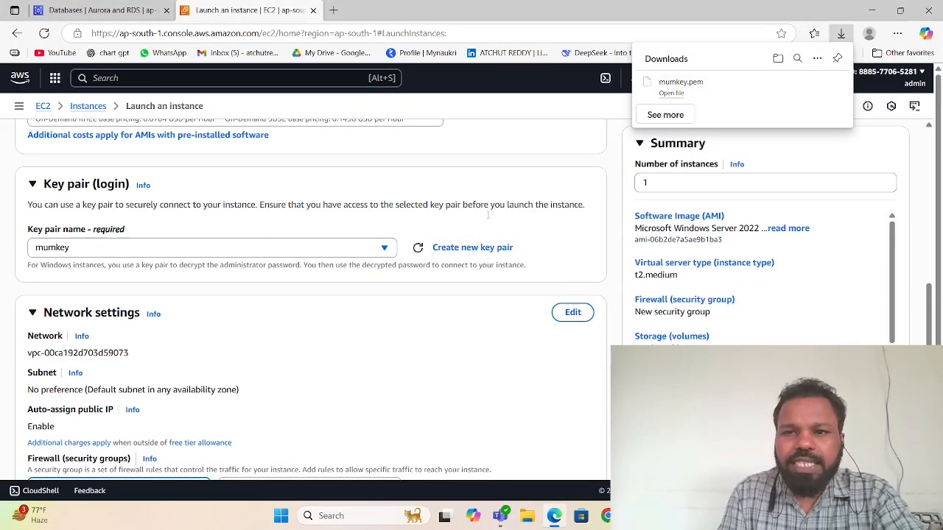
pyautogui.scroll(-1, 199, 329)
pyautogui.scroll(-2, 199, 330)
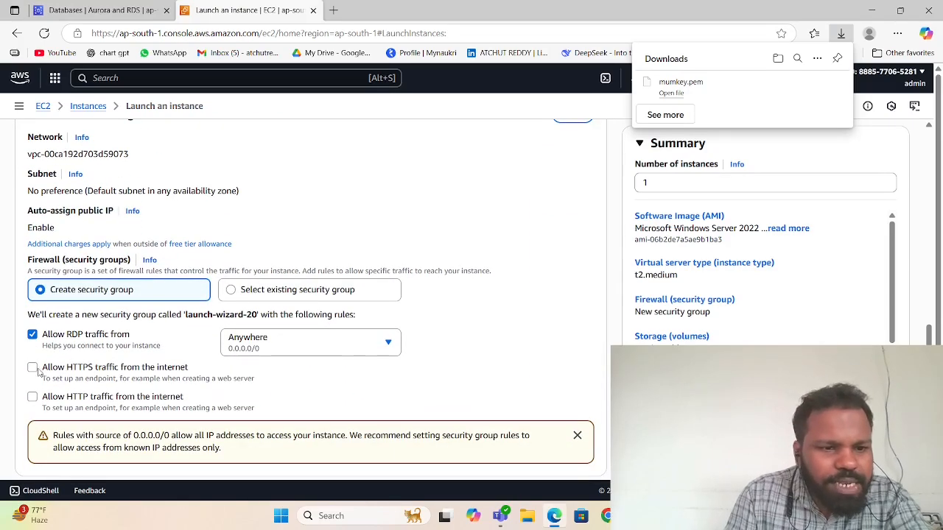
# Allow HTTPS traffic from the internet alongside RDP, then review the 30 GiB gp2 storage.
pyautogui.click(33, 367)
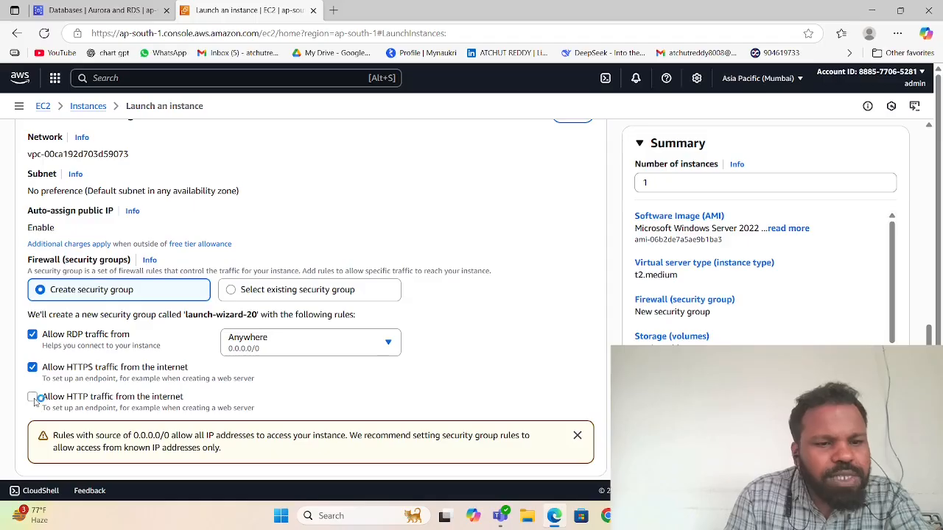
pyautogui.scroll(3, 34, 401)
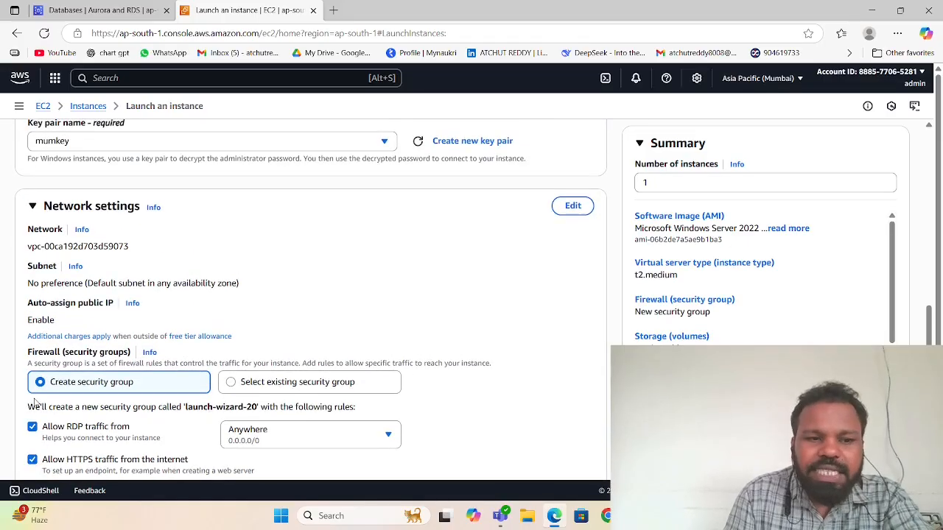
pyautogui.scroll(1, 33, 401)
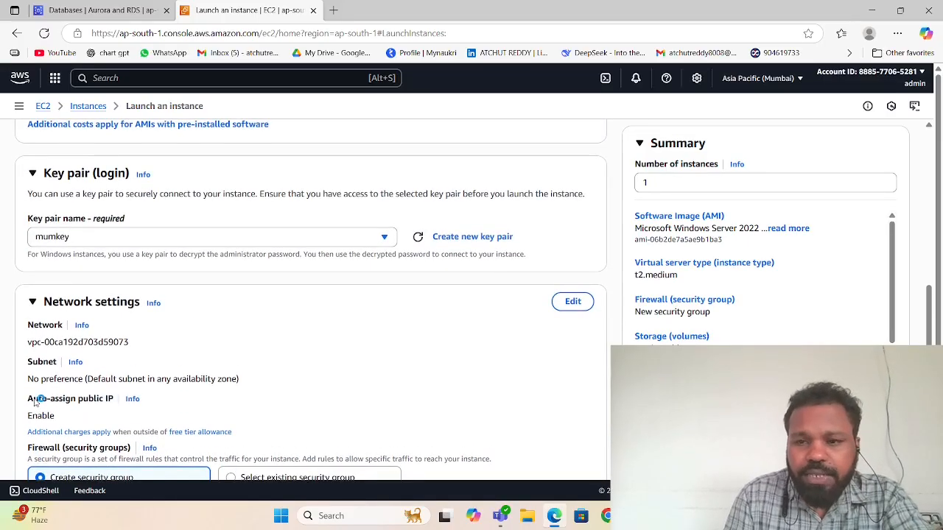
pyautogui.scroll(-3, 34, 401)
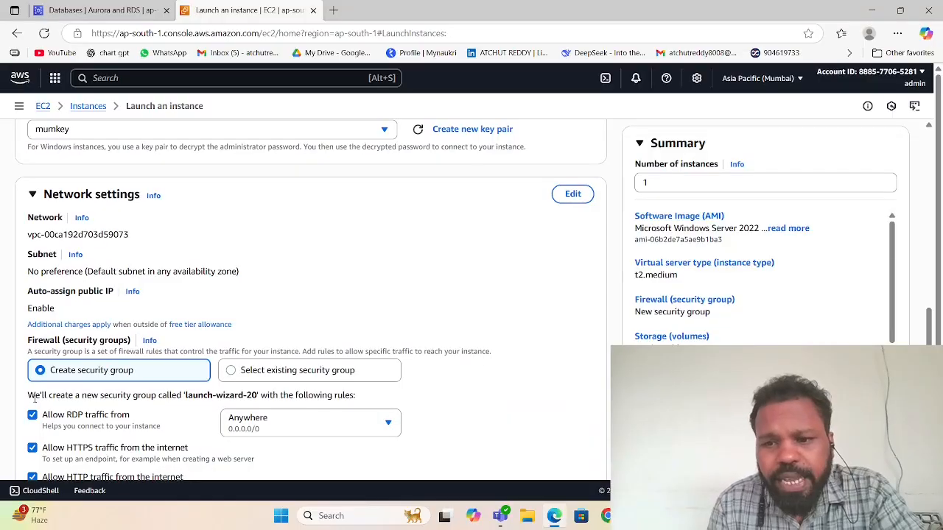
pyautogui.scroll(1, 34, 398)
pyautogui.scroll(-3, 34, 383)
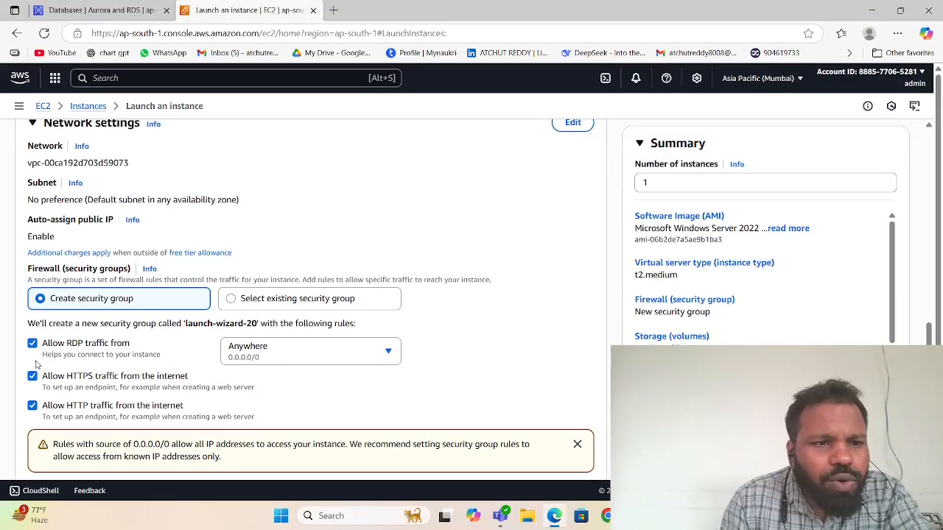
pyautogui.scroll(3, 37, 363)
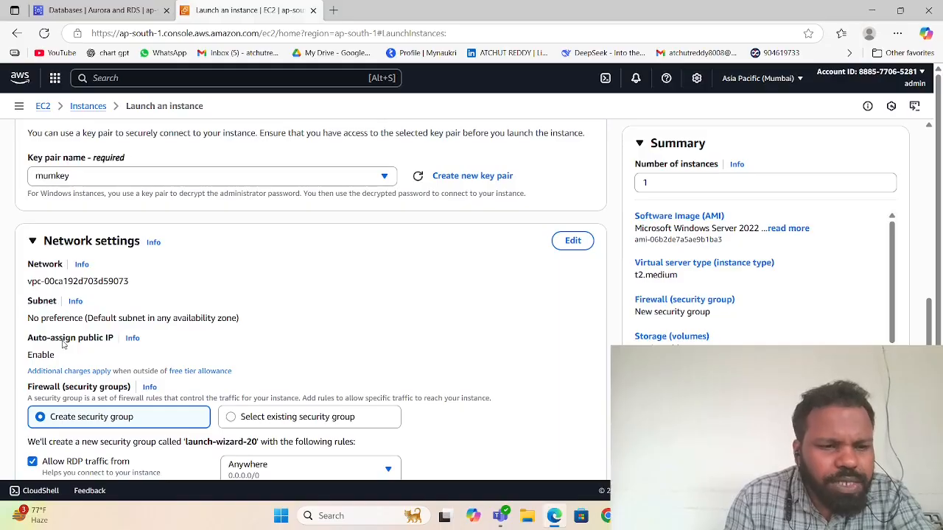
pyautogui.scroll(-5, 65, 343)
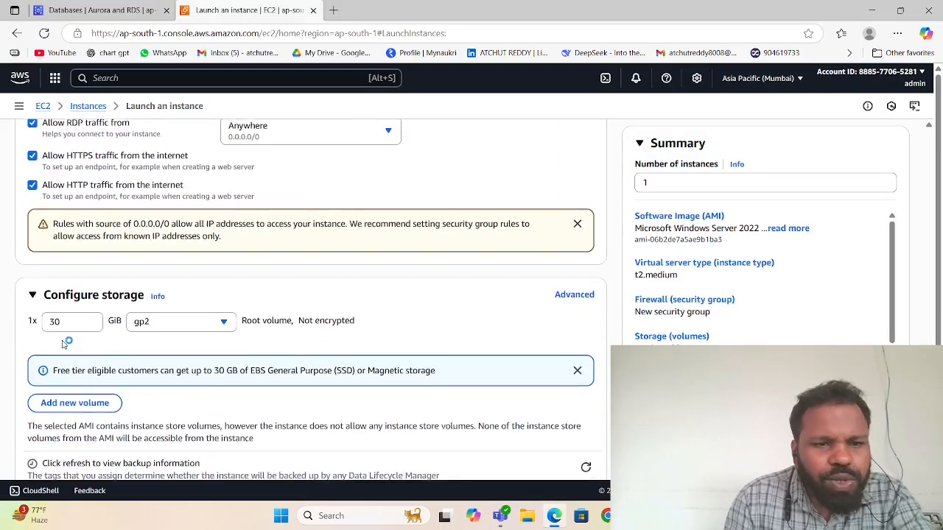
pyautogui.scroll(-2, 65, 342)
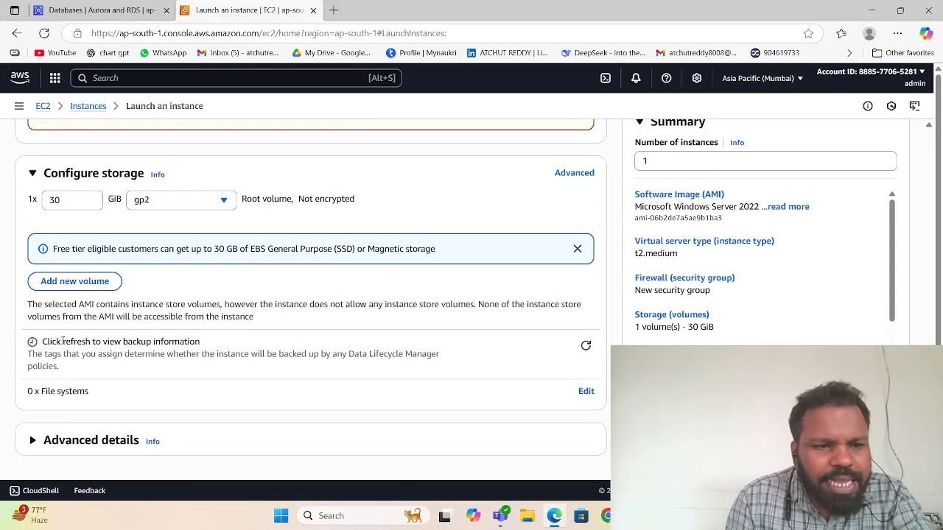
pyautogui.scroll(15, 63, 341)
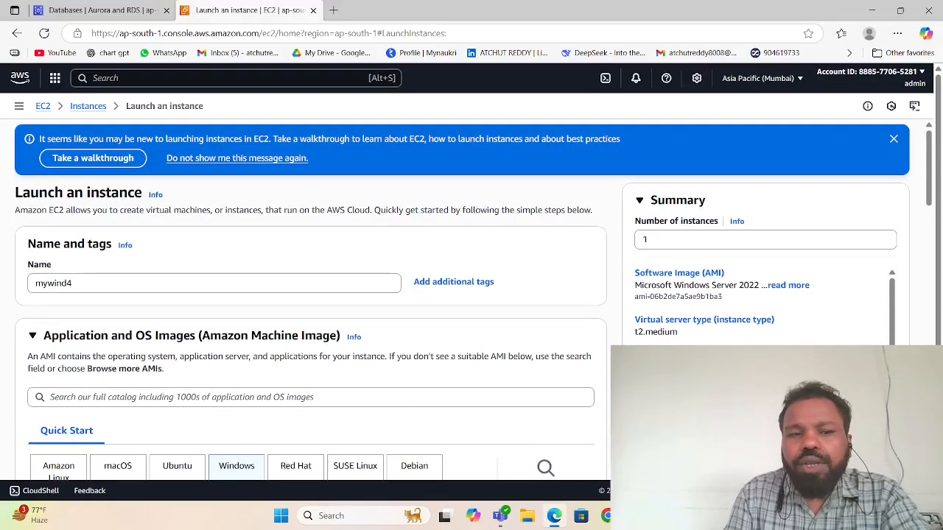
# Review the summary and launch the mywind4 Windows Server 2022 instance.
pyautogui.scroll(-3, 762, 302)
pyautogui.scroll(-5, 678, 254)
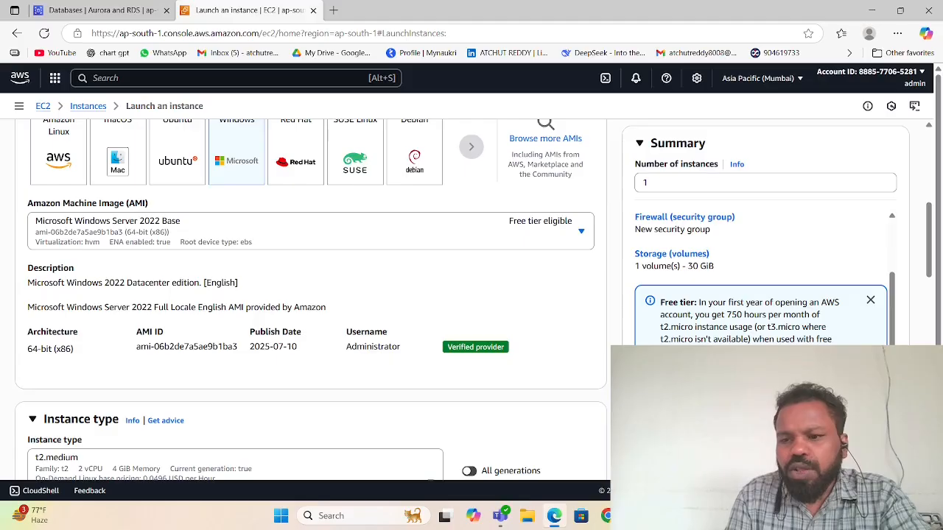
pyautogui.click(832, 427)
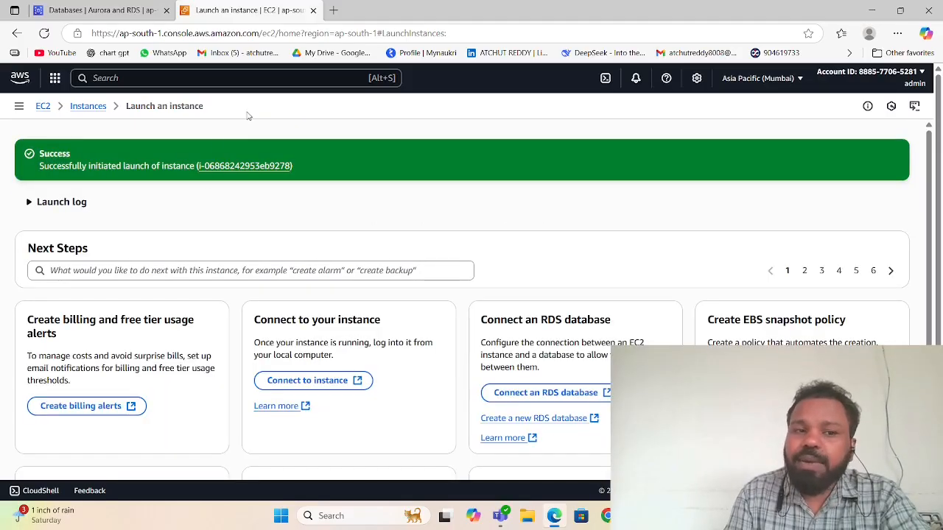
# Go to the Instances list, sort by Instance state twice, and open mywind4's details.
pyautogui.click(221, 167)
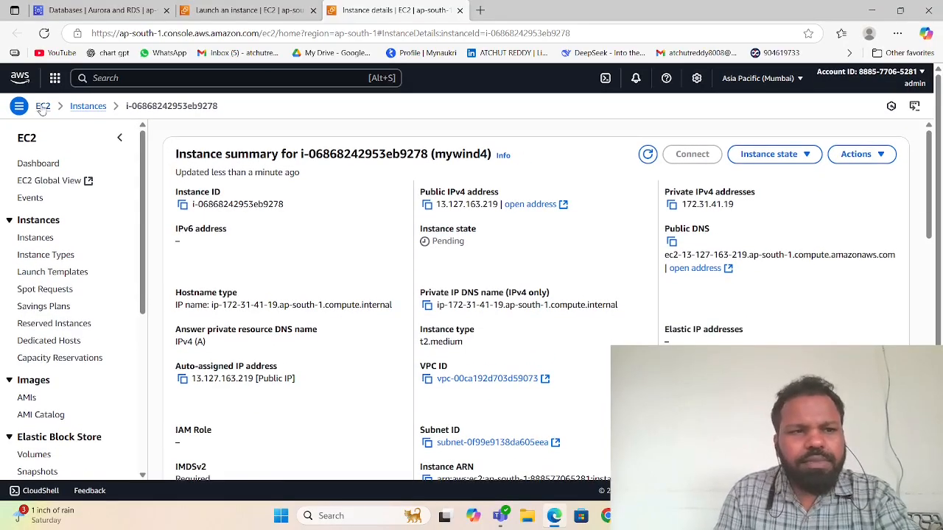
pyautogui.click(42, 106)
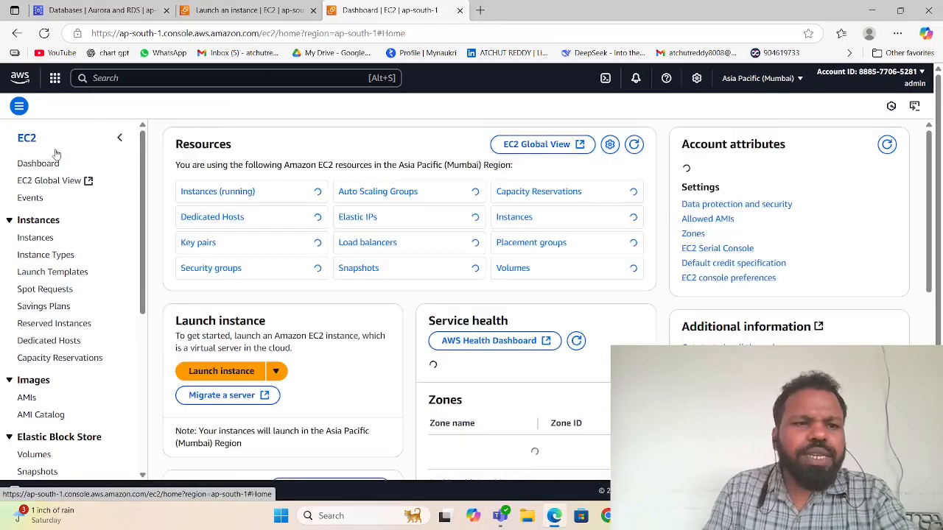
pyautogui.click(46, 240)
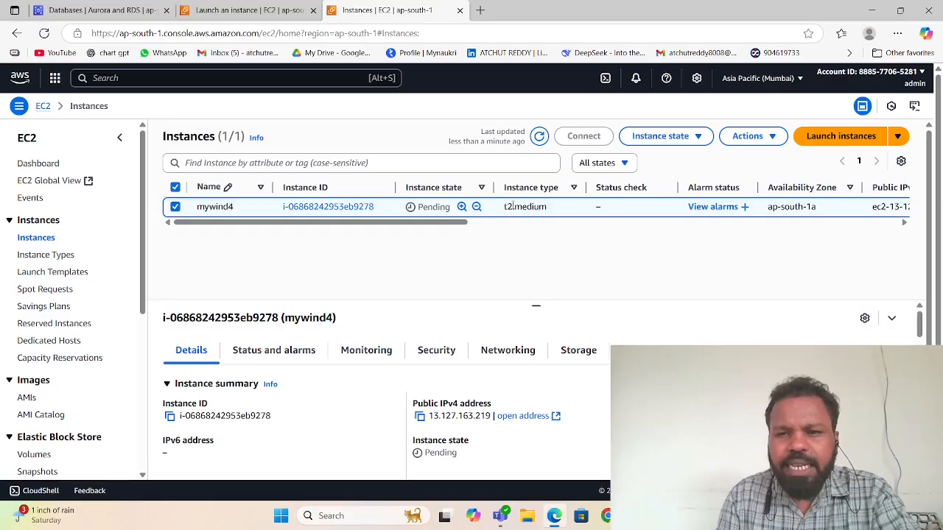
pyautogui.hscroll(5, 652, 208)
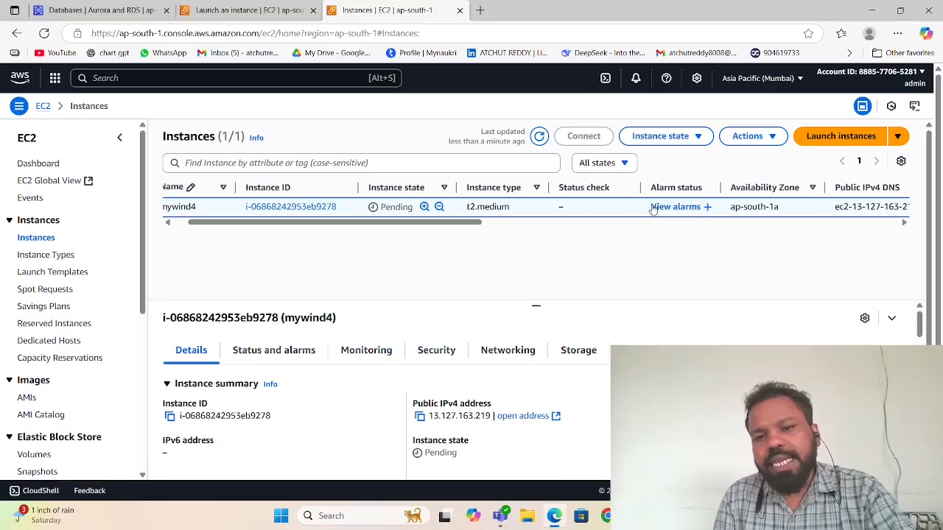
pyautogui.hscroll(2, 652, 208)
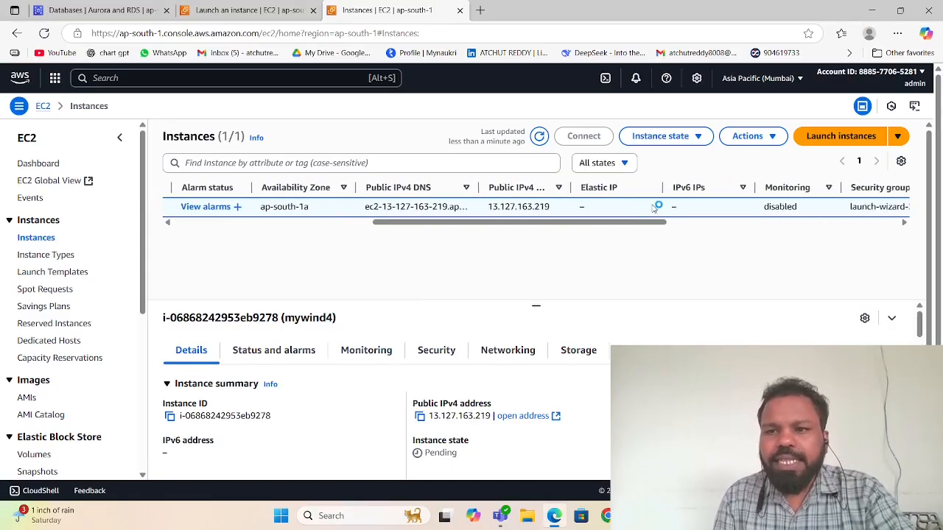
pyautogui.hscroll(-8, 652, 207)
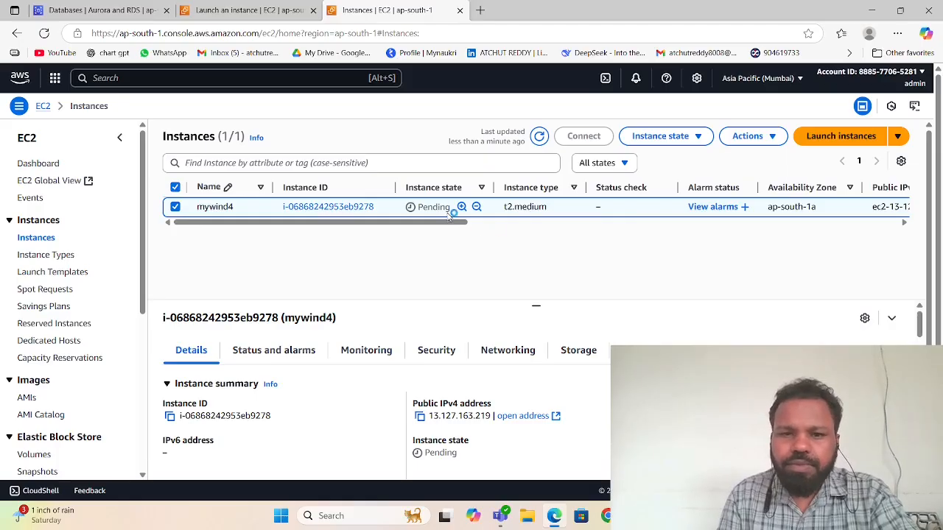
pyautogui.click(457, 190)
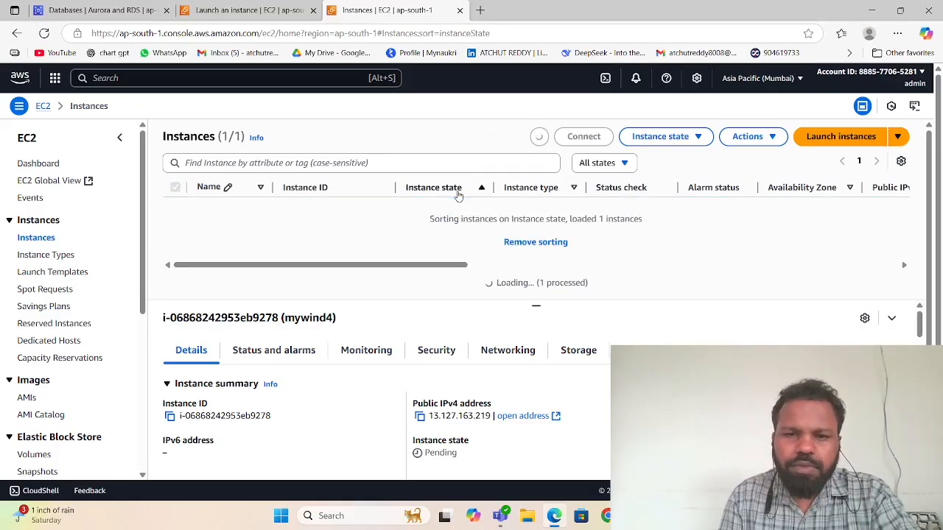
pyautogui.click(457, 190)
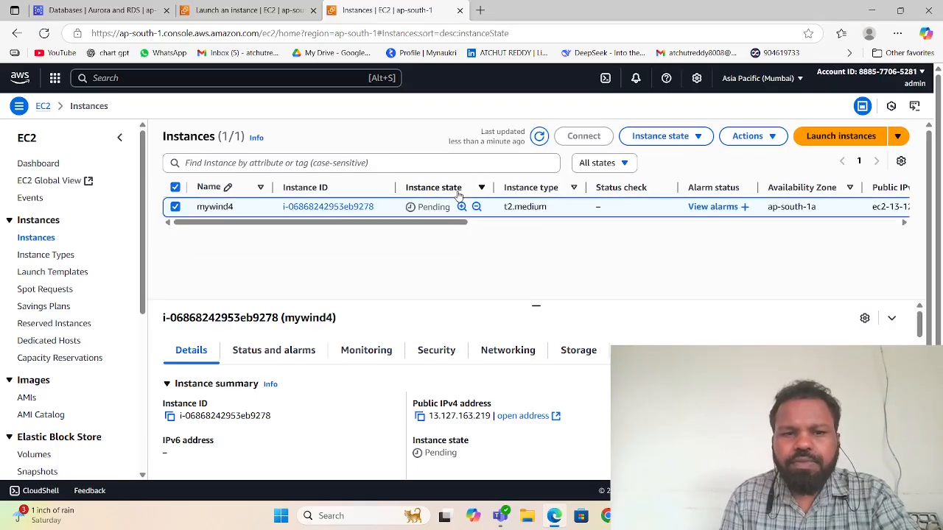
pyautogui.click(336, 208)
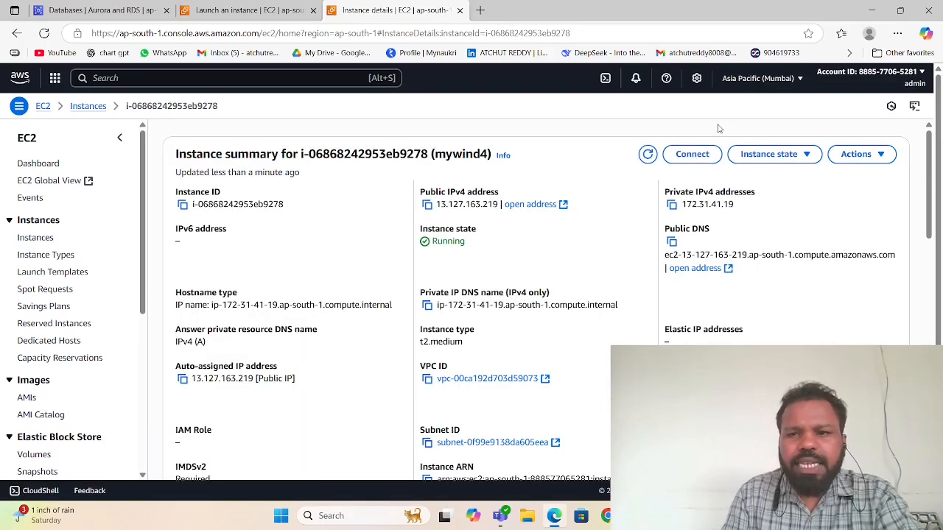
# Download, keep and open mywind4.rdp from the RDP client tab, accepting the unknown publisher.
pyautogui.click(696, 155)
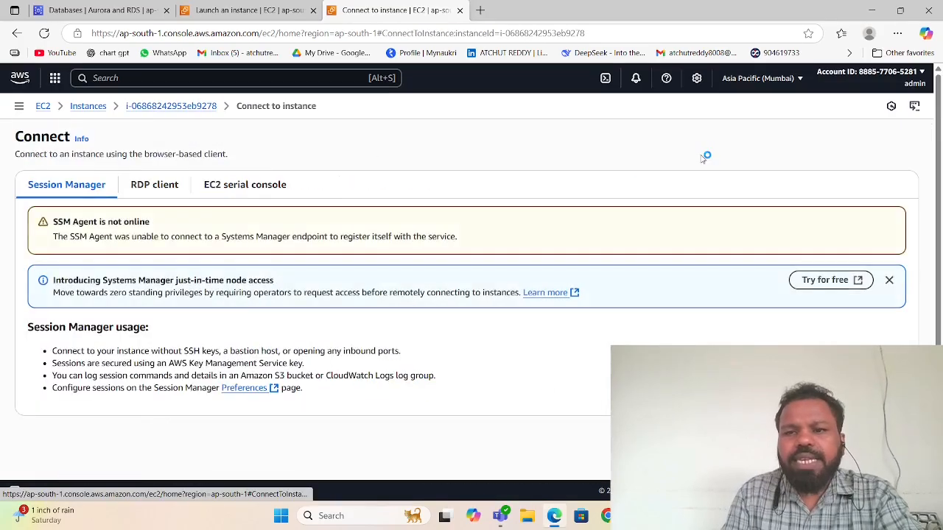
pyautogui.click(150, 185)
pyautogui.scroll(-2, 147, 272)
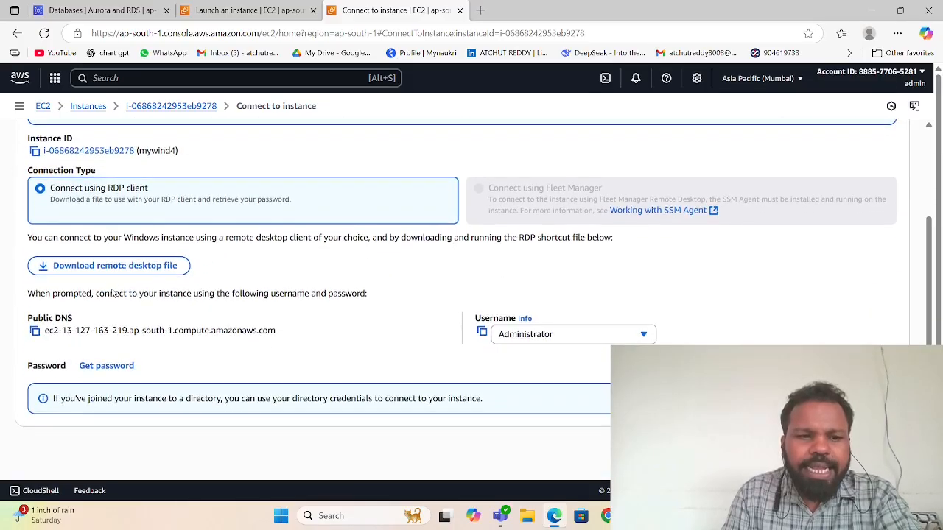
pyautogui.click(161, 268)
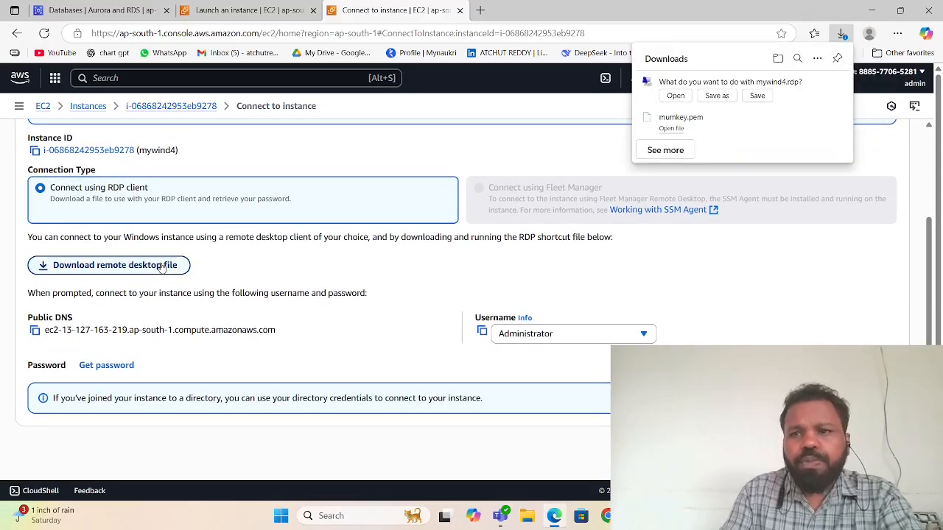
pyautogui.click(726, 96)
pyautogui.press('Return')
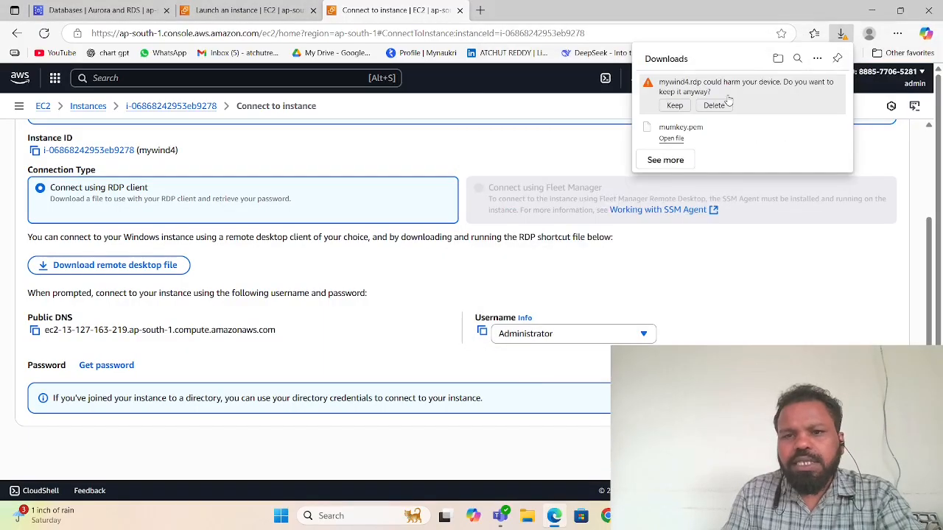
pyautogui.click(675, 105)
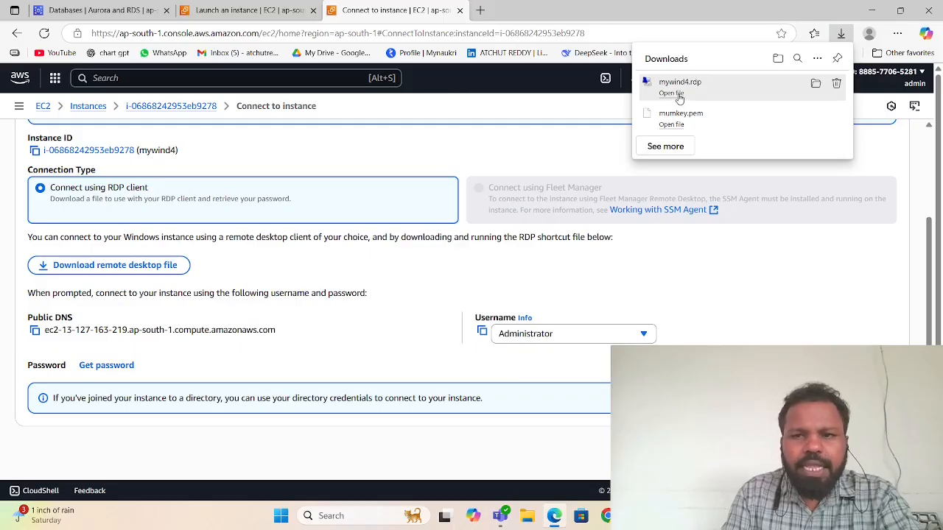
pyautogui.click(678, 96)
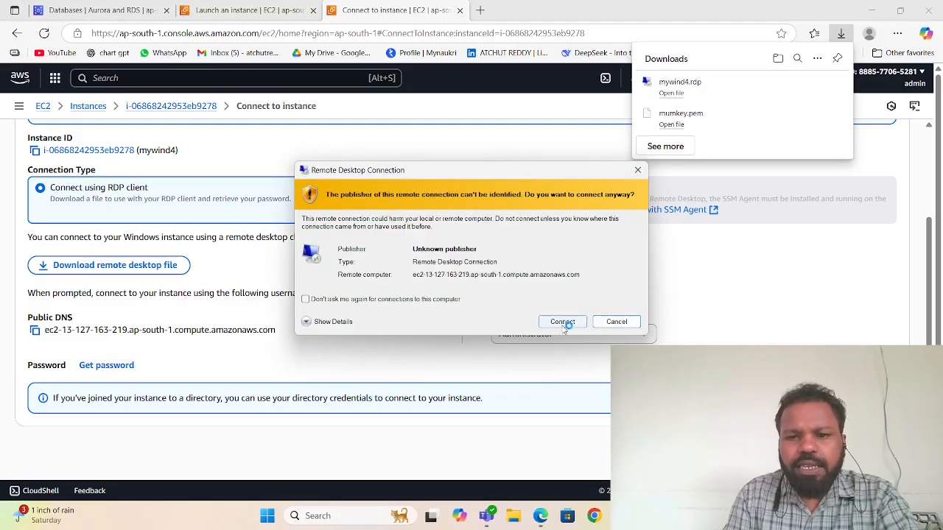
pyautogui.click(562, 324)
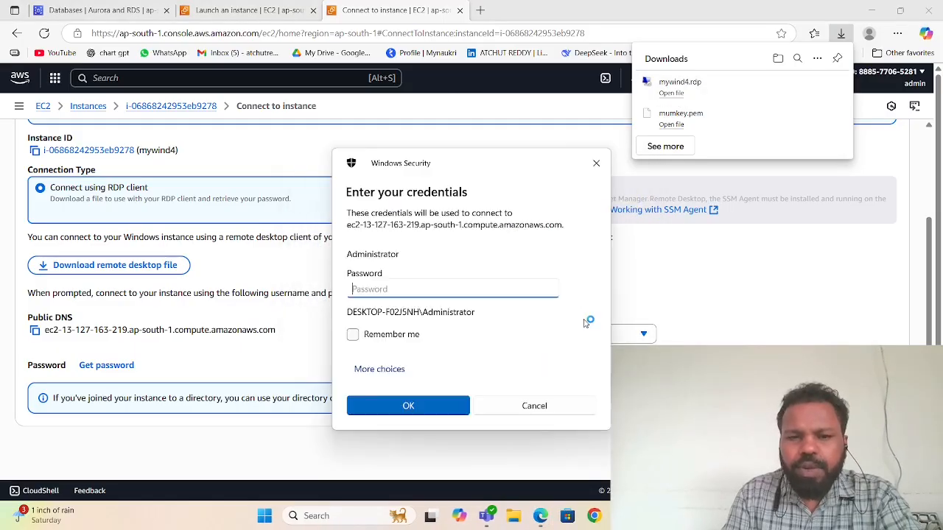
# Dismiss the credentials prompt, find the Windows password not yet available, and close that tab.
pyautogui.click(150, 370)
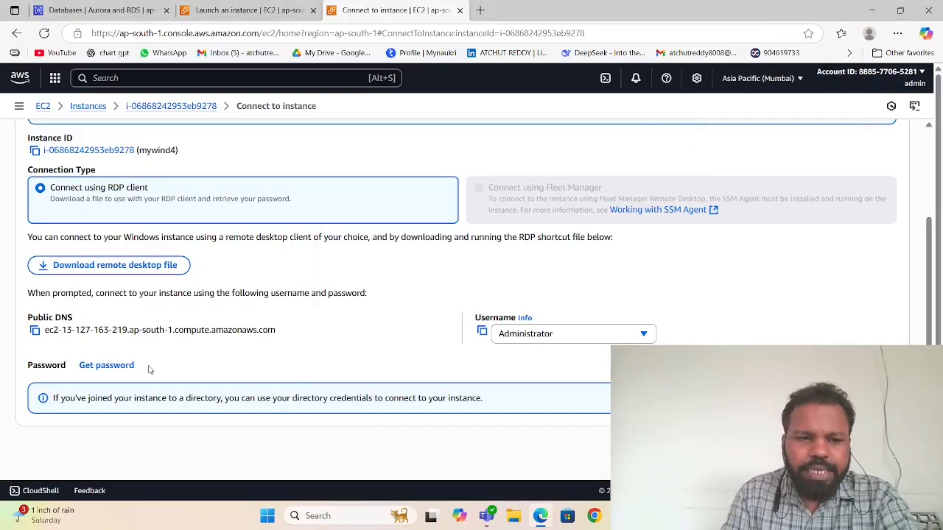
pyautogui.click(115, 367)
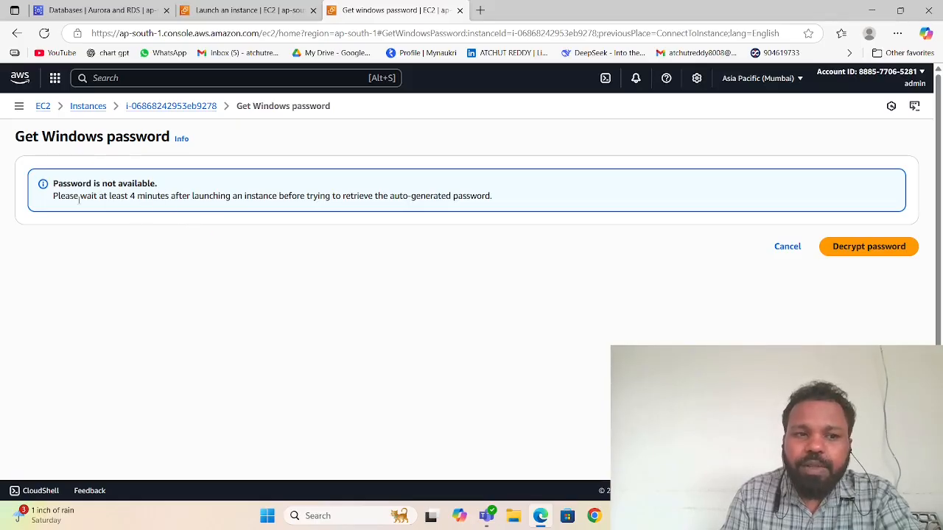
pyautogui.moveTo(64, 198); pyautogui.dragTo(478, 209)
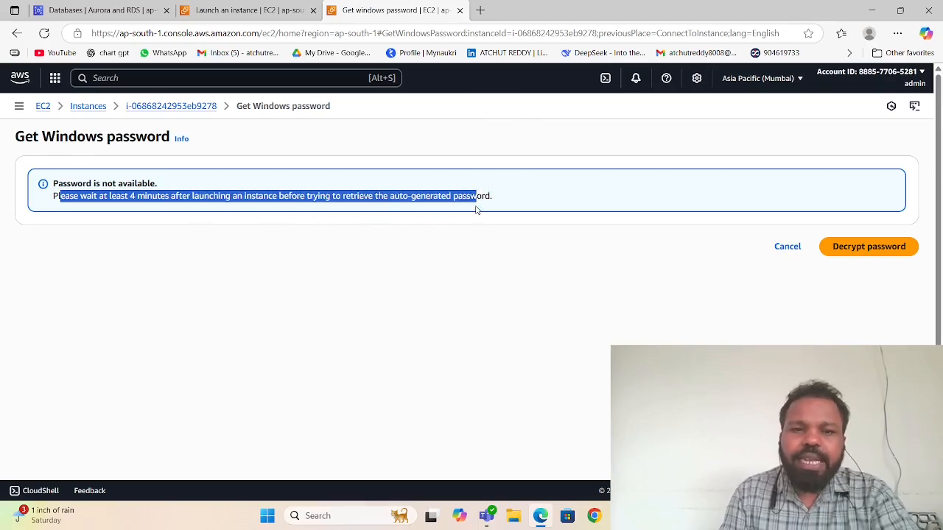
pyautogui.click(405, 187)
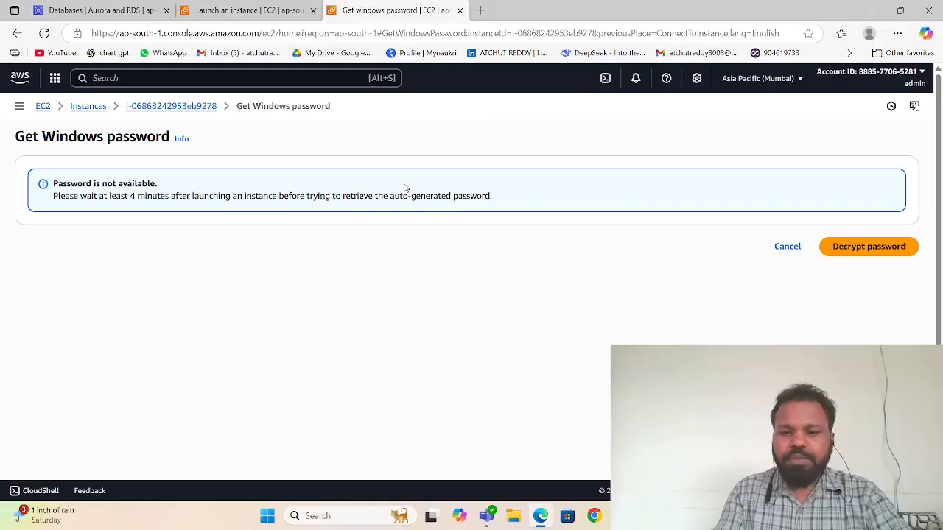
pyautogui.hotkey('ctrl', 'w')
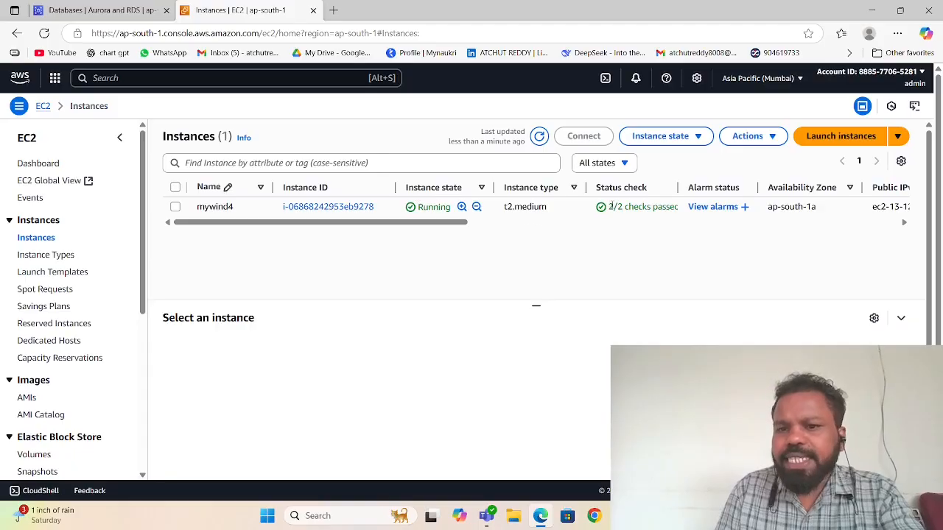
# Decrypt mywind4's Administrator password by uploading mumkey.pem under Connect > RDP client > Get password.
pyautogui.click(355, 207)
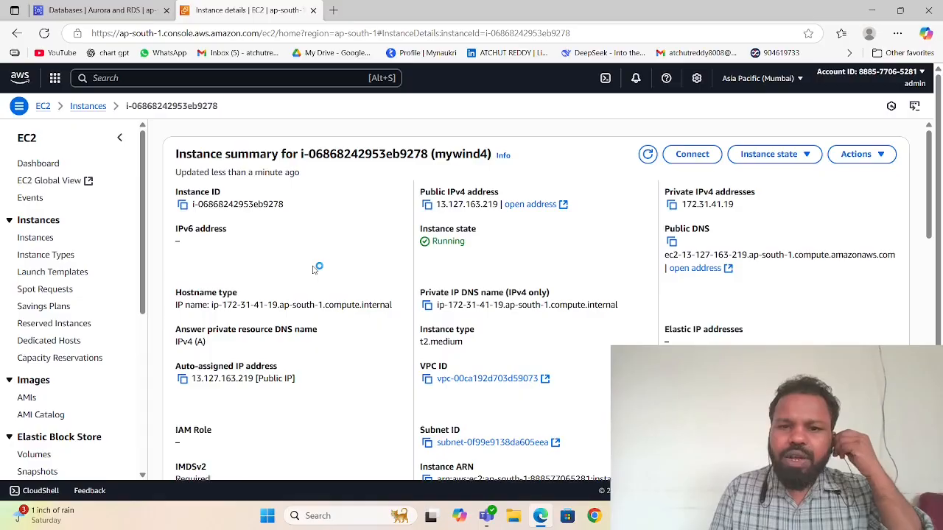
pyautogui.click(690, 154)
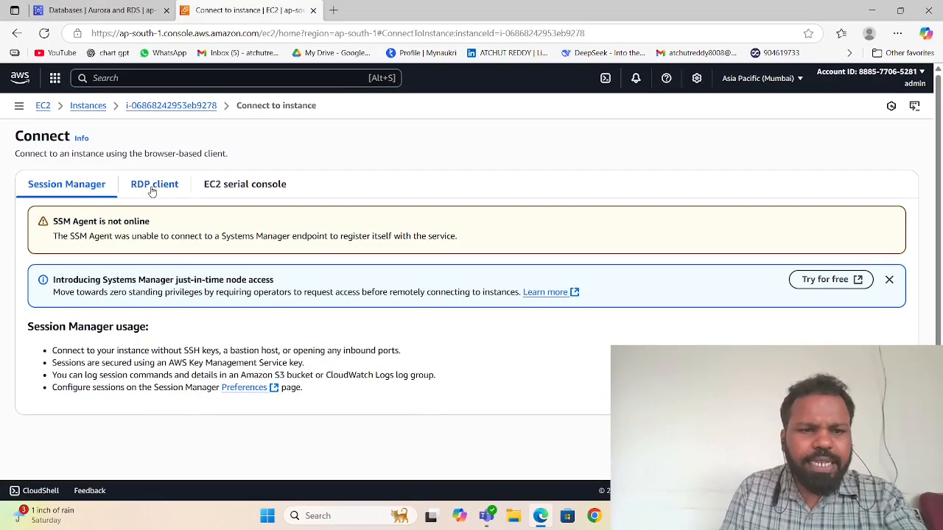
pyautogui.click(151, 186)
pyautogui.scroll(-2, 163, 335)
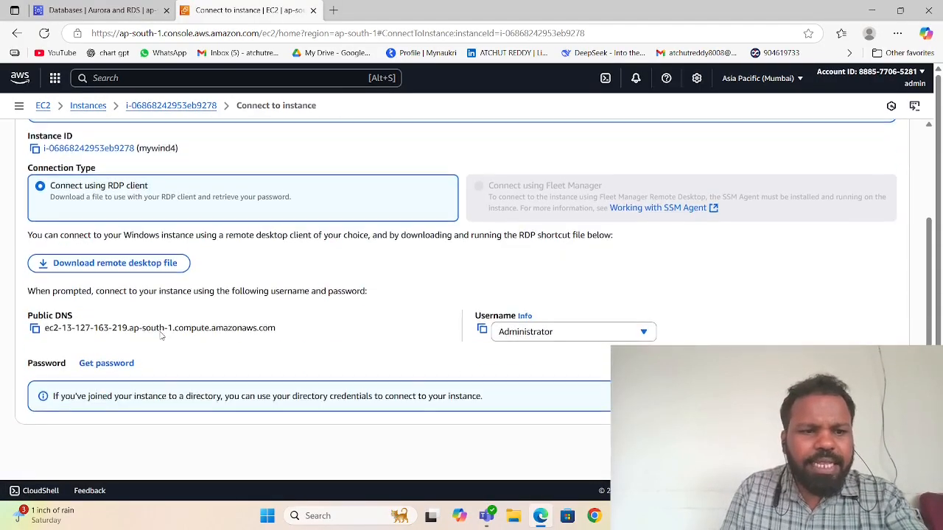
pyautogui.click(106, 363)
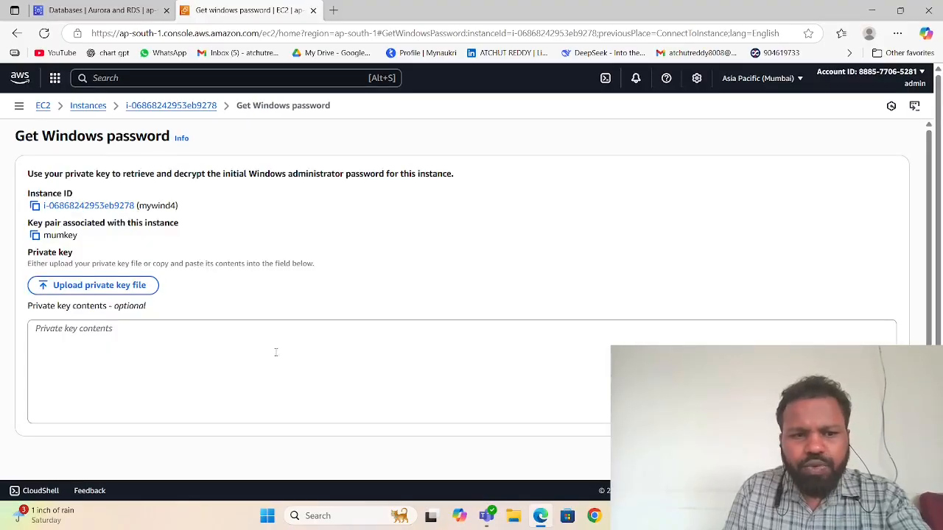
pyautogui.click(141, 286)
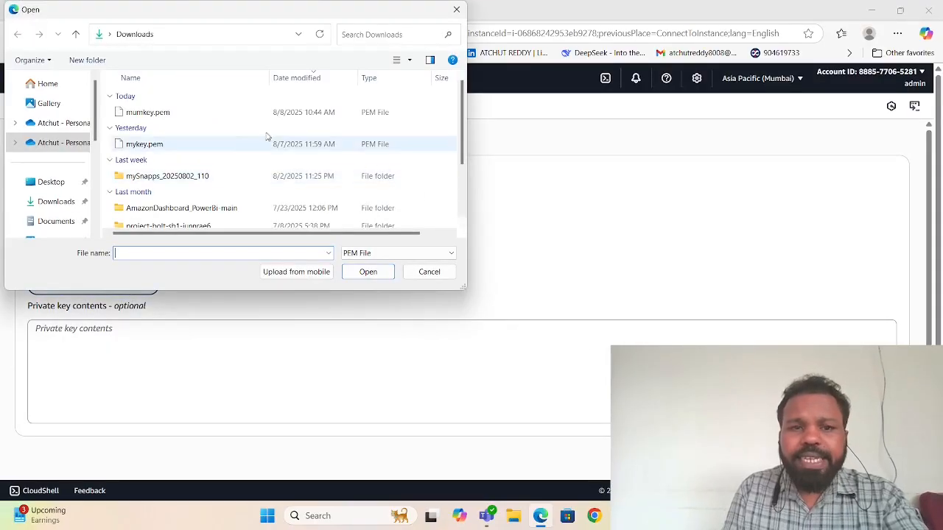
pyautogui.doubleClick(175, 114)
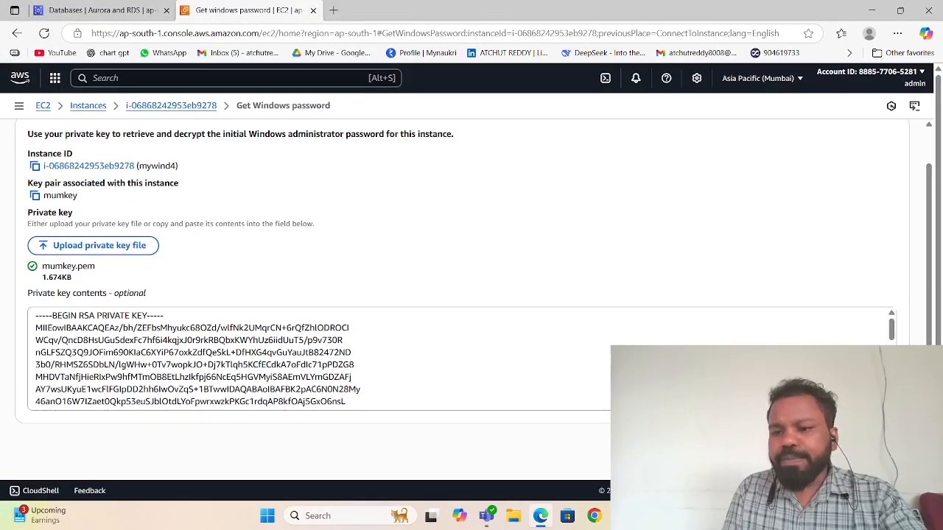
pyautogui.click(861, 447)
pyautogui.scroll(-3, 492, 378)
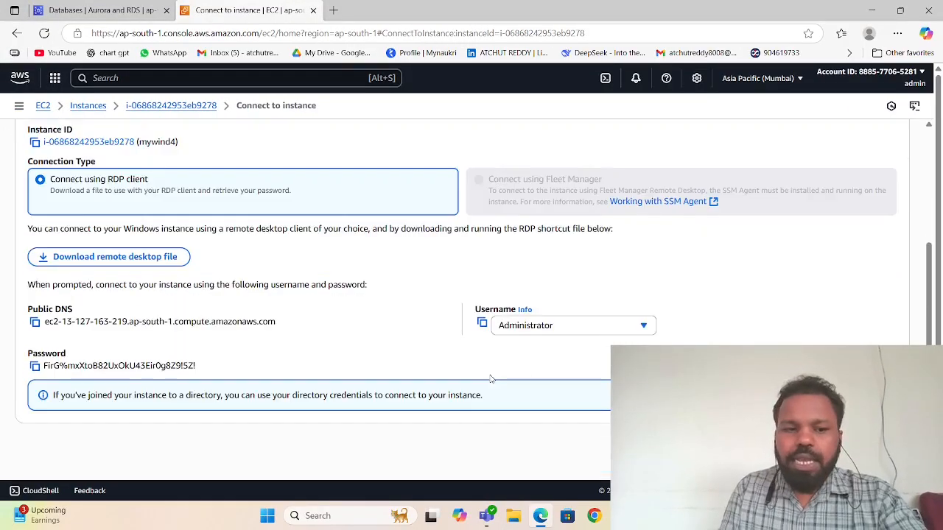
# Sign in to mywind4 as Administrator with the copied password, accepting the certificate warning.
pyautogui.click(36, 366)
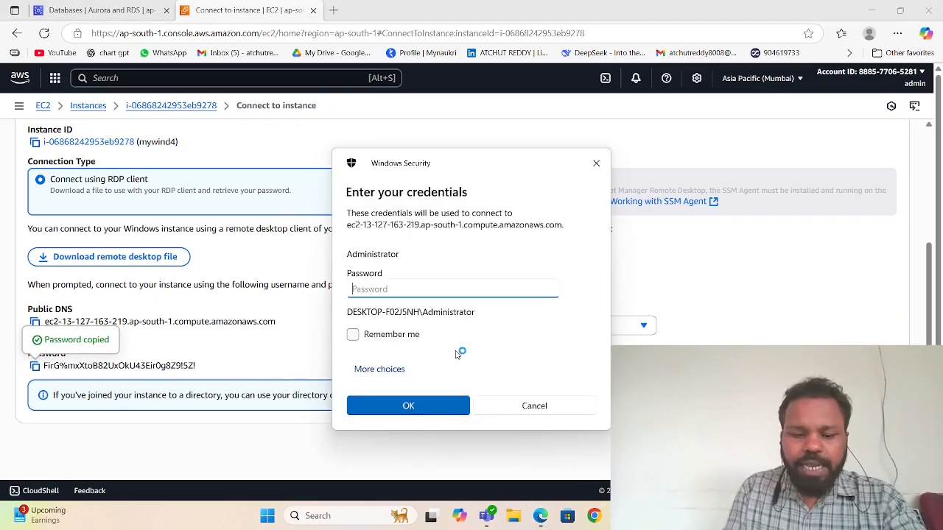
pyautogui.hotkey('ctrl', 'v')
pyautogui.press('Return')
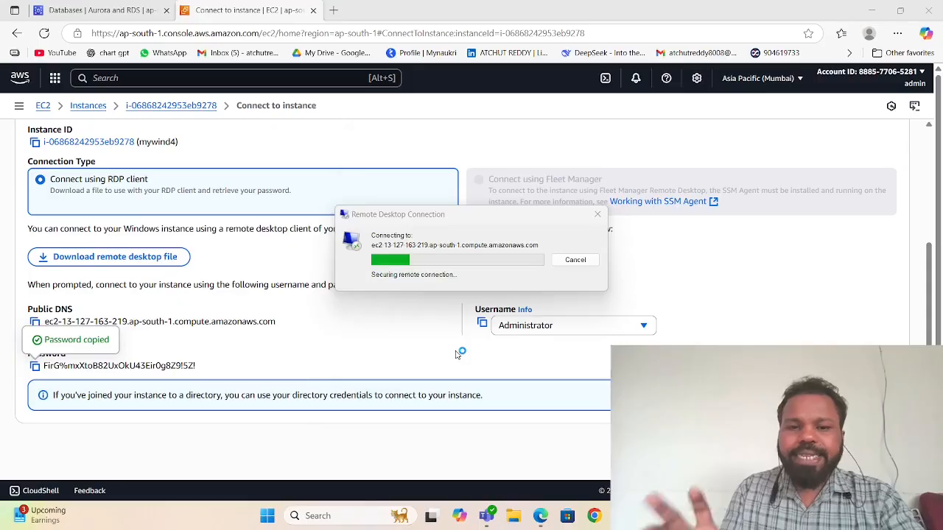
pyautogui.click(497, 357)
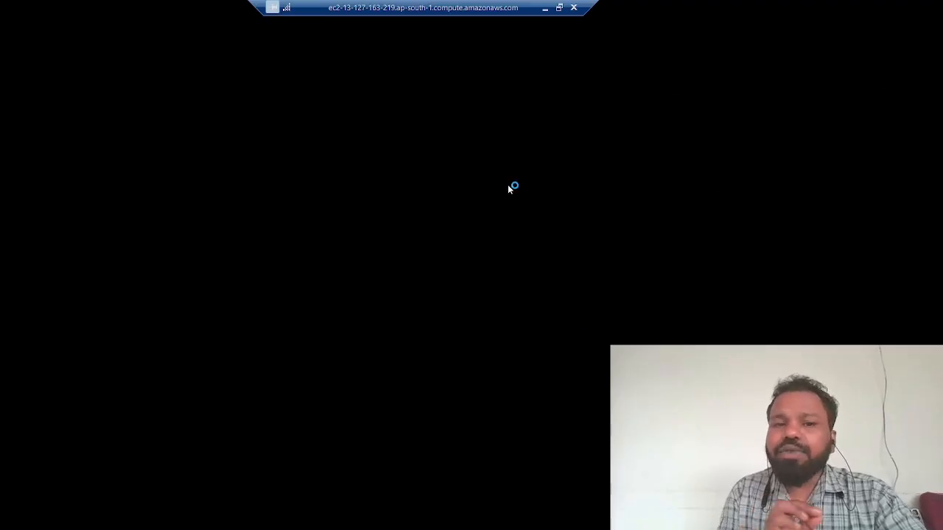
# Minimize the remote desktop session to return to the browser.
pyautogui.click(545, 8)
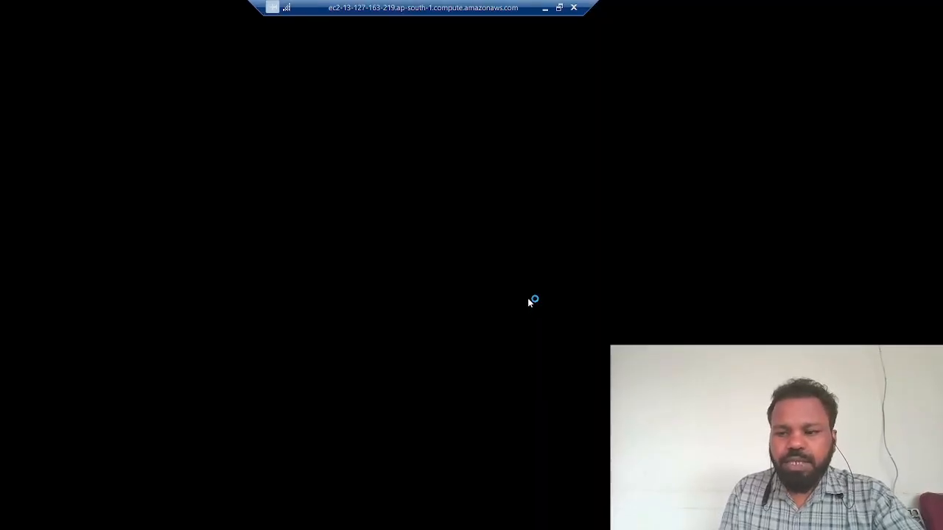
pyautogui.press('super+Tab')
pyautogui.press('super+Tab')
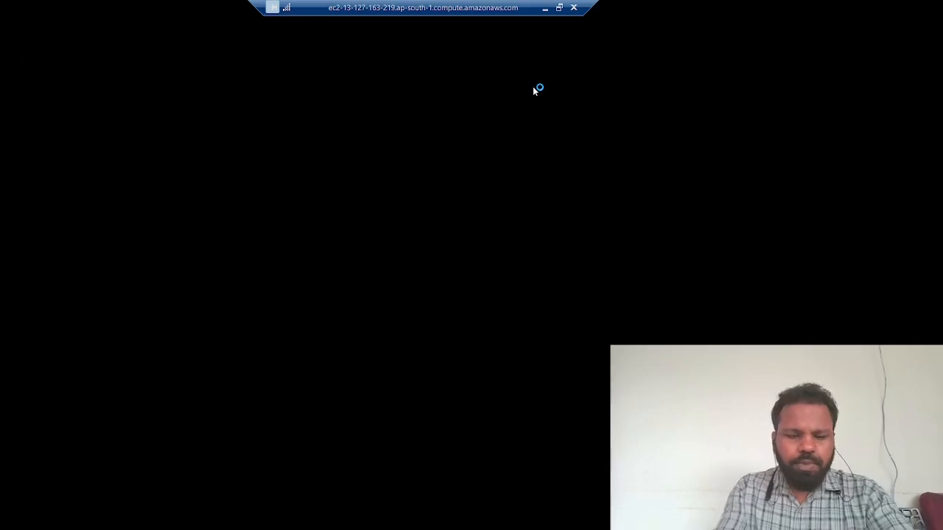
pyautogui.press('XF86MonBrightnessUp')
pyautogui.press('XF86MonBrightnessUp')
pyautogui.press('XF86MonBrightnessUp')
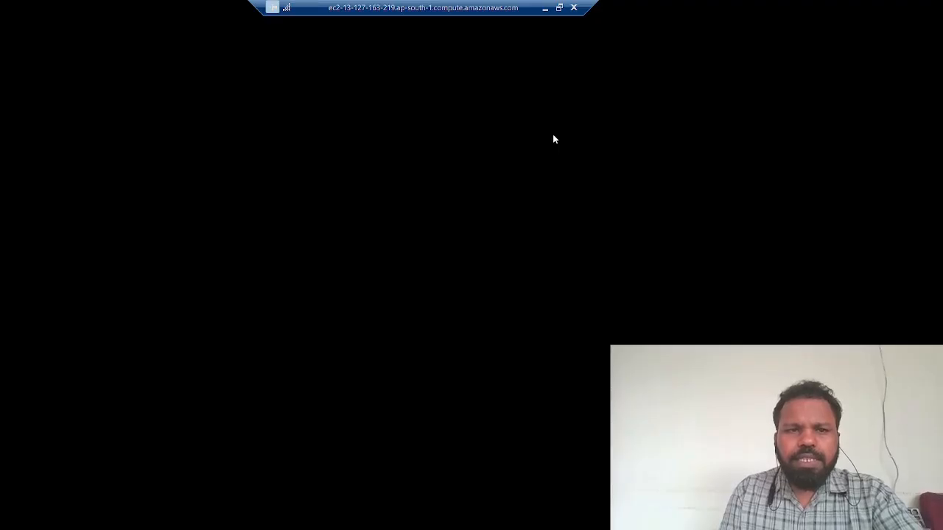
pyautogui.click(547, 9)
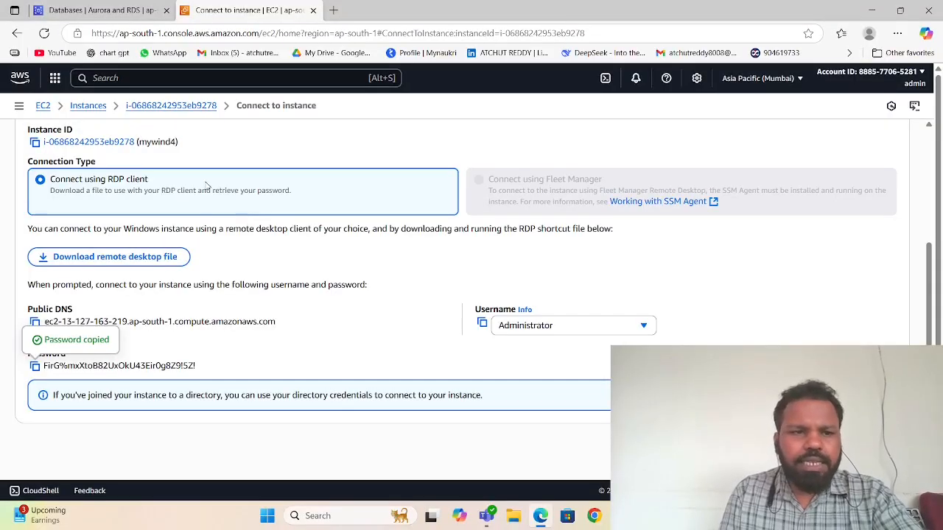
# Return to the instances list and open mywind4's details page.
pyautogui.click(81, 109)
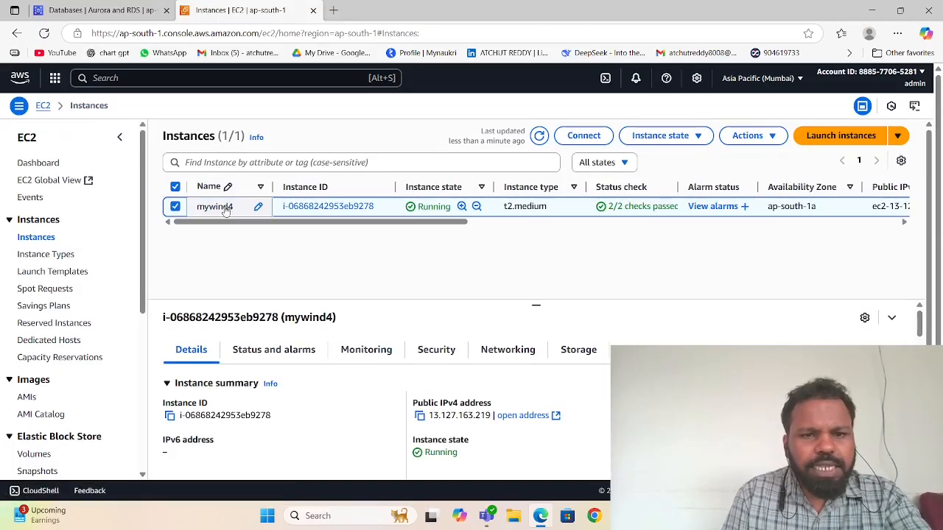
pyautogui.click(307, 209)
pyautogui.scroll(-6, 508, 277)
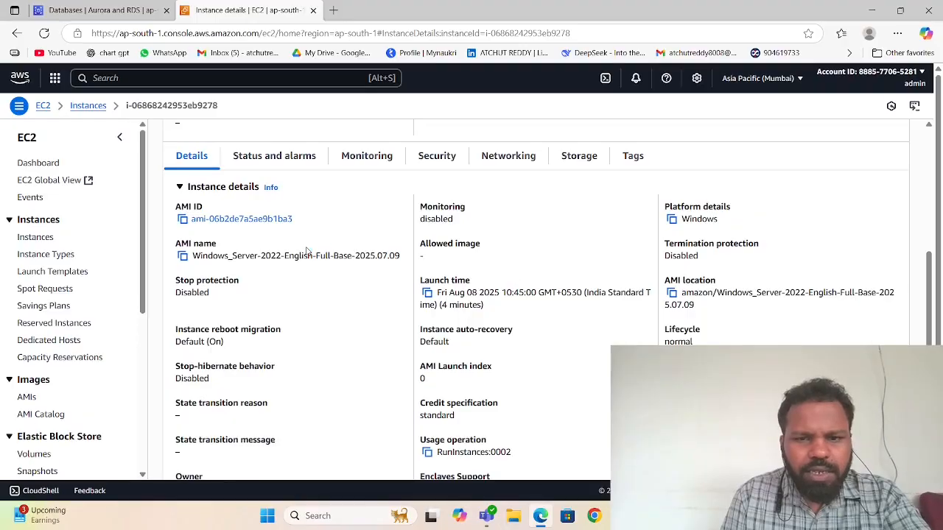
pyautogui.scroll(4, 305, 250)
pyautogui.scroll(-6, 307, 250)
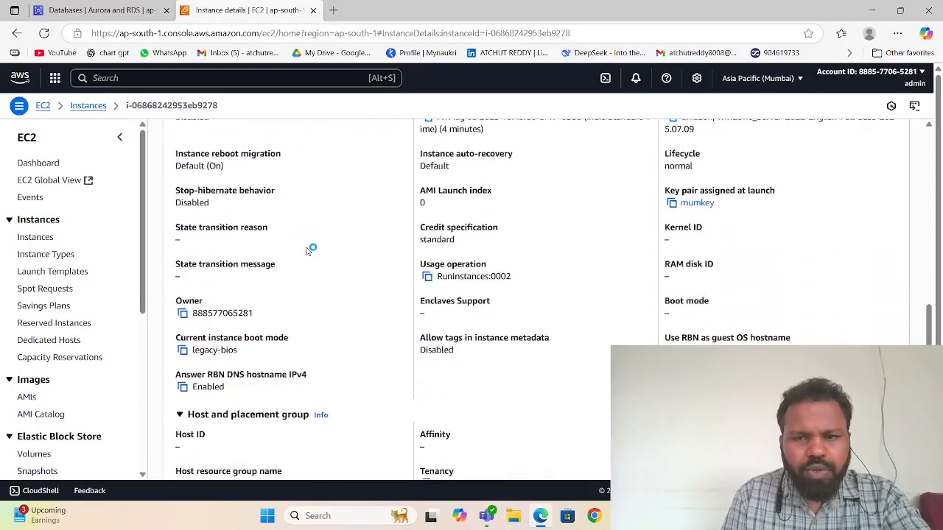
pyautogui.scroll(8, 308, 250)
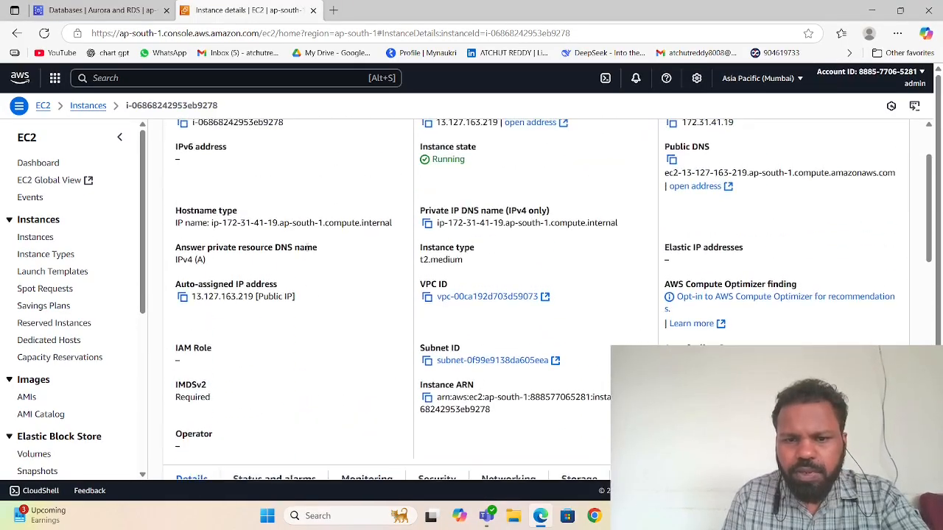
pyautogui.scroll(1, 305, 249)
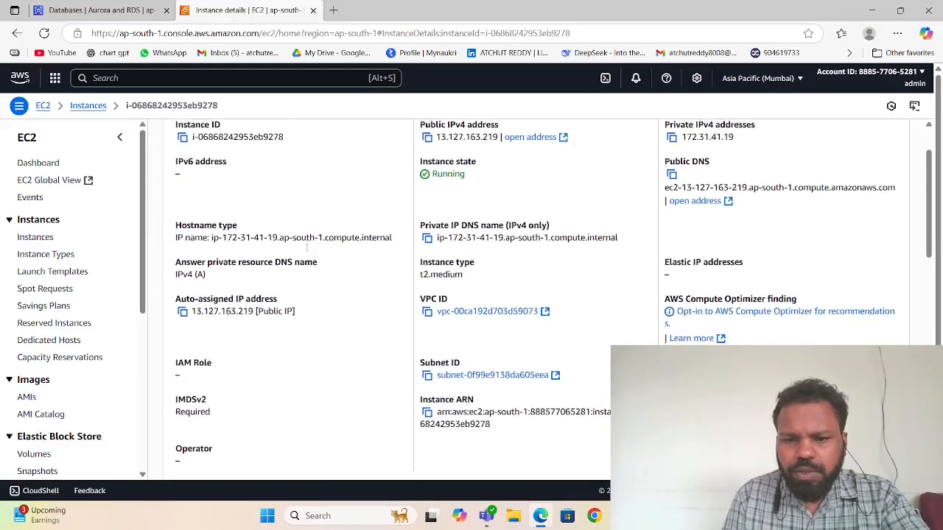
pyautogui.scroll(-1, 307, 251)
pyautogui.scroll(1, 307, 251)
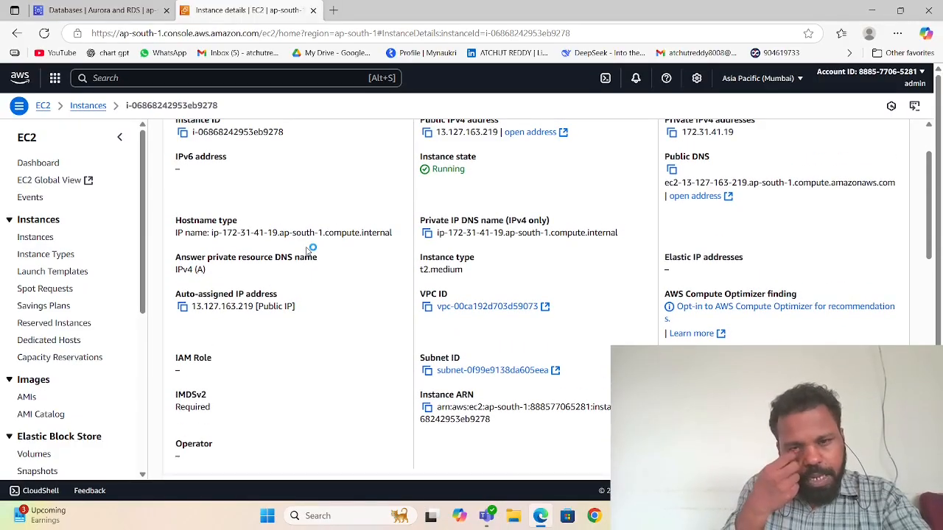
pyautogui.scroll(2, 307, 251)
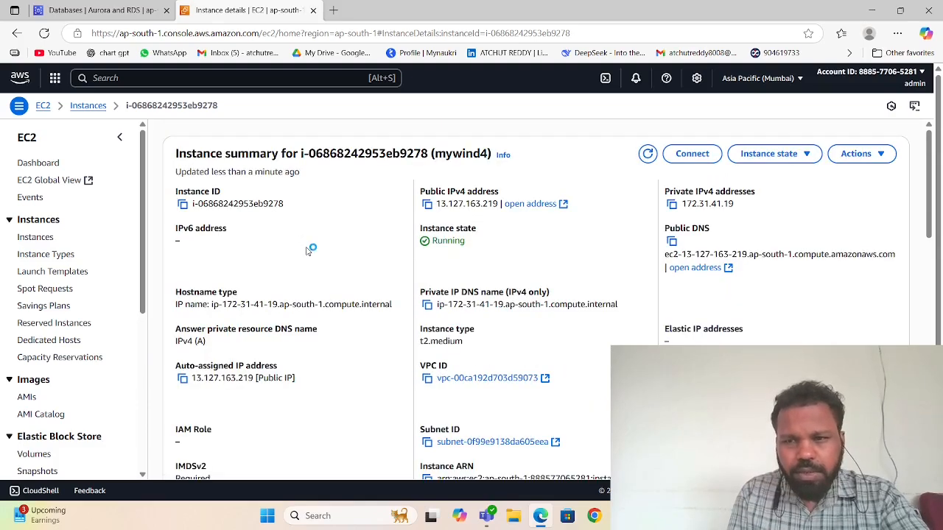
pyautogui.scroll(-10, 307, 250)
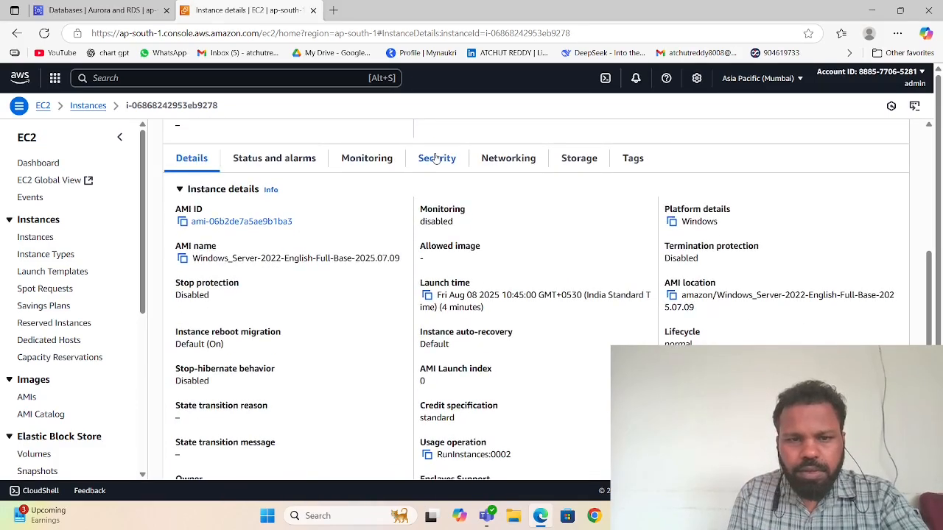
# Copy the launch-wizard-20 security group ID from the Security tab.
pyautogui.click(436, 158)
pyautogui.scroll(-1, 328, 249)
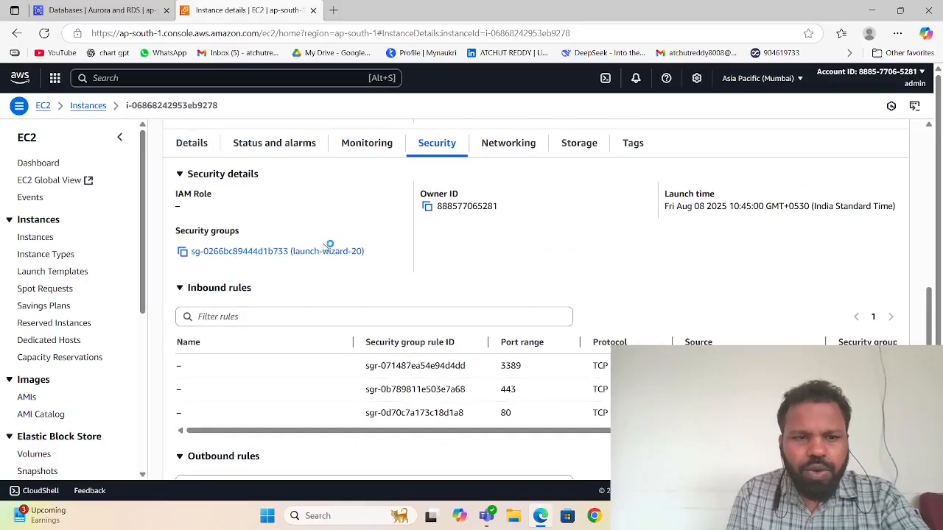
pyautogui.click(182, 252)
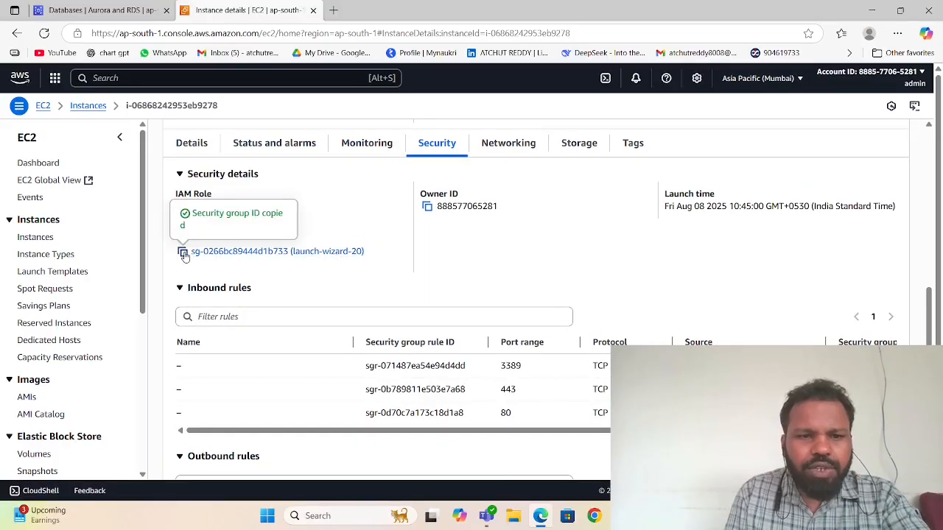
pyautogui.scroll(1, 184, 257)
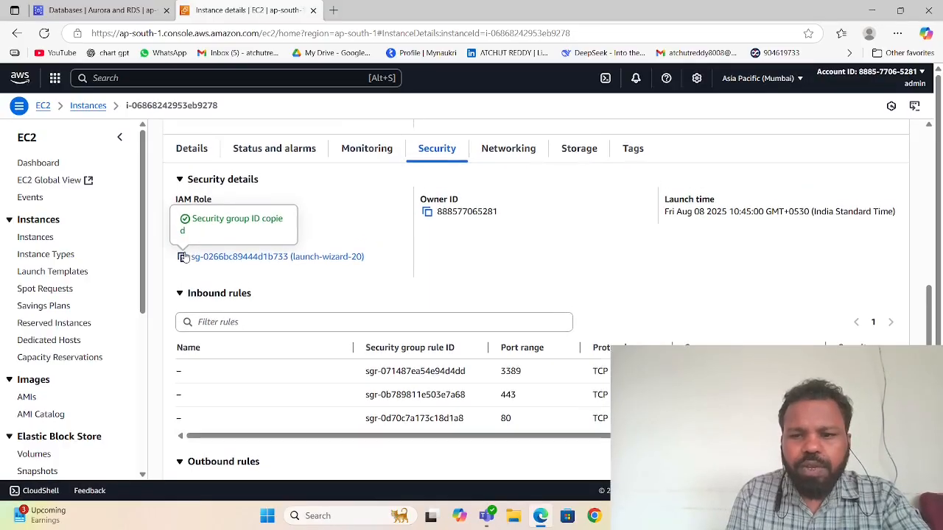
# Switch to the Aurora and RDS tab and open dbmysql-instance-1's Connectivity & security details.
pyautogui.scroll(10, 185, 255)
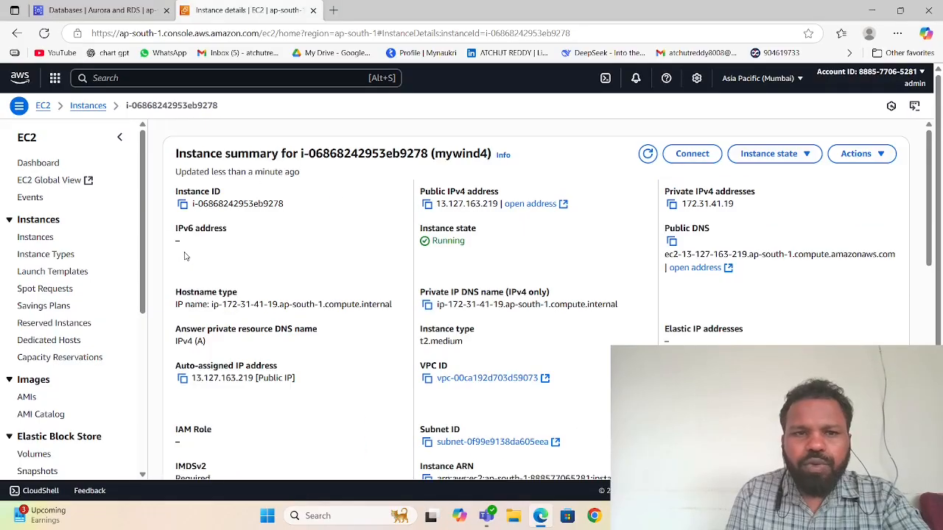
pyautogui.click(38, 4)
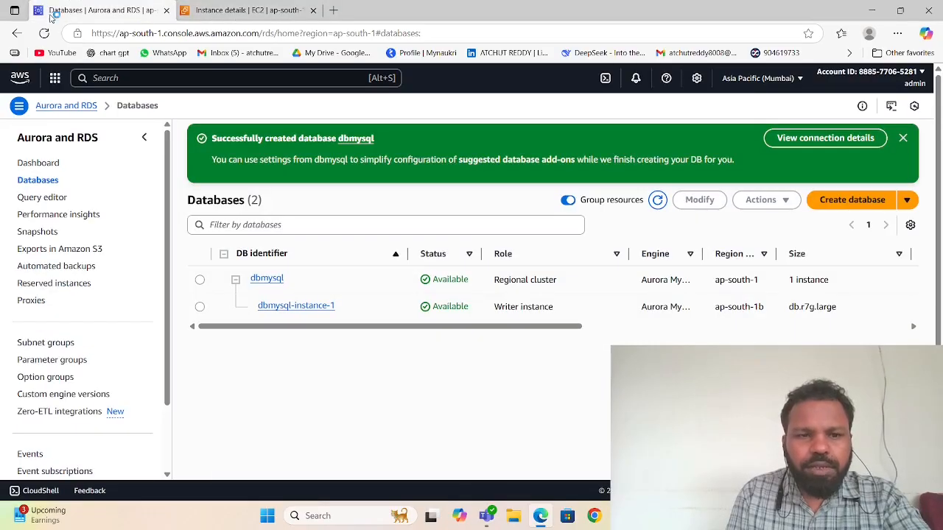
pyautogui.click(276, 306)
pyautogui.scroll(-8, 442, 284)
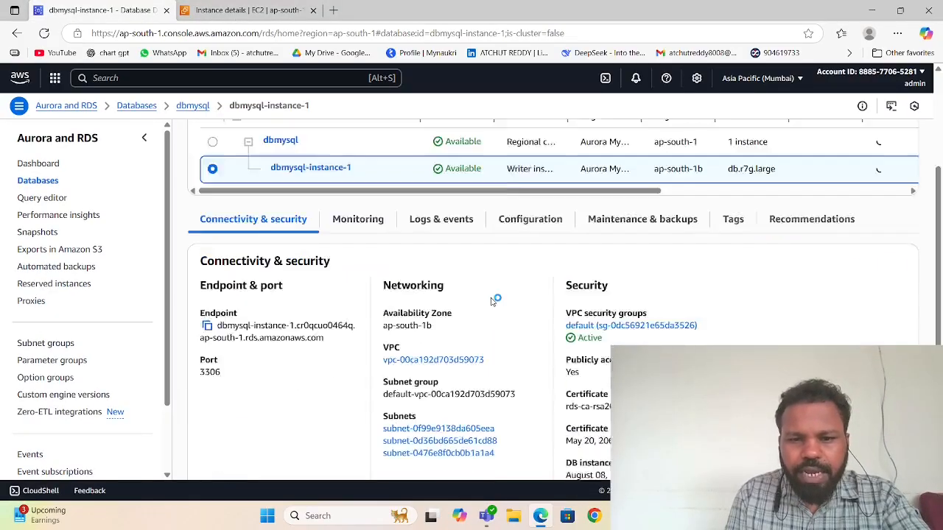
pyautogui.scroll(10, 492, 302)
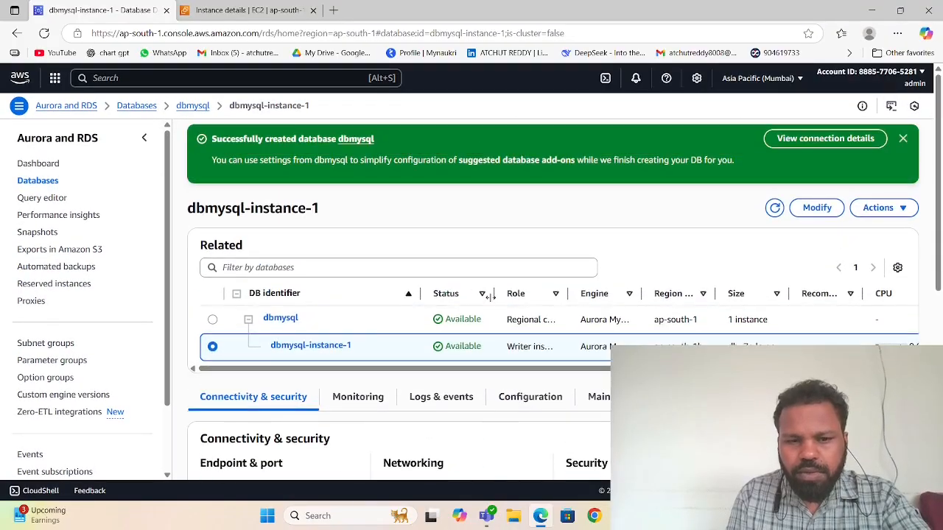
pyautogui.click(325, 347)
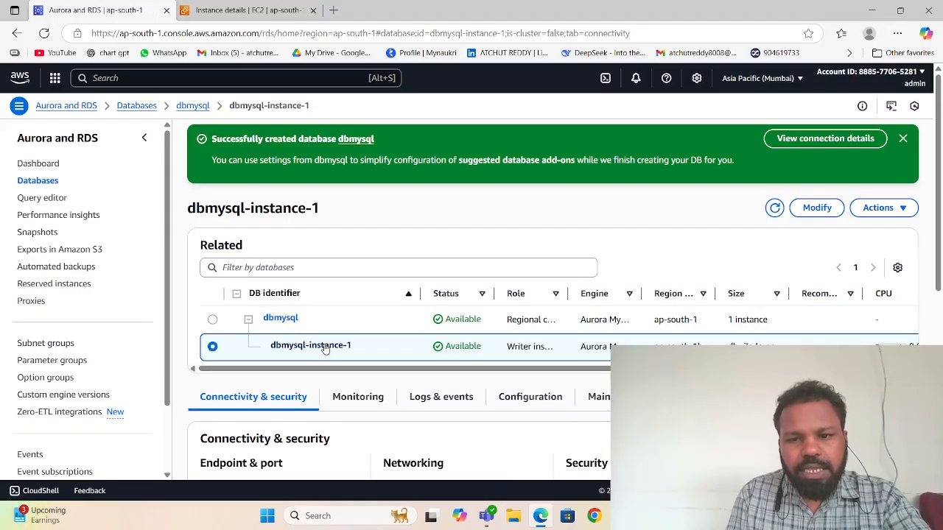
pyautogui.doubleClick(324, 346)
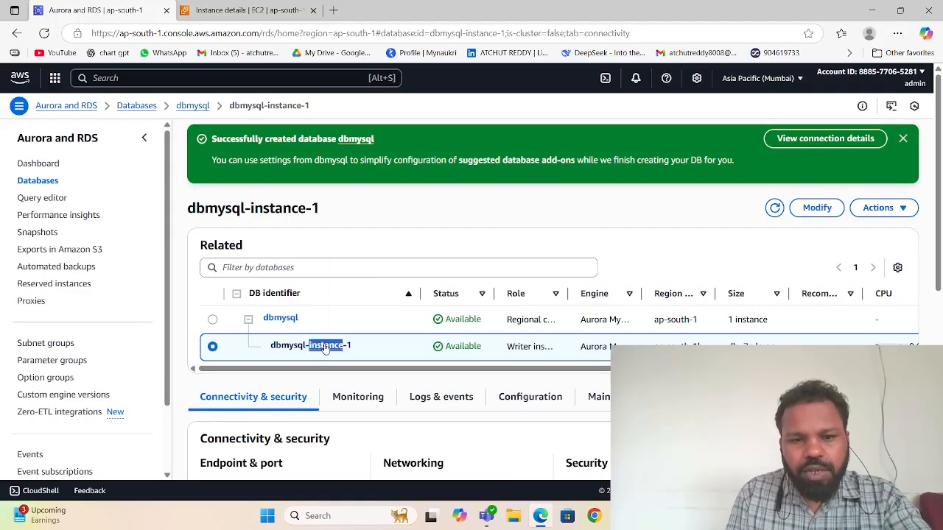
pyautogui.click(276, 339)
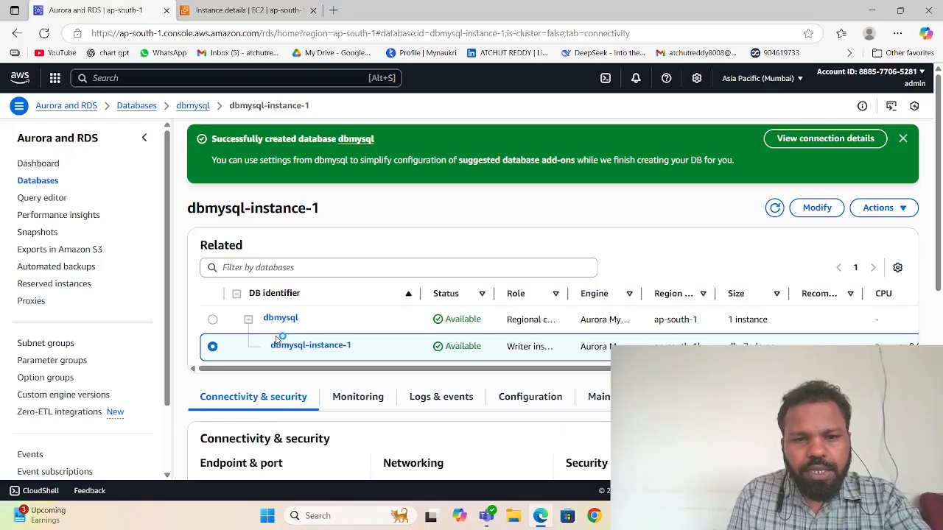
# Review the endpoint, port 3306 and security group, then switch to the remote desktop session.
pyautogui.scroll(-5, 280, 324)
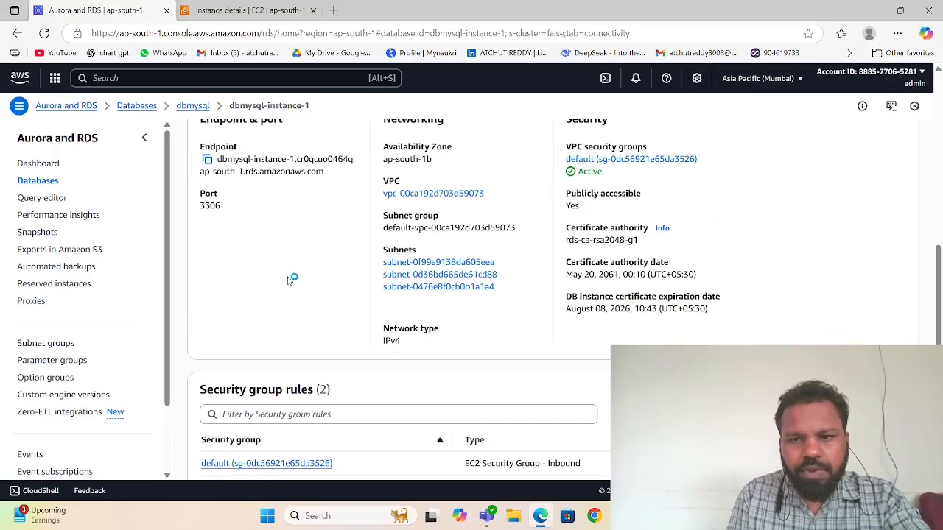
pyautogui.scroll(-1, 289, 281)
pyautogui.scroll(1, 289, 281)
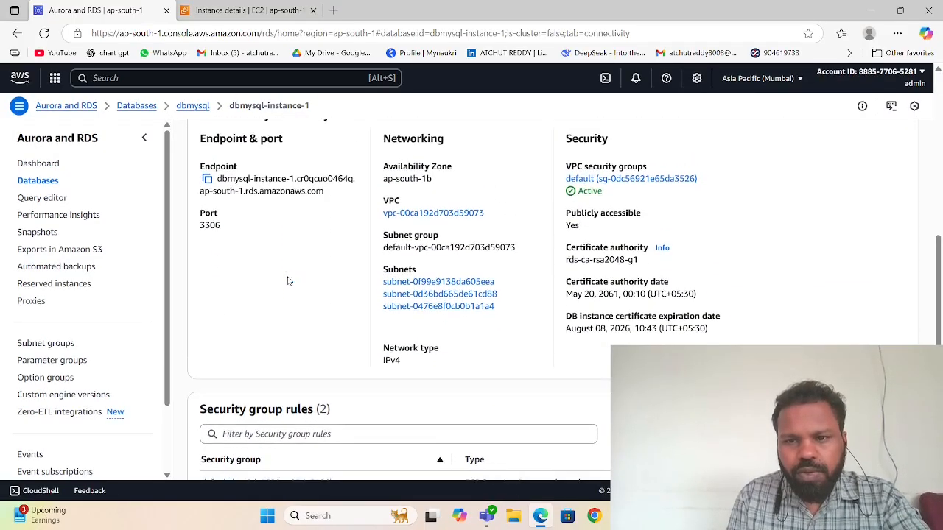
pyautogui.scroll(-1, 288, 280)
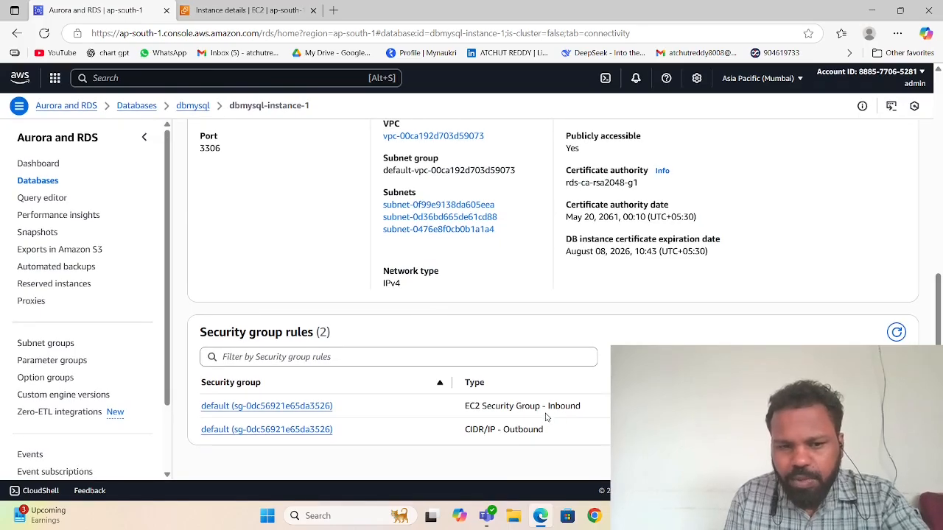
pyautogui.scroll(6, 545, 418)
pyautogui.scroll(-1, 546, 418)
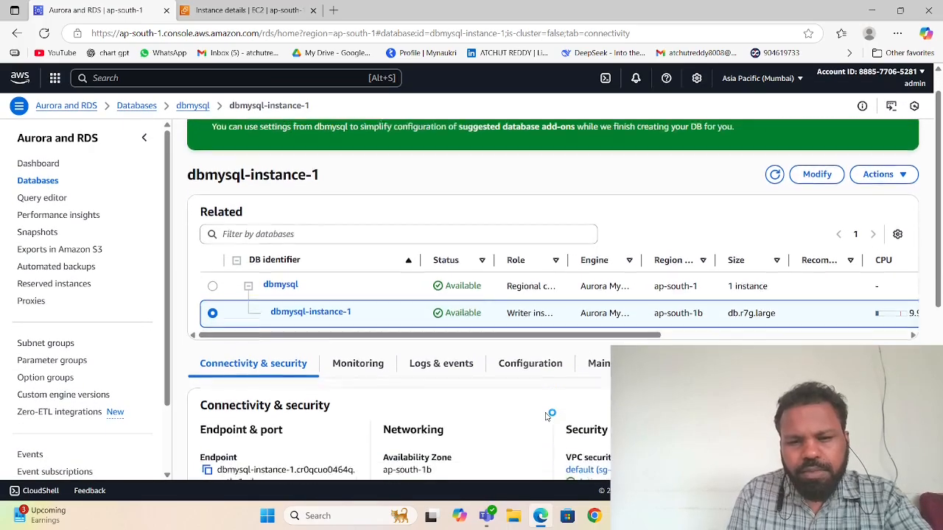
pyautogui.hscroll(-5, 546, 416)
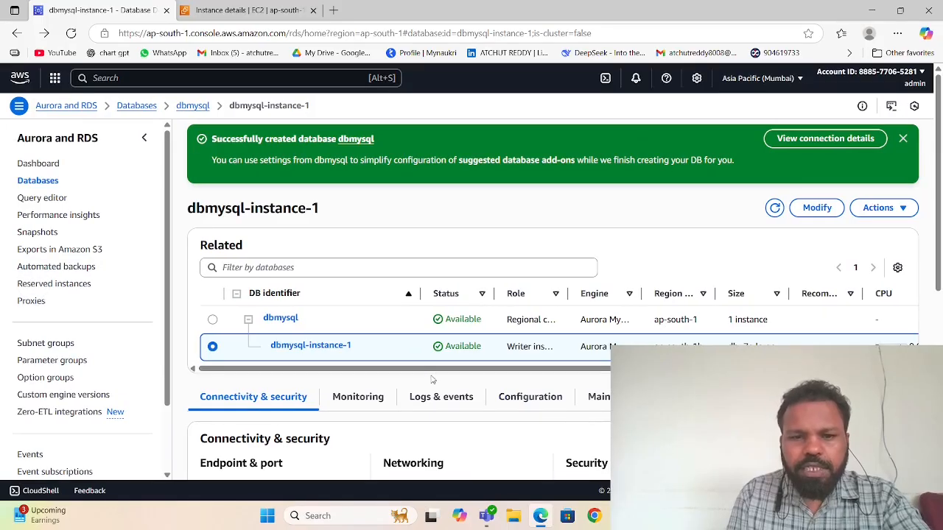
pyautogui.click(315, 346)
pyautogui.scroll(-3, 315, 347)
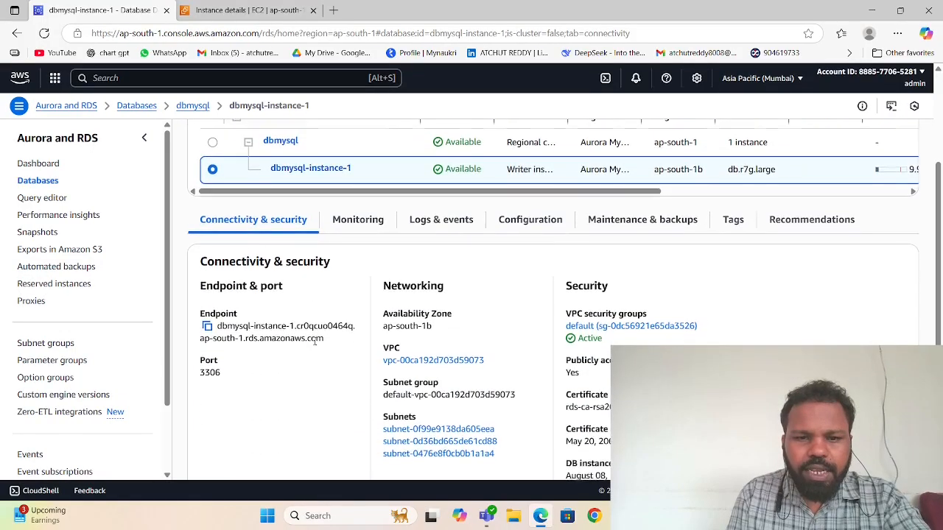
pyautogui.scroll(1, 315, 345)
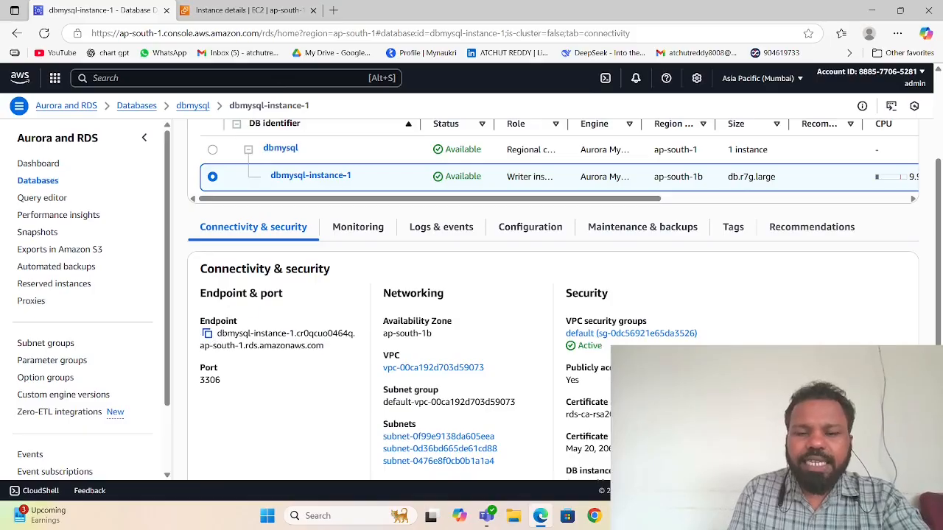
pyautogui.click(675, 515)
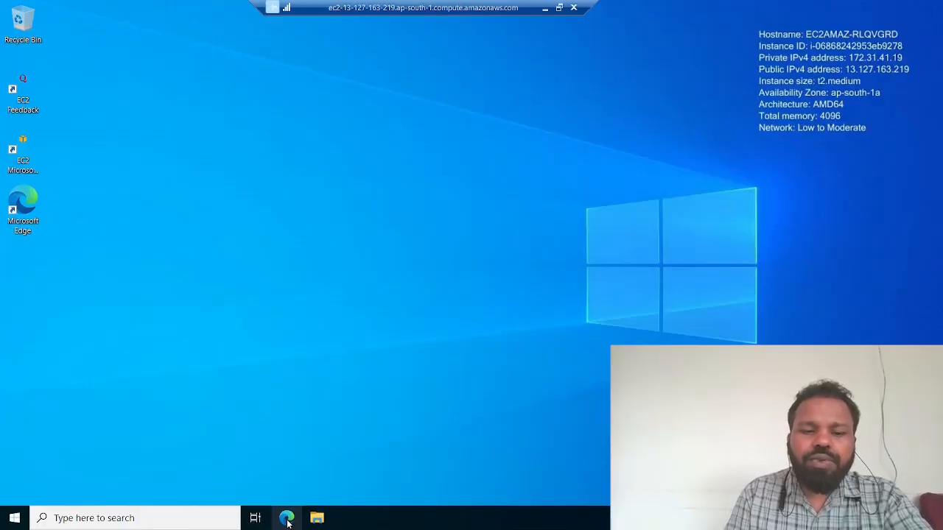
# Launch Edge on the server and finish first-run setup without signing in or importing Google data.
pyautogui.click(286, 519)
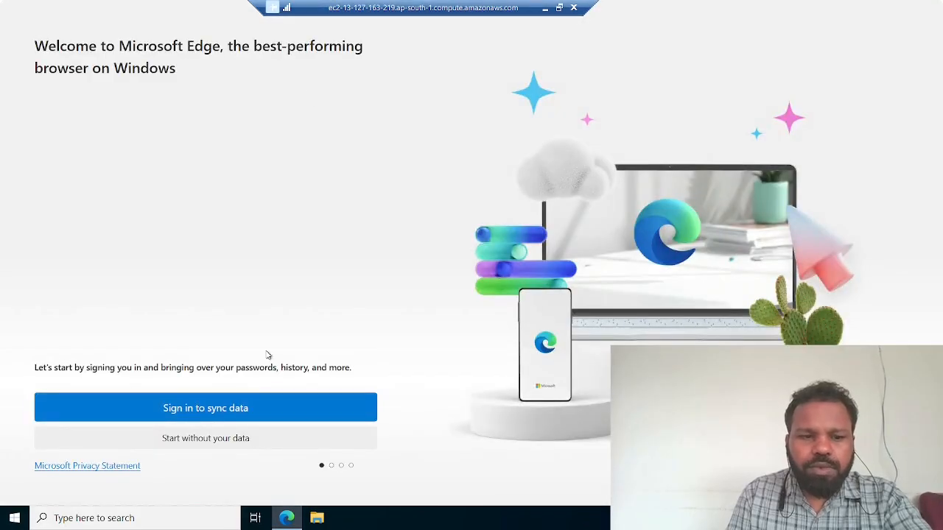
pyautogui.click(224, 441)
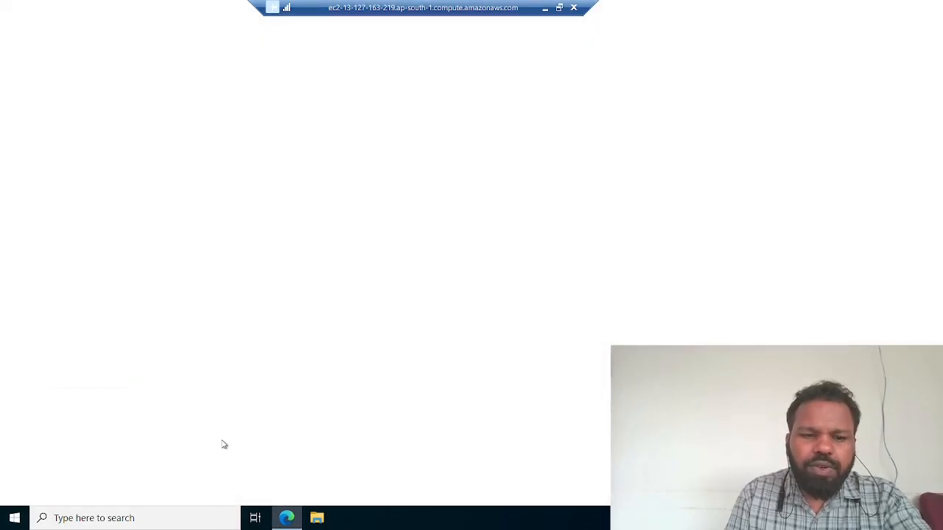
pyautogui.click(122, 442)
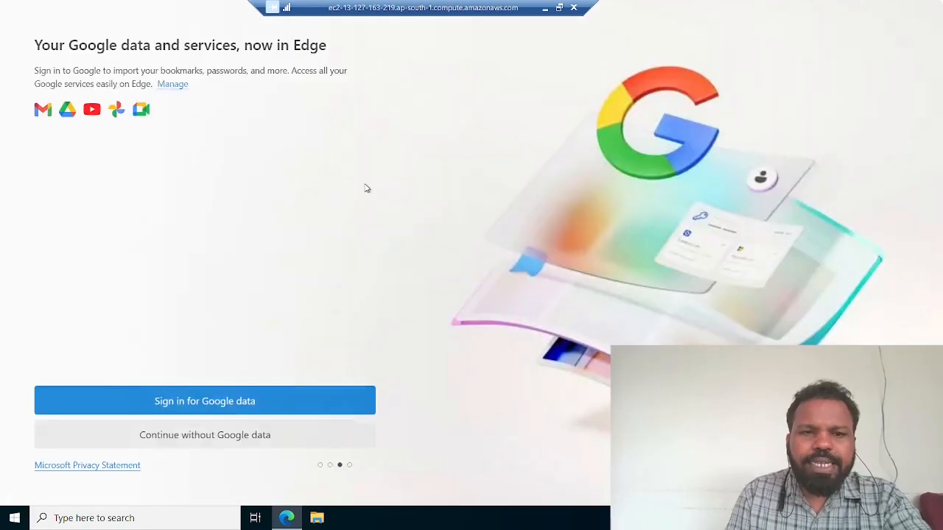
pyautogui.click(195, 448)
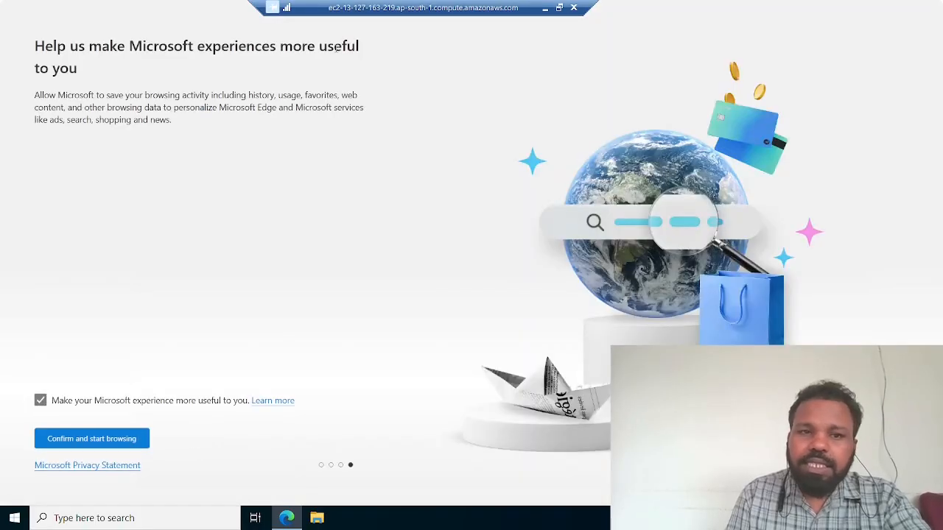
pyautogui.click(97, 440)
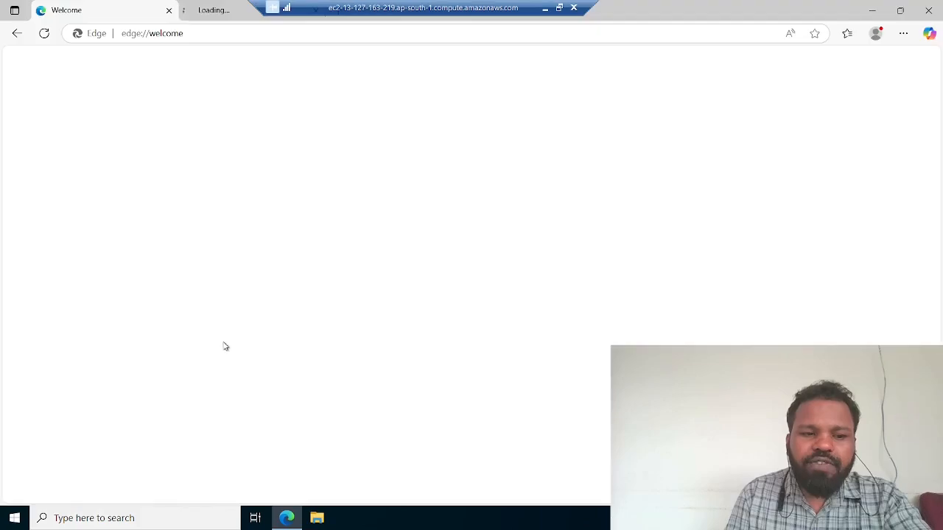
pyautogui.click(221, 15)
pyautogui.click(217, 34)
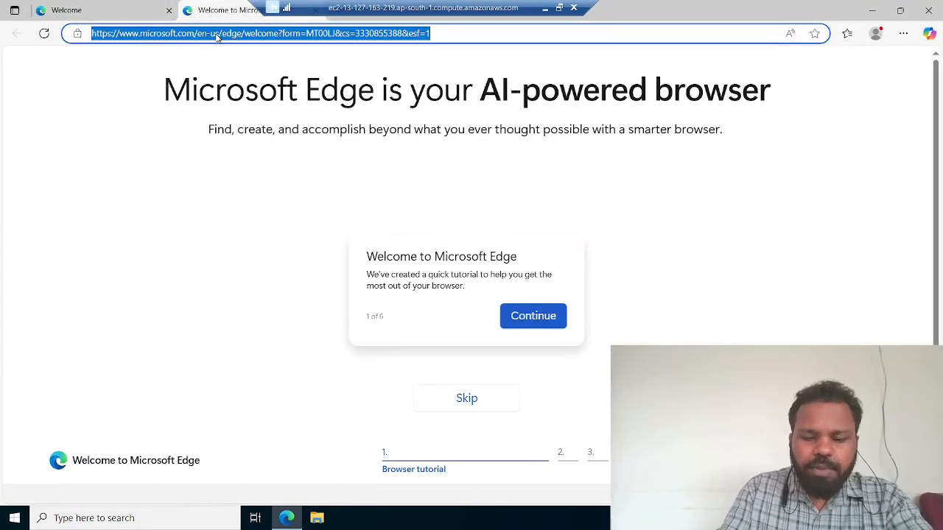
# Search 'mysql work' and download the mysql-workbench-community-8.0.43-winx64.msi installer, skipping the Oracle login.
pyautogui.write('mysql ')
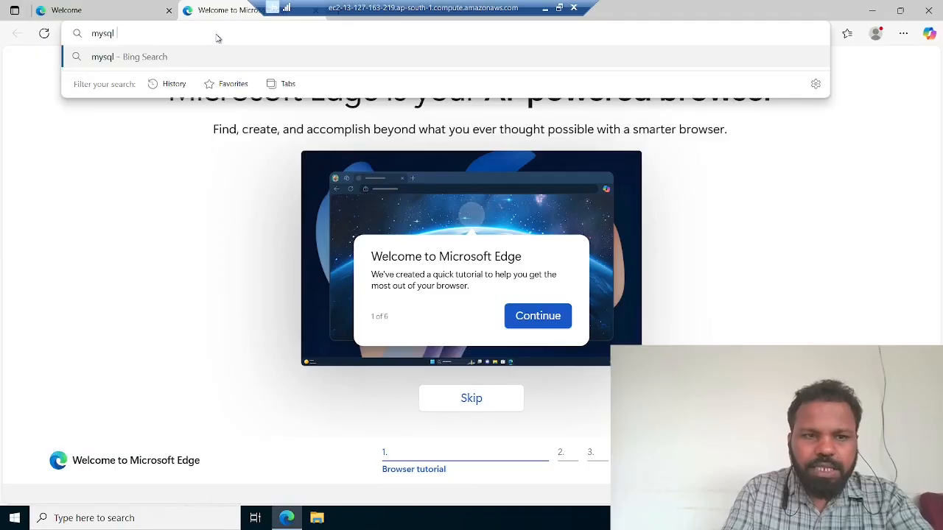
pyautogui.write('work')
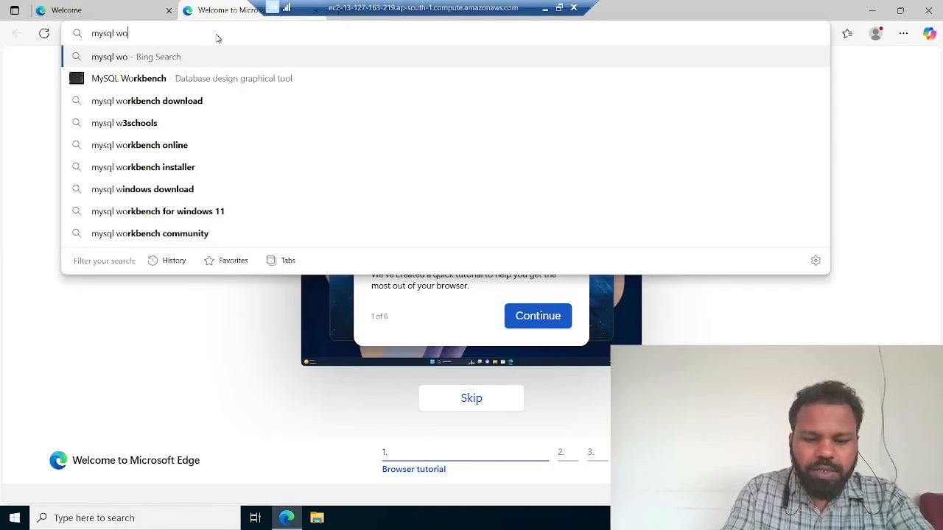
pyautogui.click(188, 103)
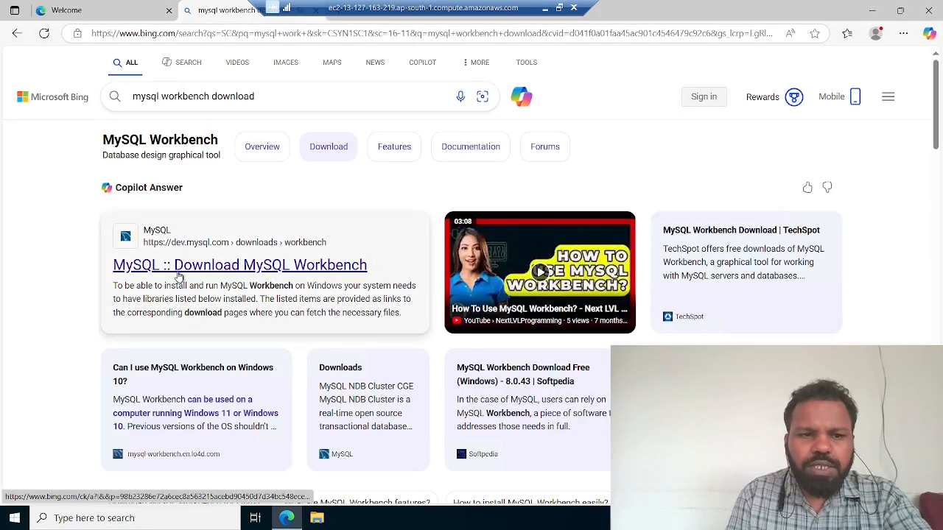
pyautogui.click(179, 274)
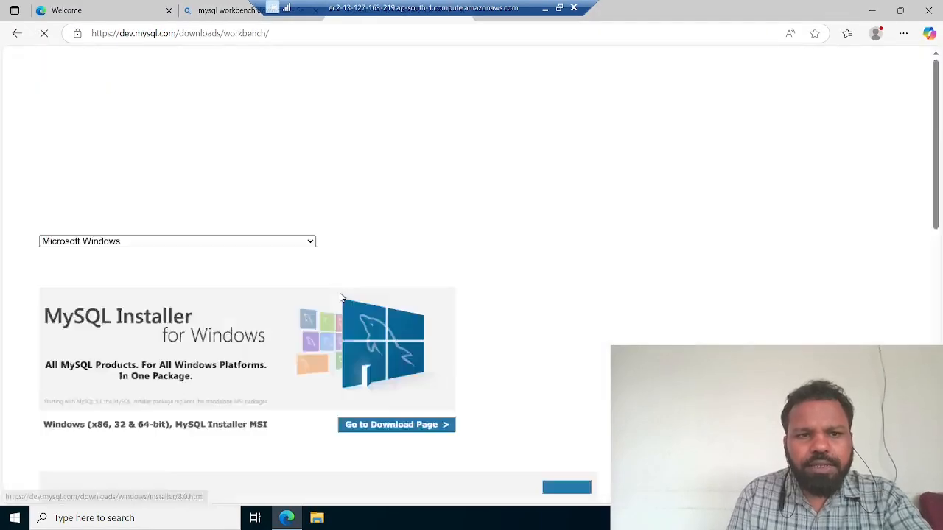
pyautogui.scroll(-3, 354, 291)
pyautogui.click(541, 320)
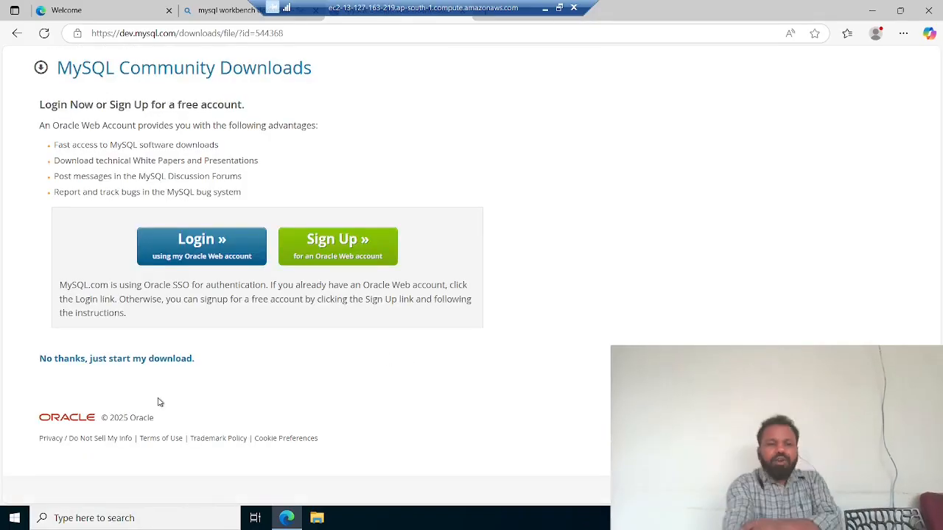
pyautogui.click(124, 360)
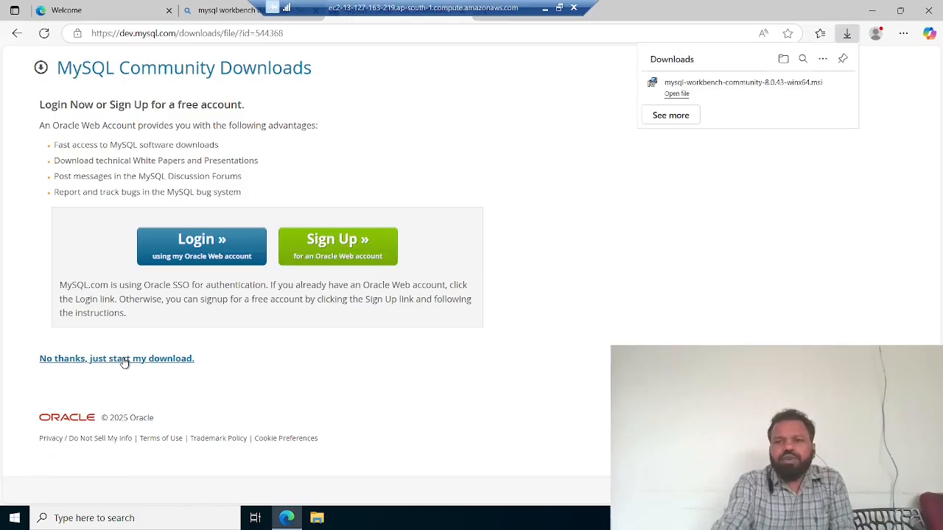
# Run the Workbench MSI with the default folder and Complete setup type, then minimise the remote session.
pyautogui.click(676, 93)
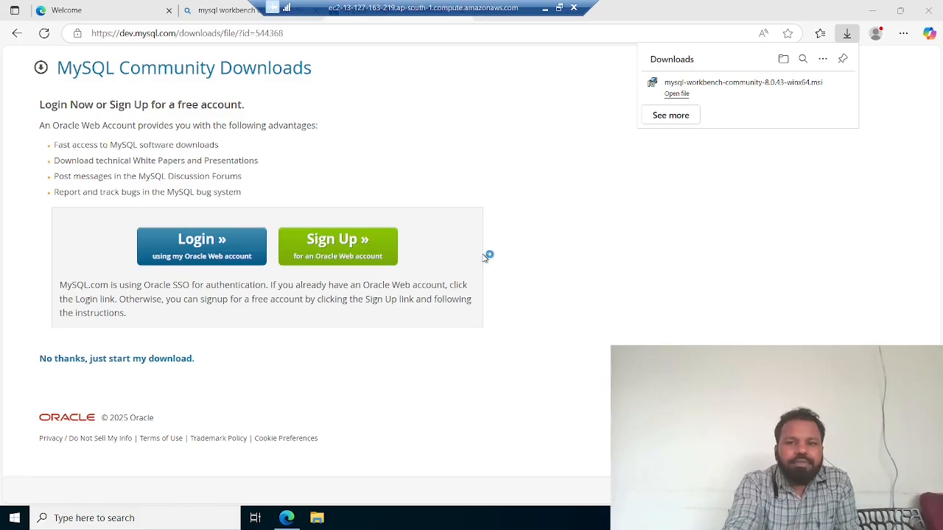
pyautogui.click(527, 357)
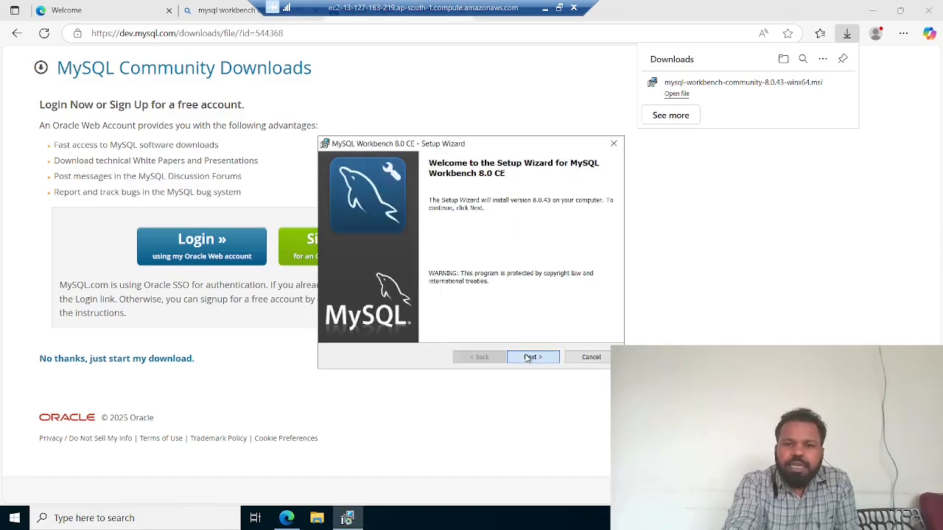
pyautogui.click(527, 358)
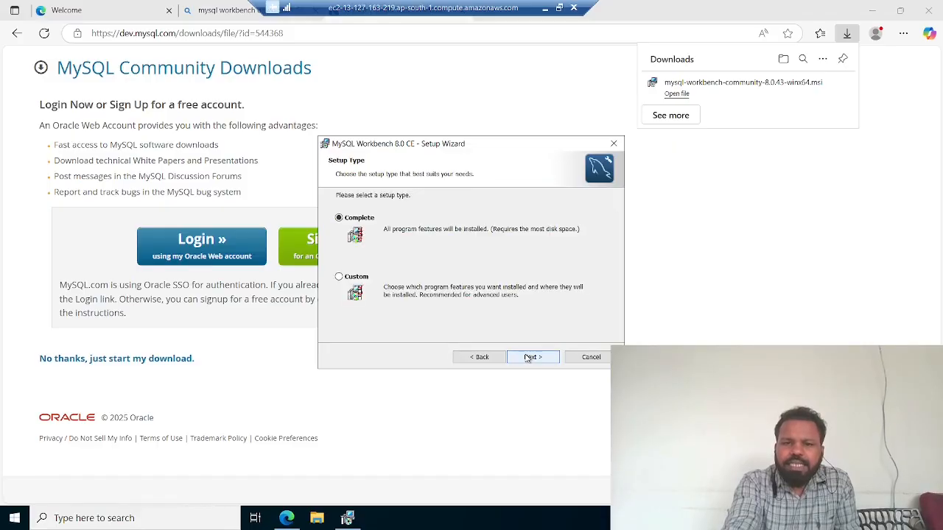
pyautogui.click(527, 357)
pyautogui.click(527, 357)
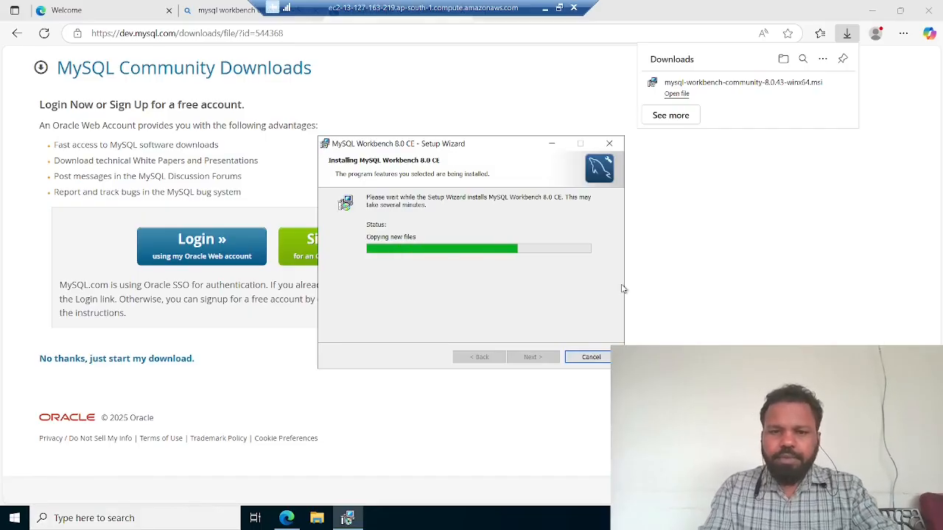
pyautogui.click(545, 7)
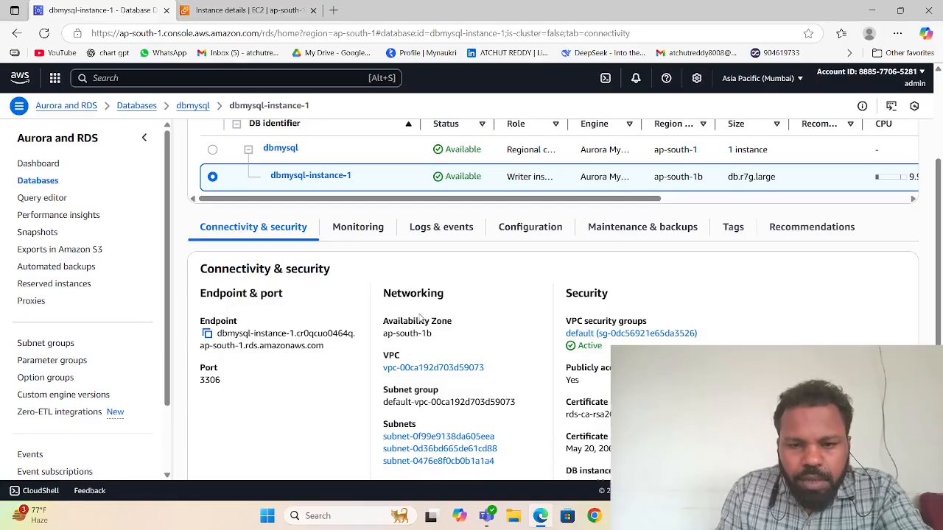
# Open dbmysql-instance-1 from the RDS Databases list and review its security group rules.
pyautogui.scroll(1, 419, 316)
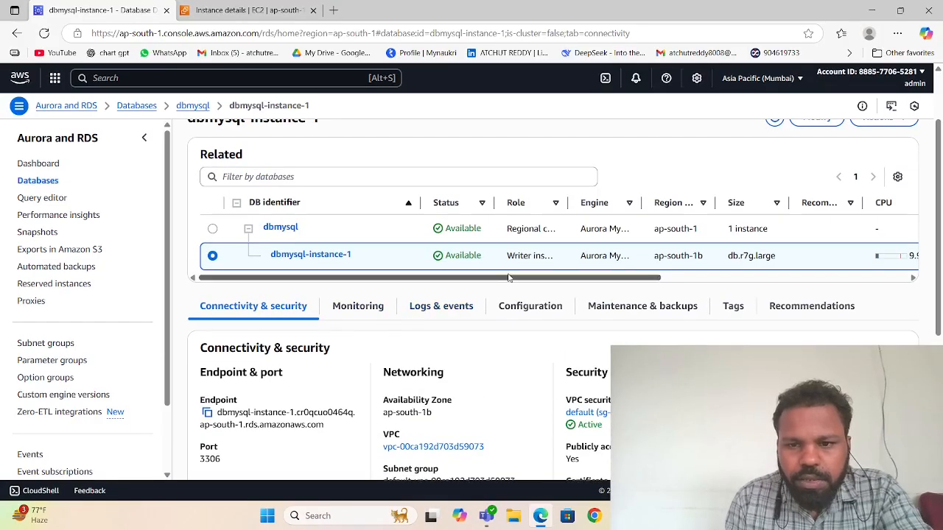
pyautogui.doubleClick(324, 254)
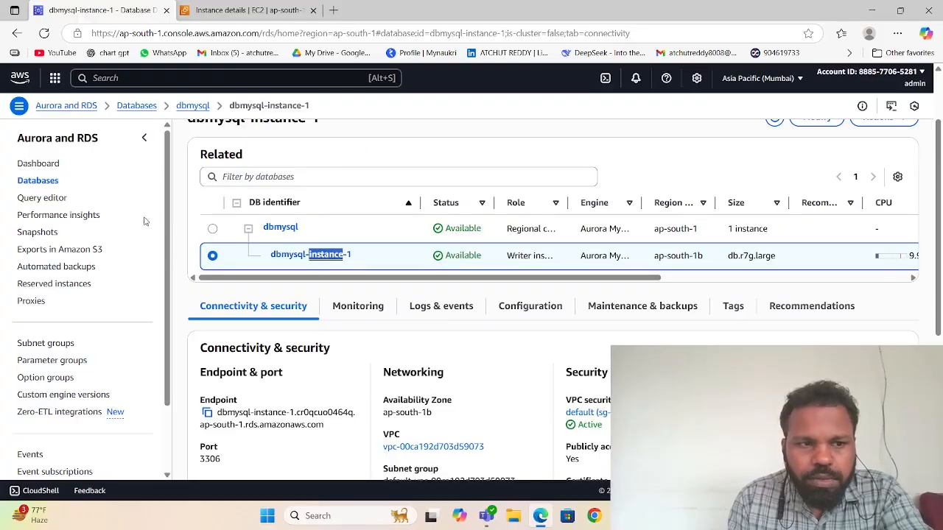
pyautogui.click(38, 181)
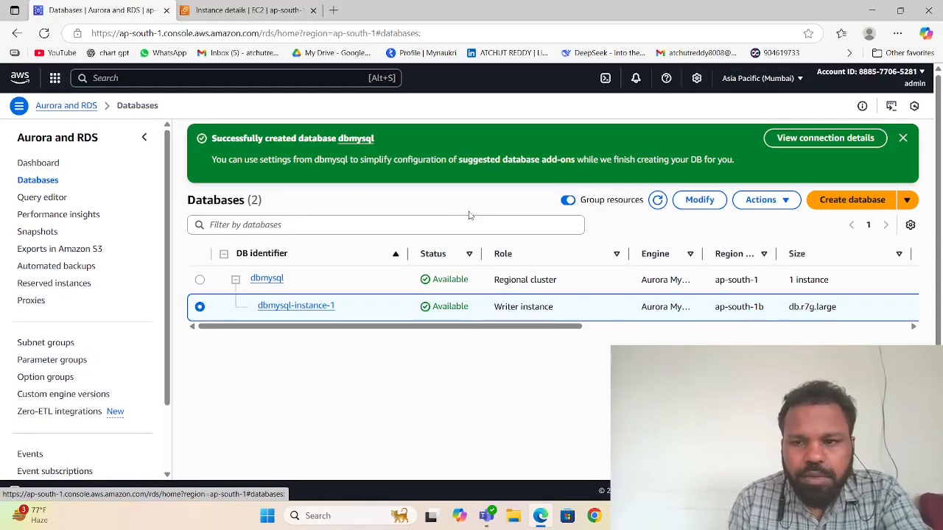
pyautogui.click(287, 312)
pyautogui.scroll(-5, 451, 321)
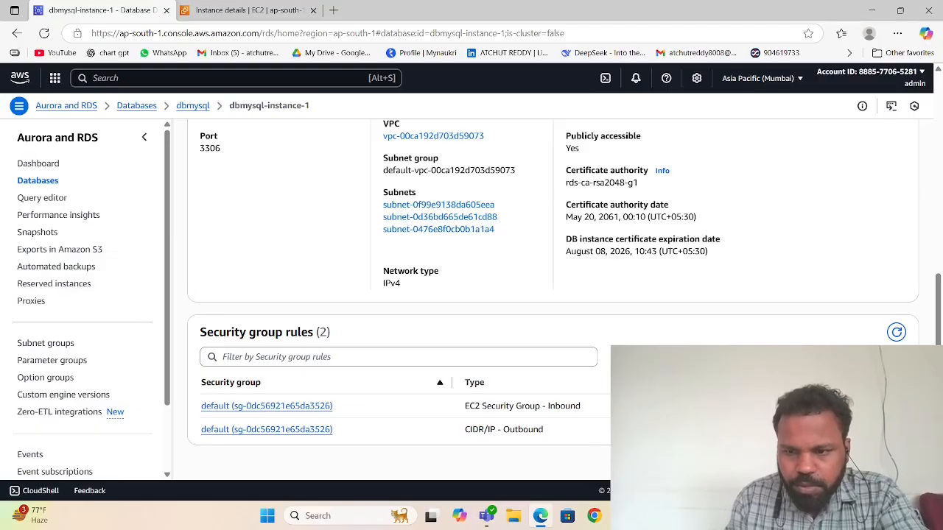
pyautogui.click(898, 357)
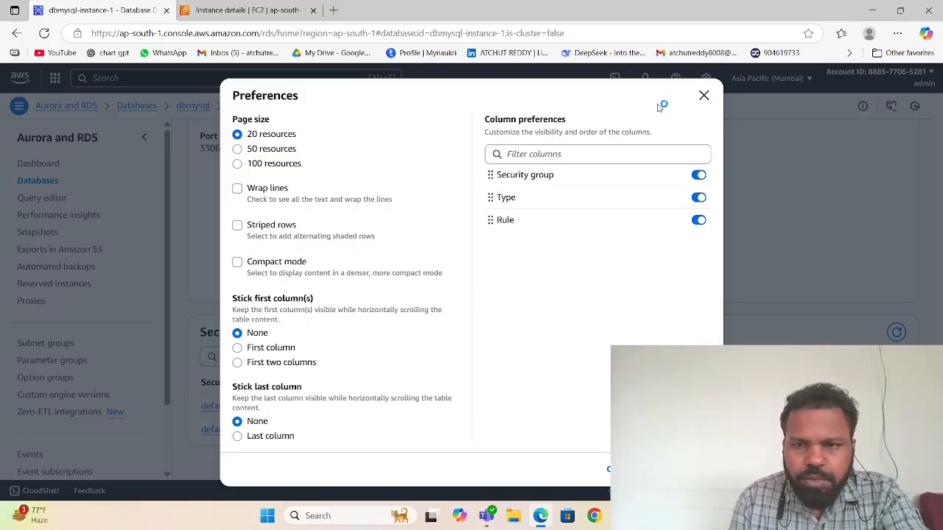
pyautogui.click(703, 96)
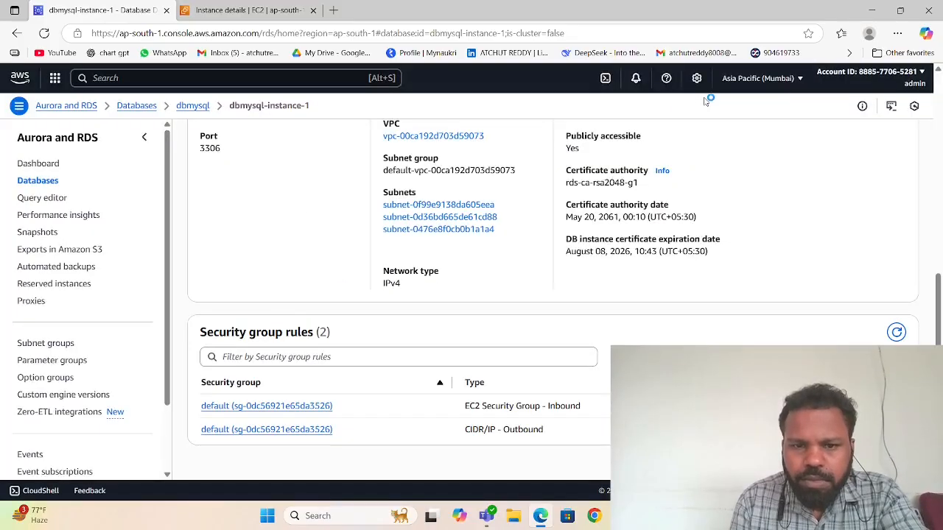
# Open the dbmysql cluster and review its writer and reader endpoints on port 3306.
pyautogui.scroll(-1, 433, 366)
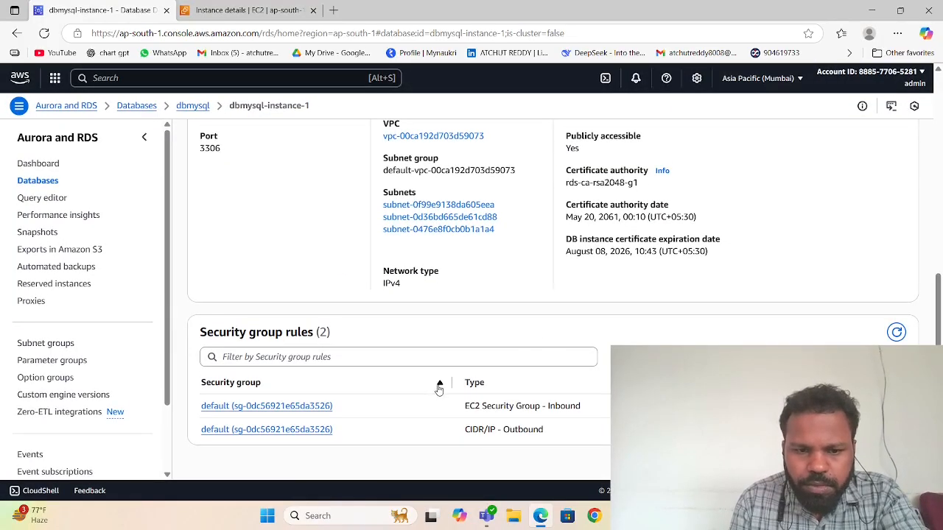
pyautogui.scroll(5, 407, 396)
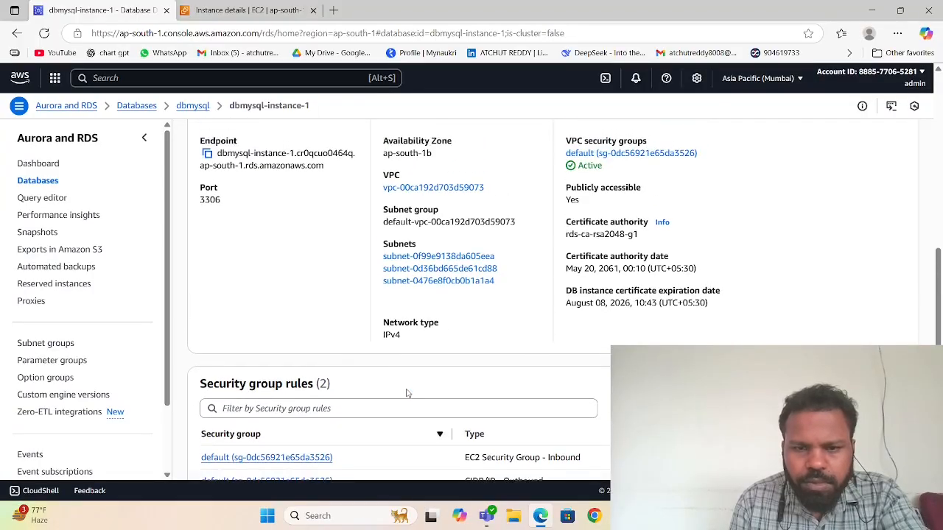
pyautogui.scroll(2, 409, 392)
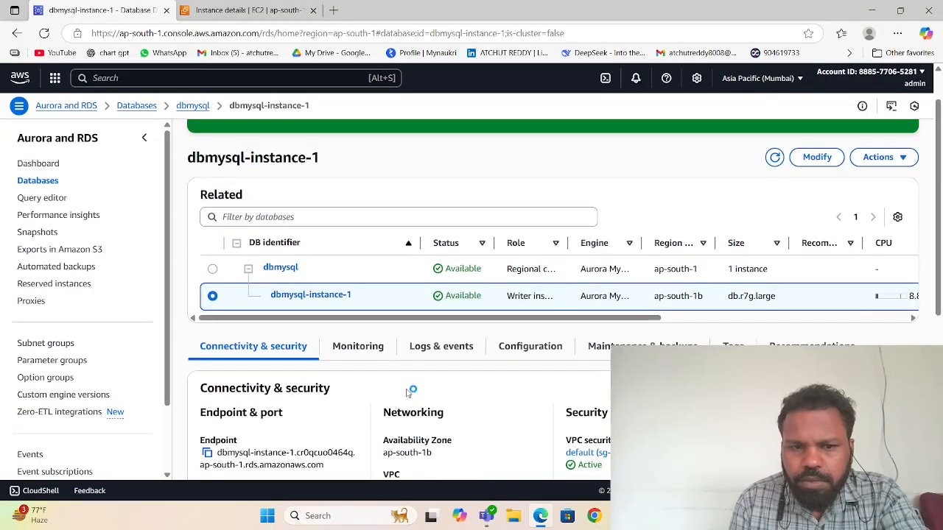
pyautogui.click(280, 268)
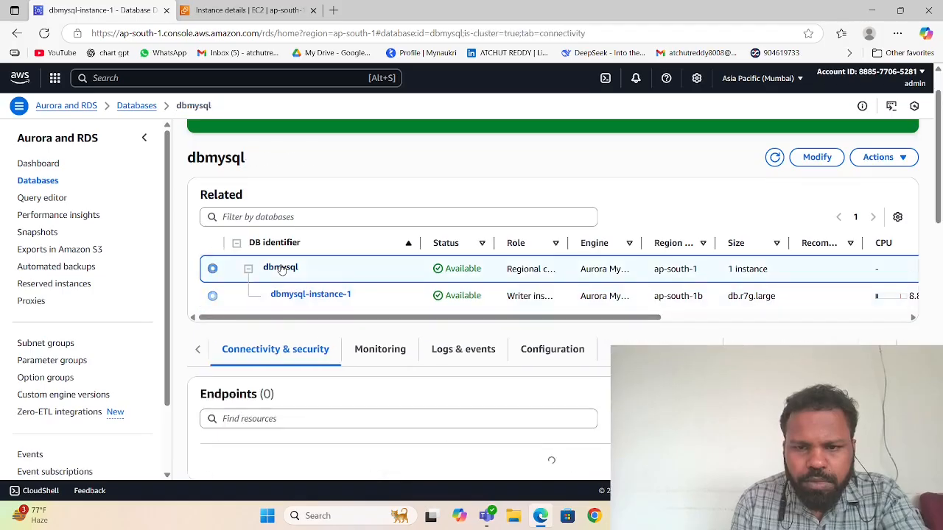
pyautogui.scroll(-3, 439, 348)
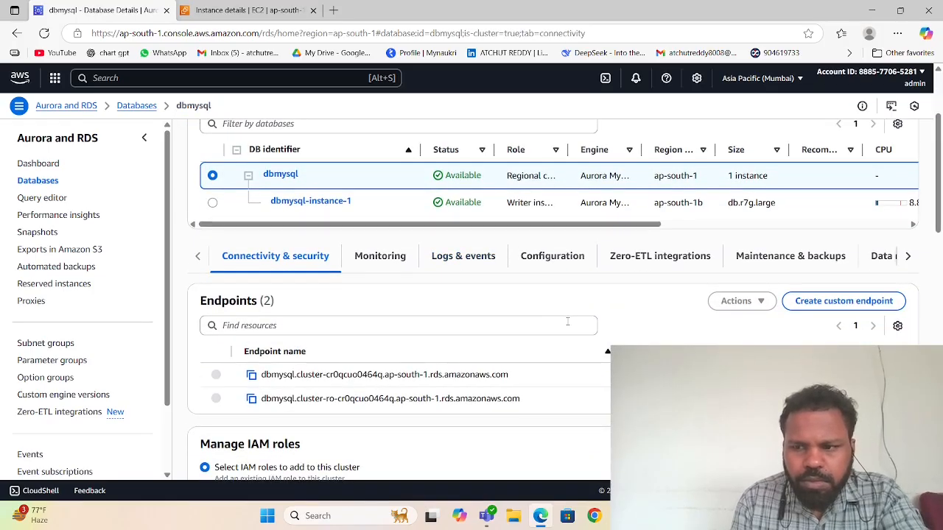
pyautogui.scroll(-3, 515, 335)
pyautogui.scroll(-5, 568, 324)
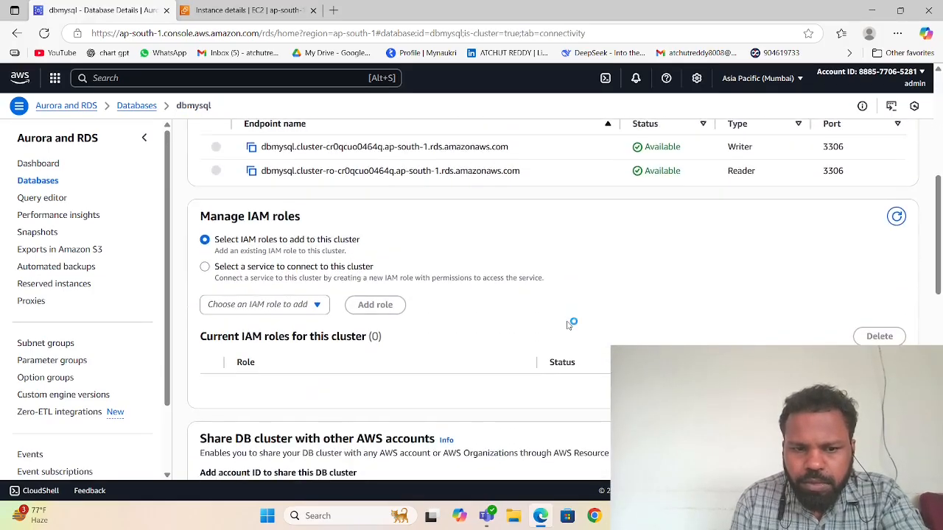
pyautogui.scroll(-5, 567, 325)
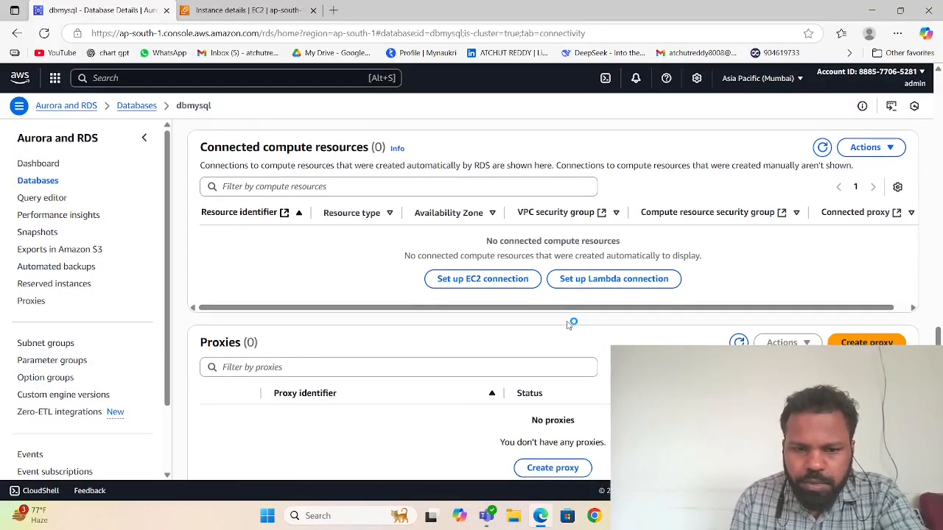
pyautogui.scroll(-1, 568, 325)
pyautogui.scroll(10, 568, 325)
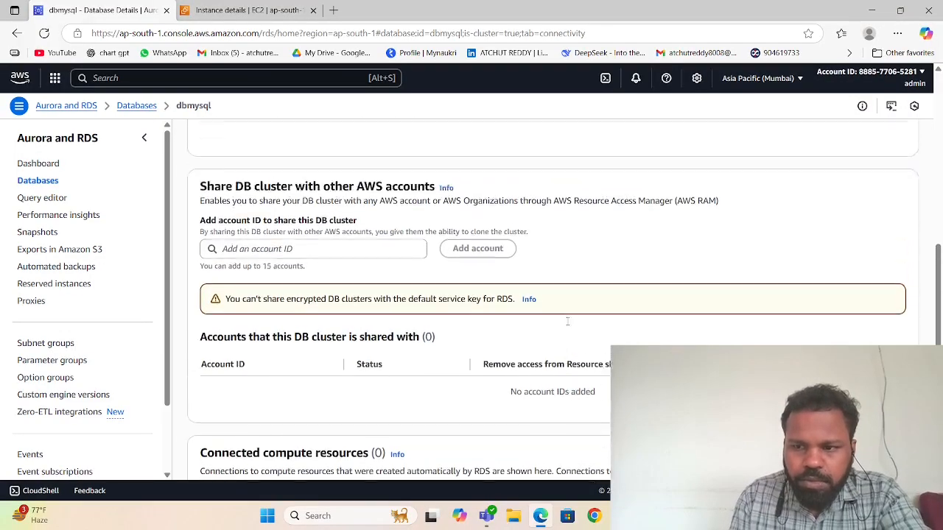
pyautogui.scroll(4, 568, 325)
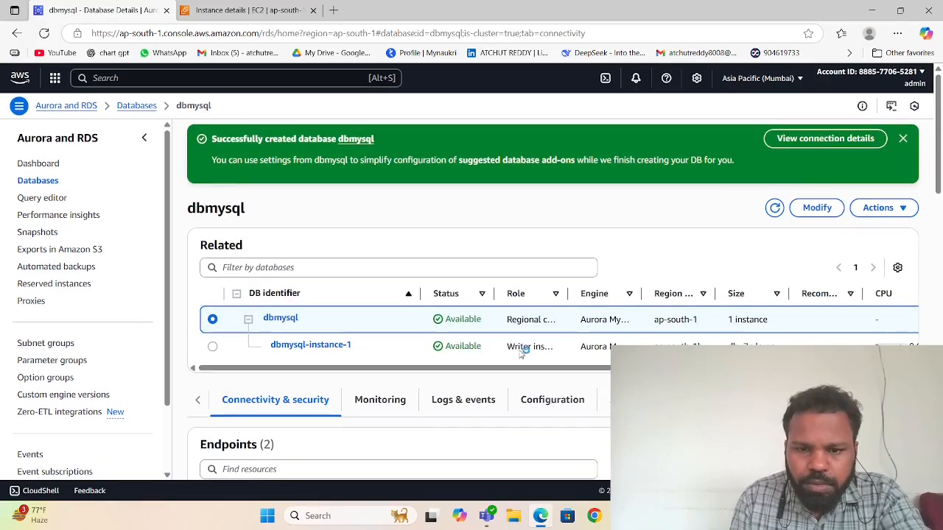
pyautogui.scroll(-1, 341, 398)
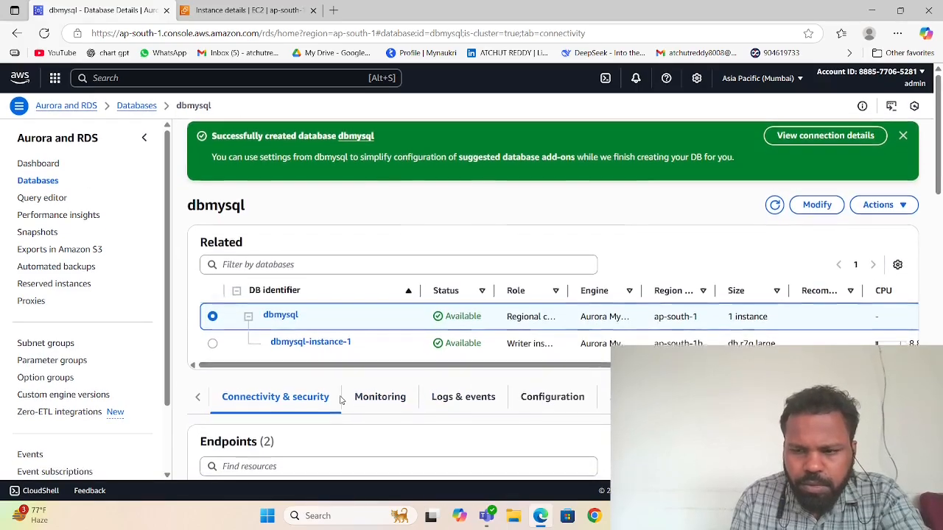
pyautogui.scroll(1, 341, 399)
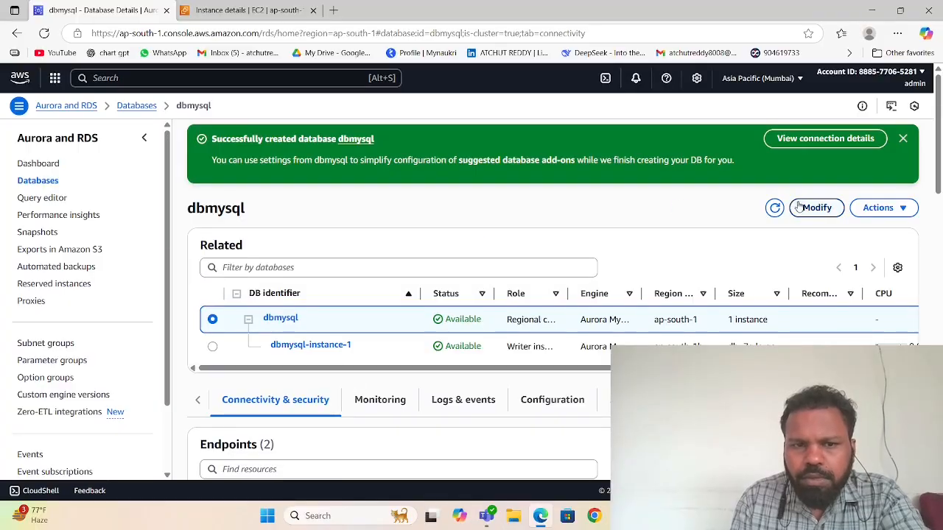
# Open the dbmysql Modify page, back out to RDS, and recheck the cluster's Endpoints list.
pyautogui.click(818, 207)
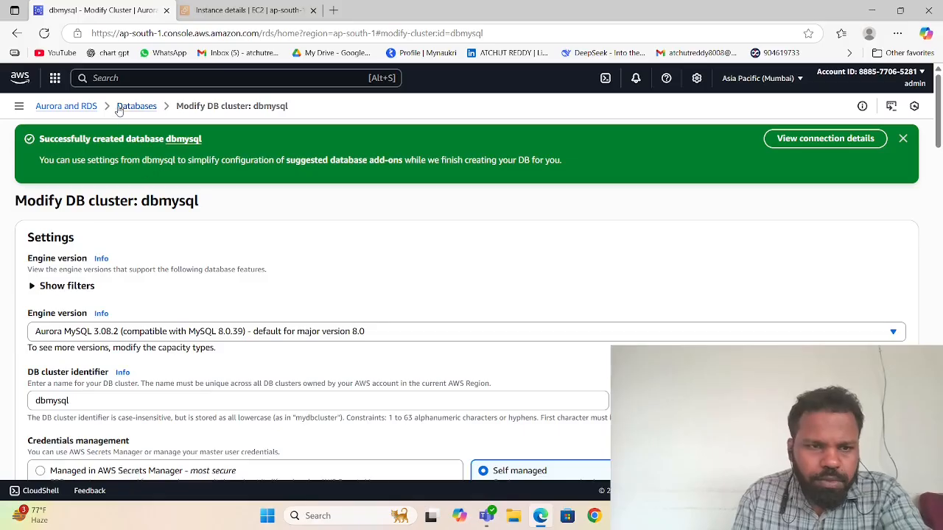
pyautogui.click(86, 107)
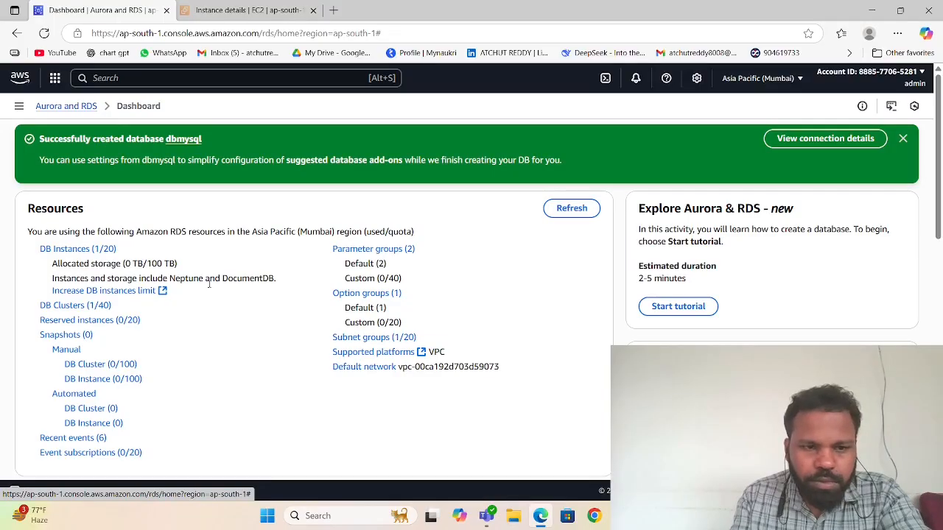
pyautogui.scroll(-3, 209, 284)
pyautogui.scroll(-2, 209, 287)
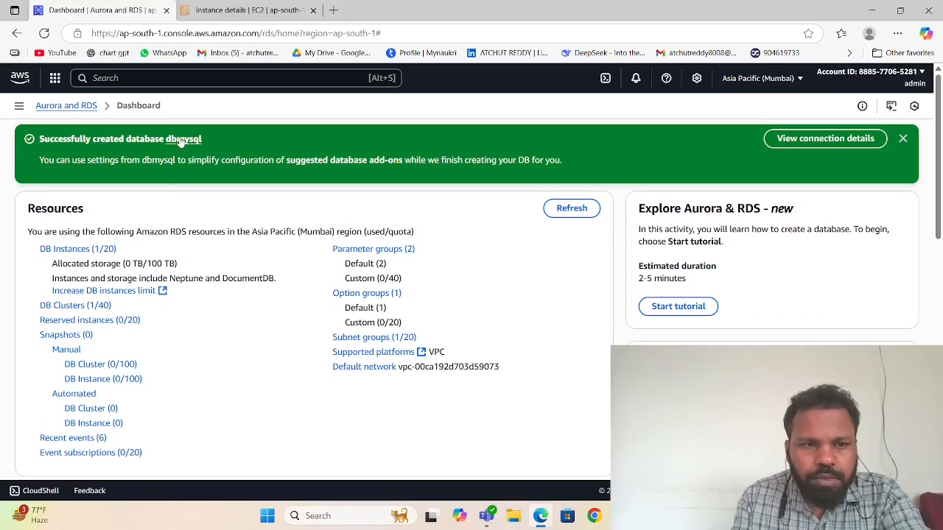
pyautogui.click(182, 140)
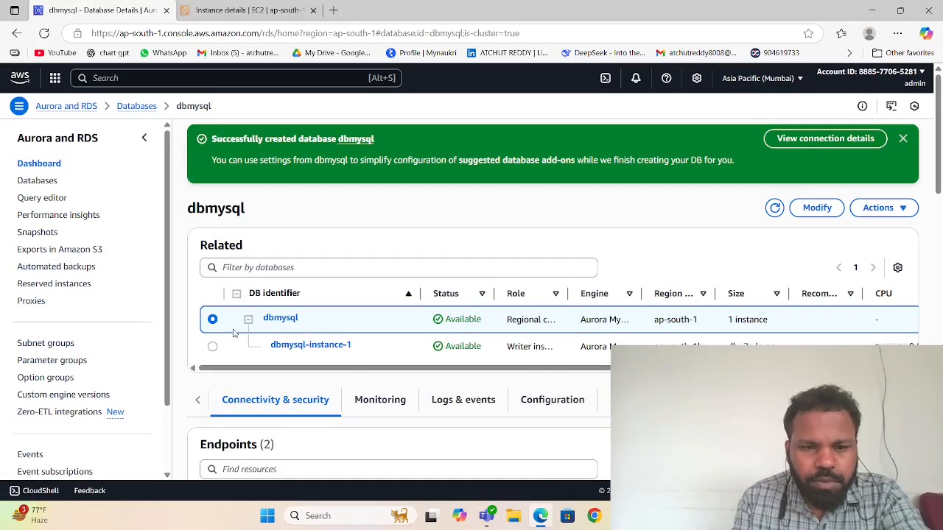
pyautogui.scroll(-3, 233, 333)
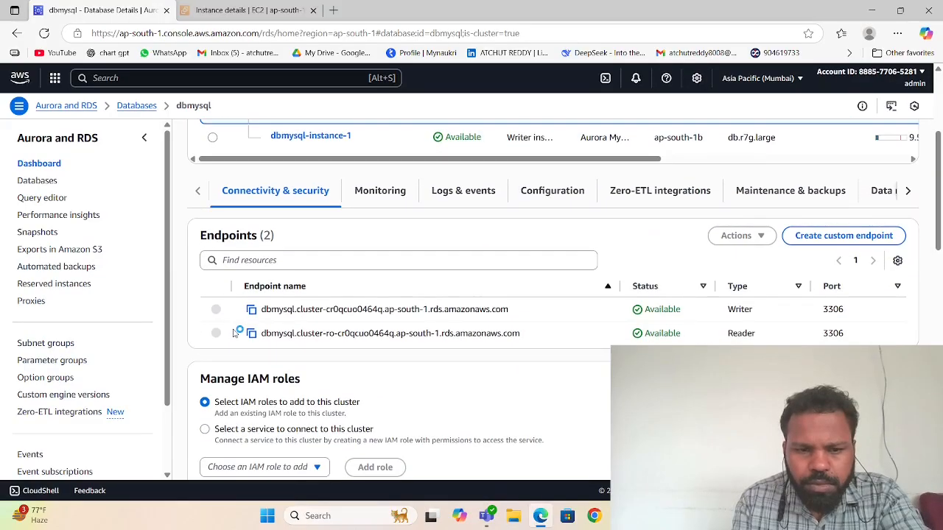
pyautogui.scroll(-1, 232, 333)
pyautogui.scroll(3, 232, 333)
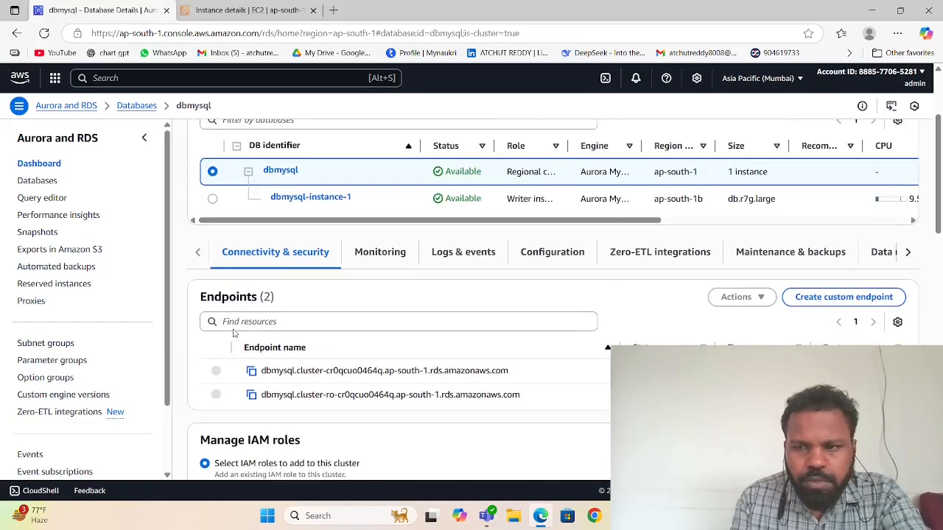
pyautogui.scroll(1, 233, 333)
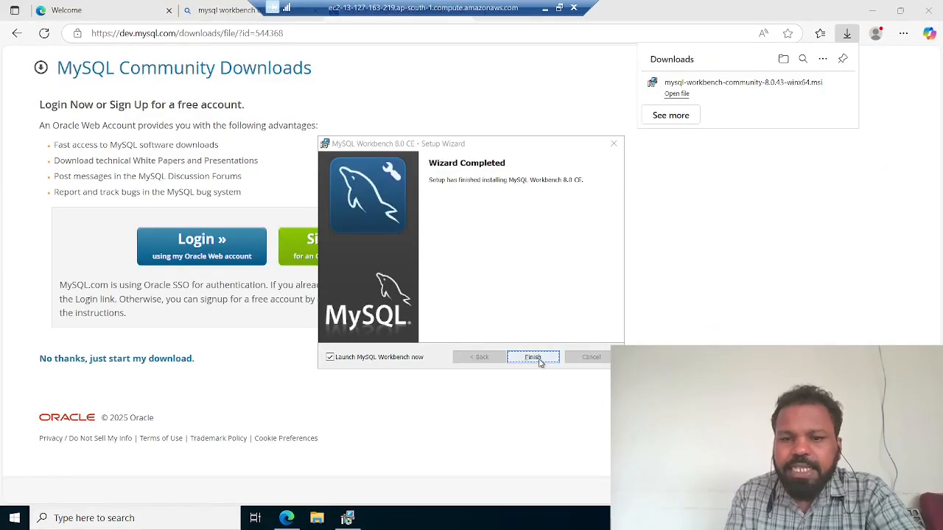
# Finish the Setup Wizard so MySQL Workbench launches on the remote server.
pyautogui.click(533, 357)
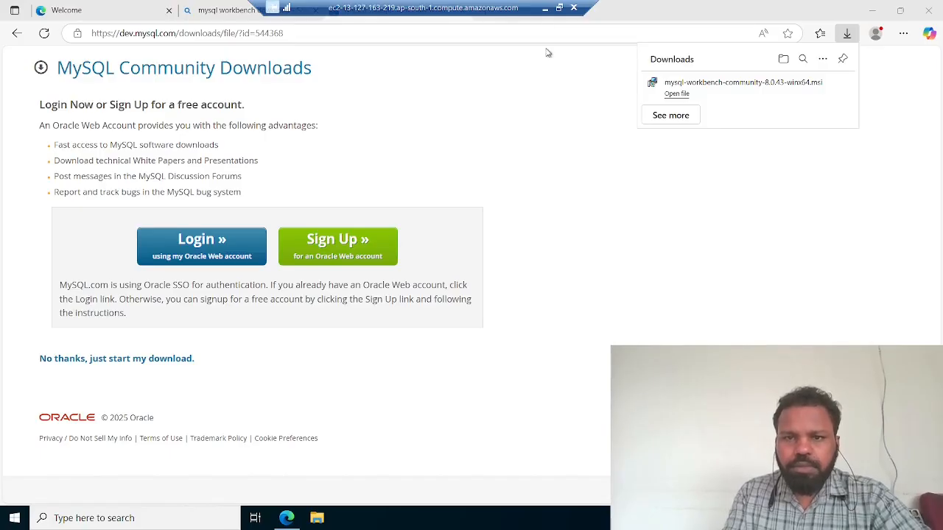
pyautogui.click(545, 8)
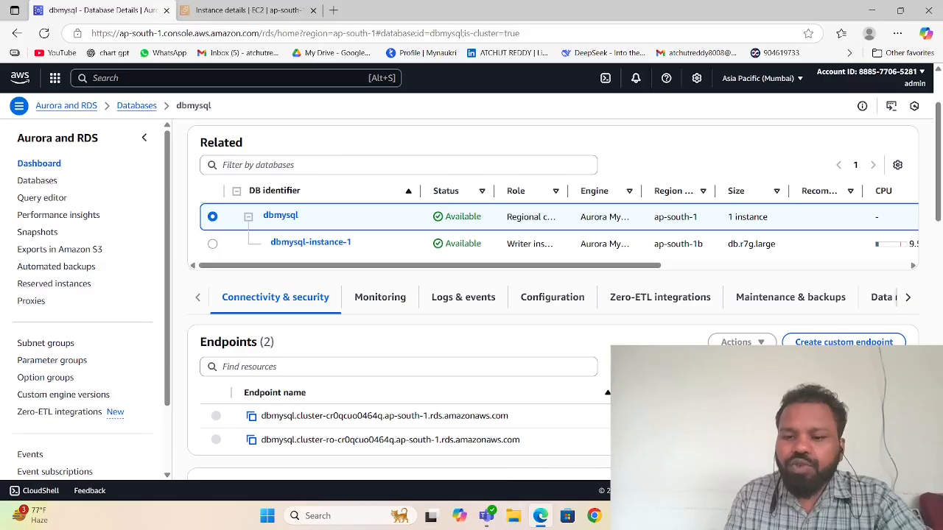
pyautogui.click(648, 515)
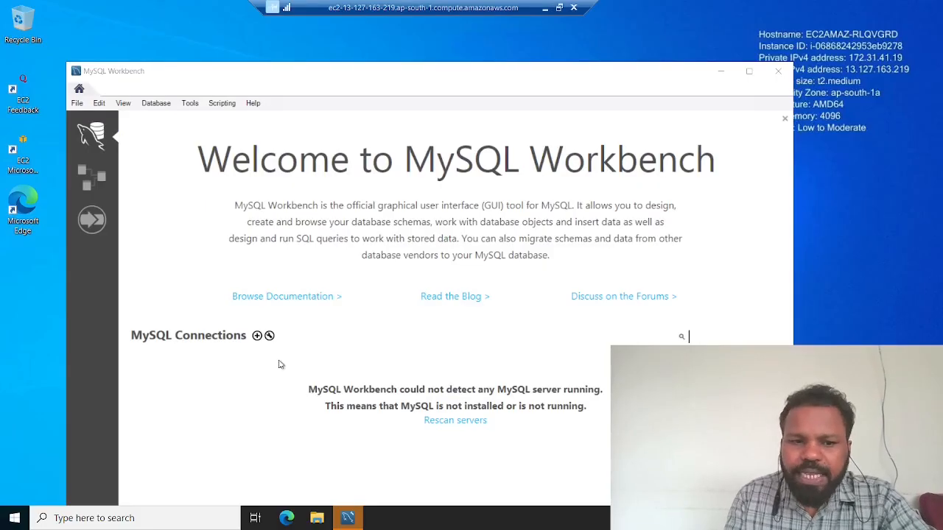
# Add a new MySQL connection named dbmysql and clear its default 127.0.0.1 hostname.
pyautogui.click(257, 335)
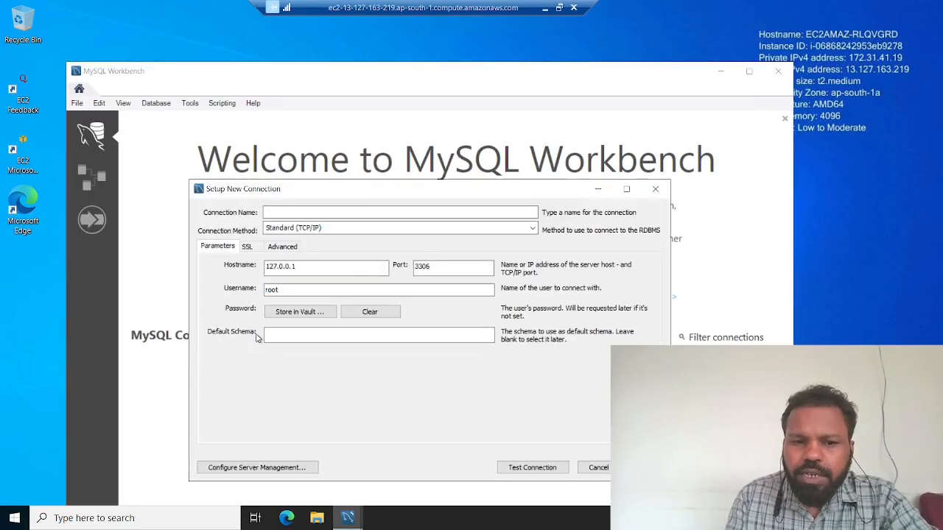
pyautogui.click(322, 213)
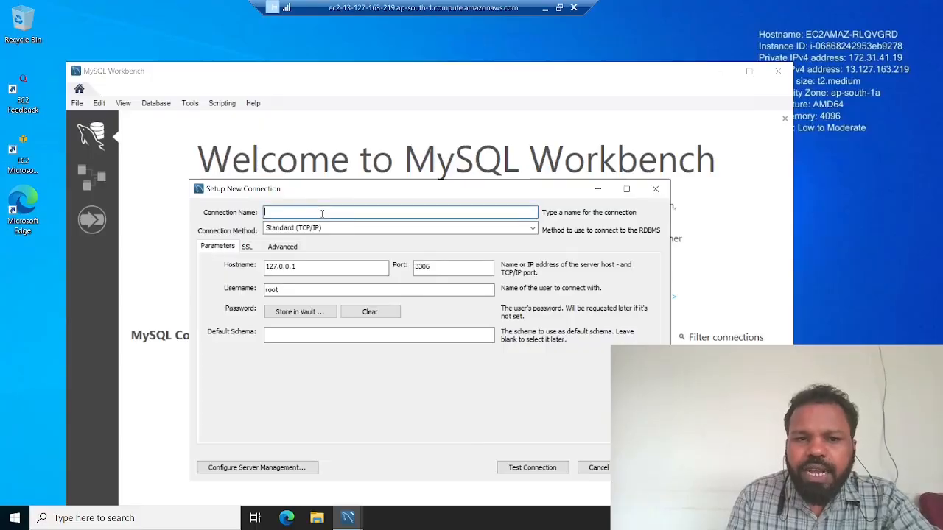
pyautogui.write('d')
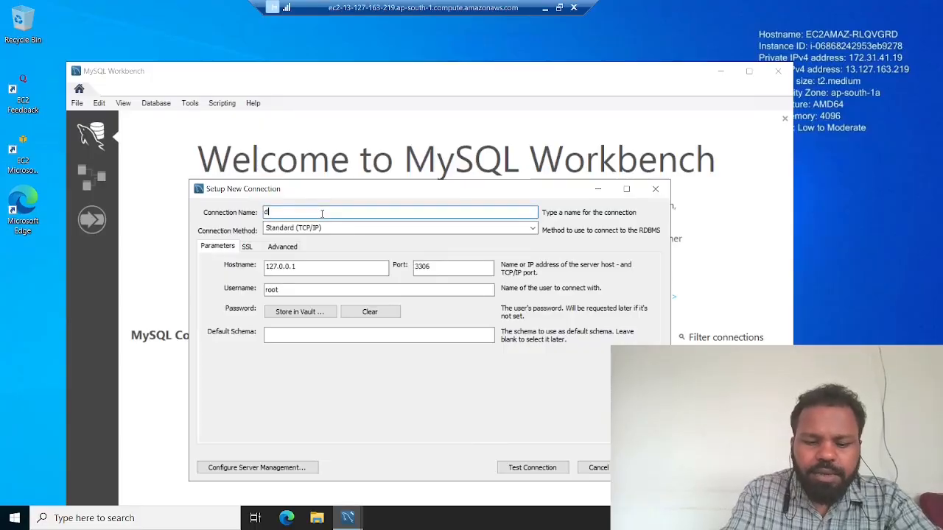
pyautogui.write('bmysql')
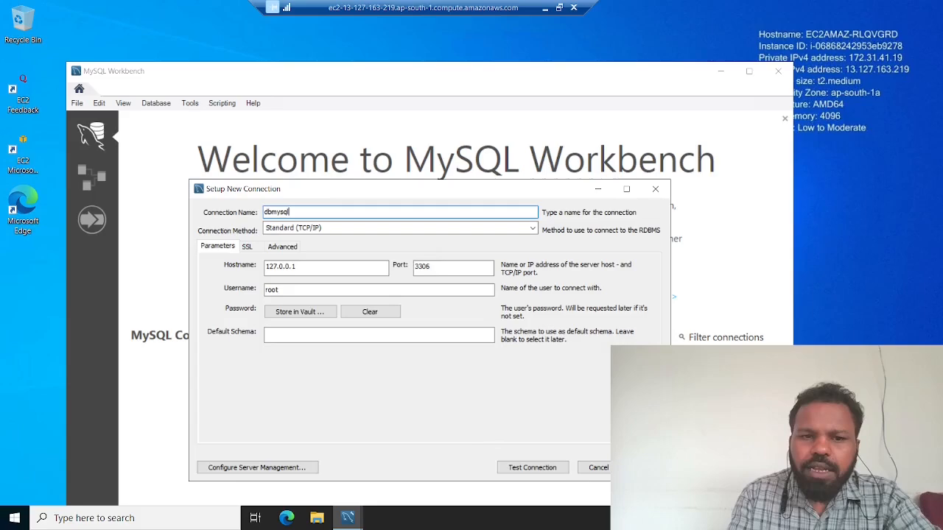
pyautogui.click(326, 268)
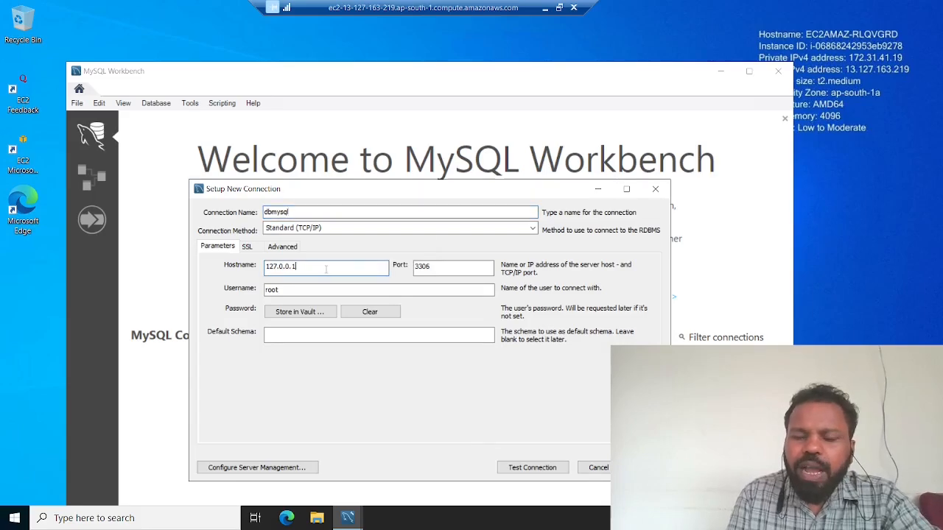
pyautogui.doubleClick(268, 272)
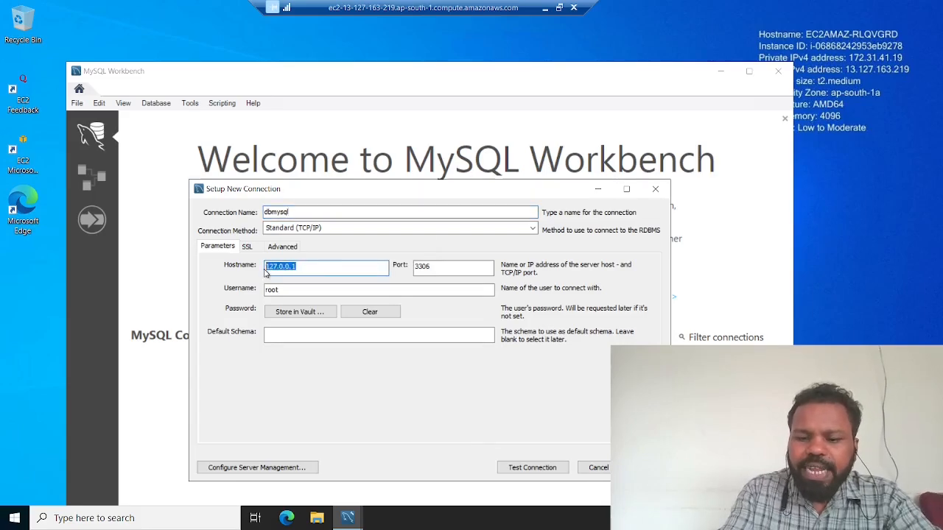
pyautogui.press('BackSpace')
# Set the connection's username to admin and store the account password in the vault.
pyautogui.click(278, 288)
pyautogui.doubleClick(274, 289)
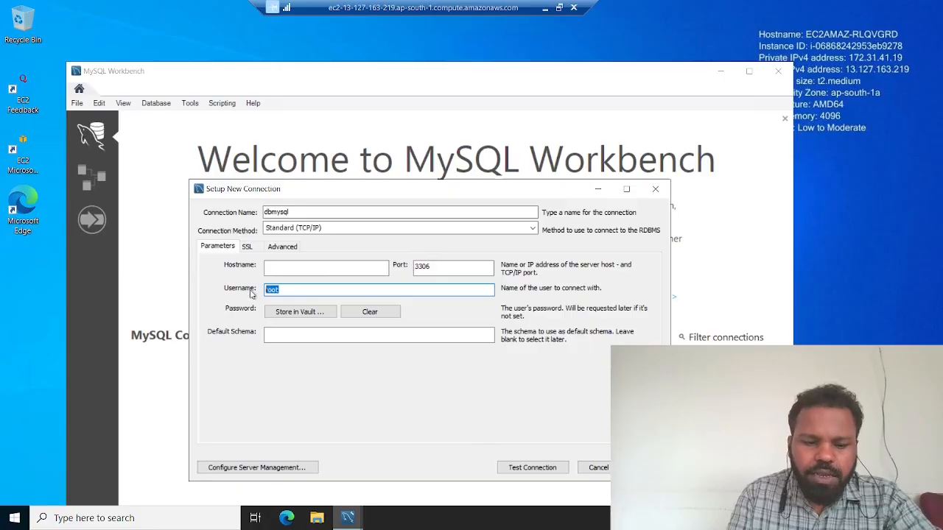
pyautogui.write('admin')
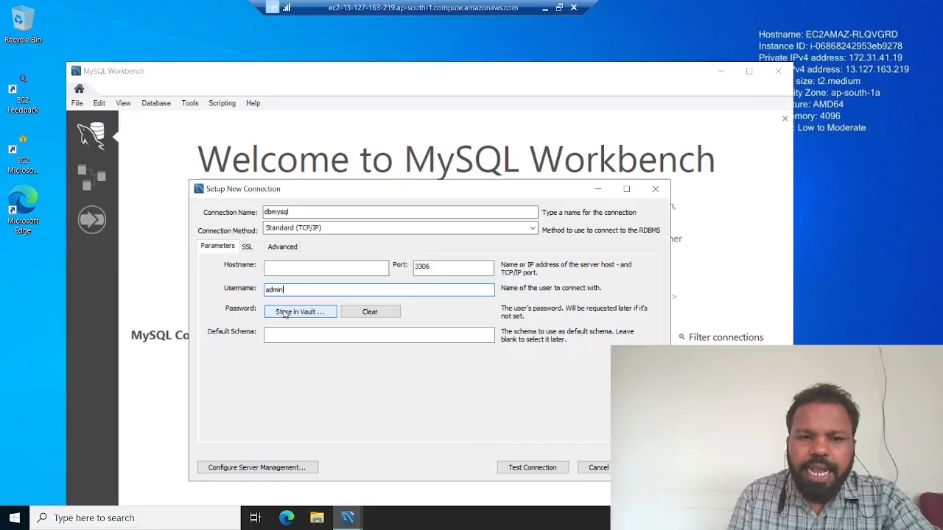
pyautogui.click(286, 313)
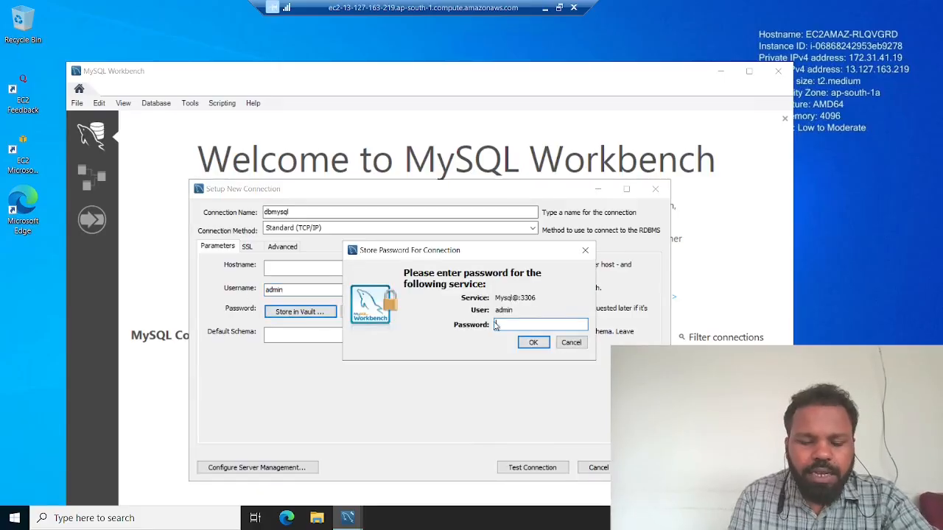
pyautogui.write('****')
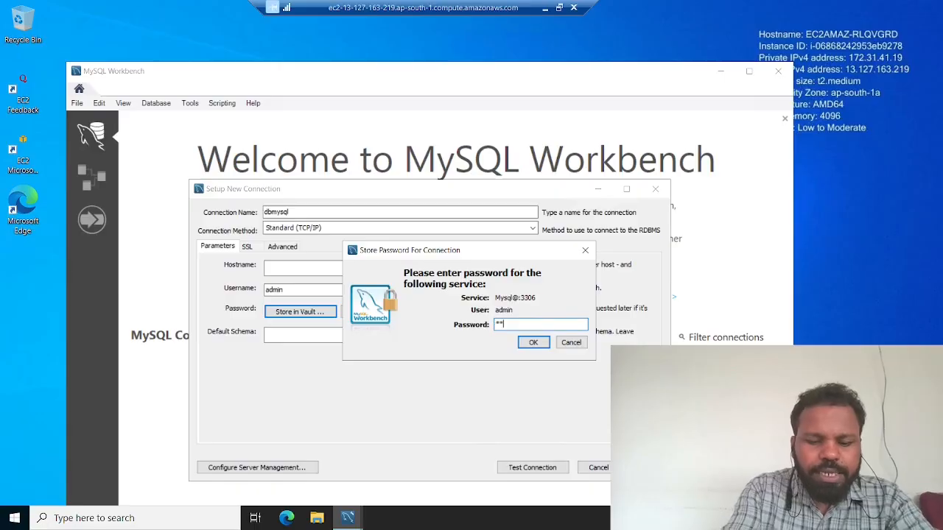
pyautogui.write('******')
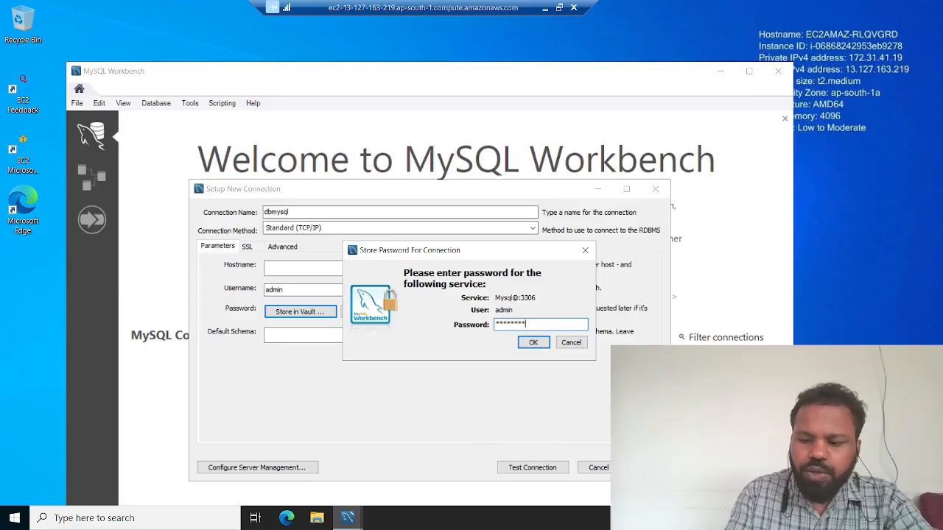
pyautogui.click(533, 343)
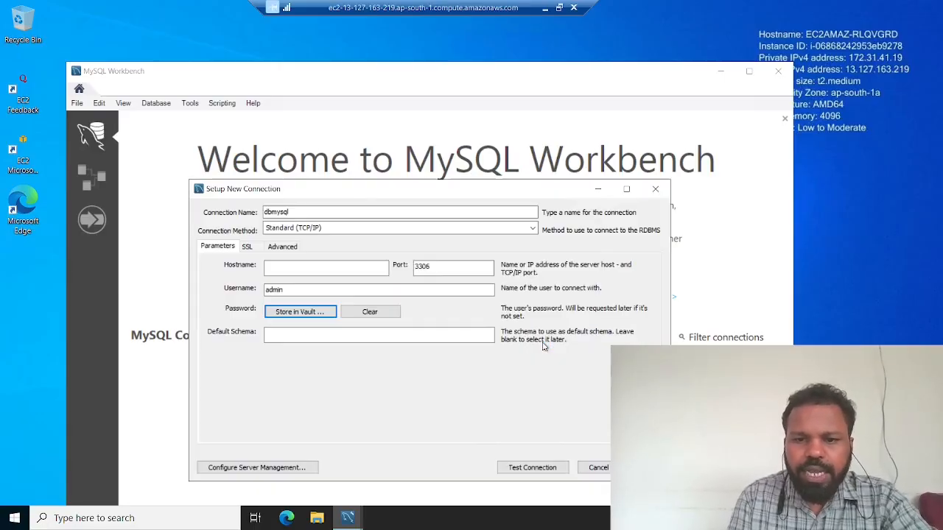
pyautogui.click(324, 268)
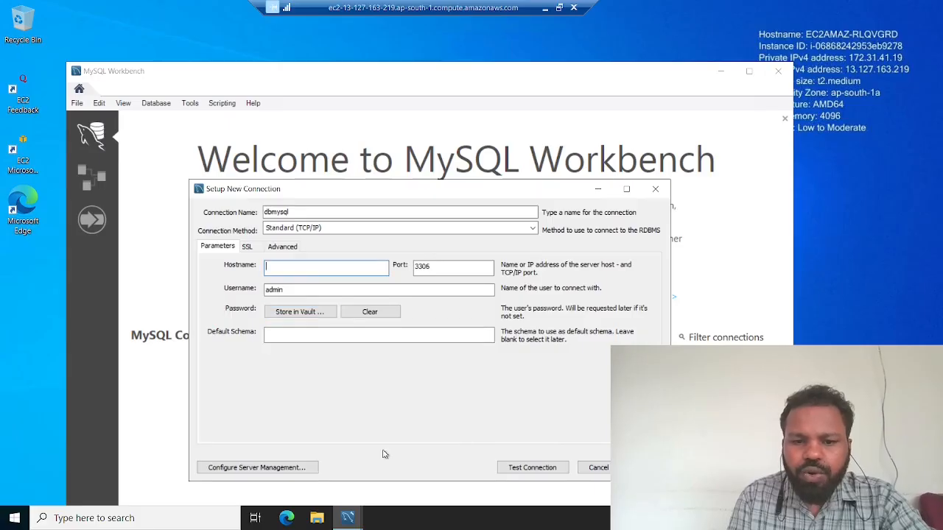
# Copy the endpoint address from the dbmysql-instance-1 details page in RDS.
pyautogui.click(544, 7)
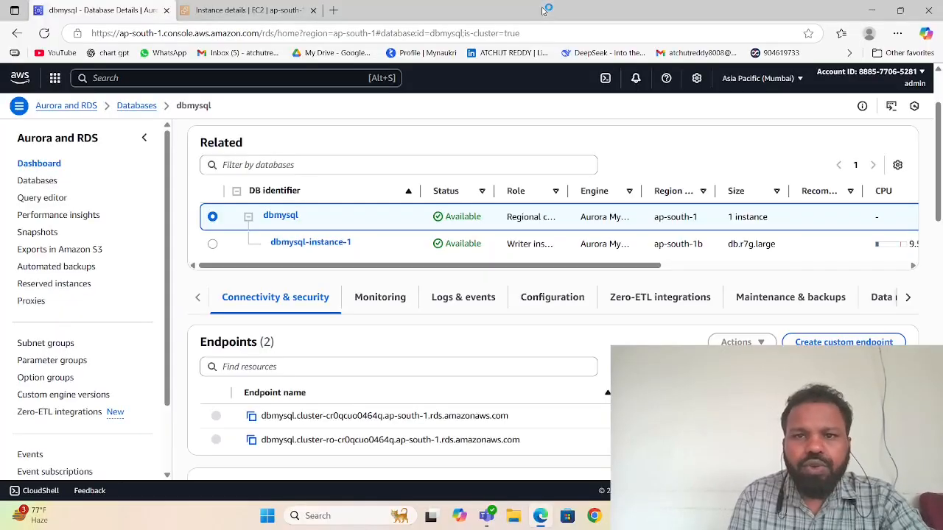
pyautogui.scroll(-3, 284, 331)
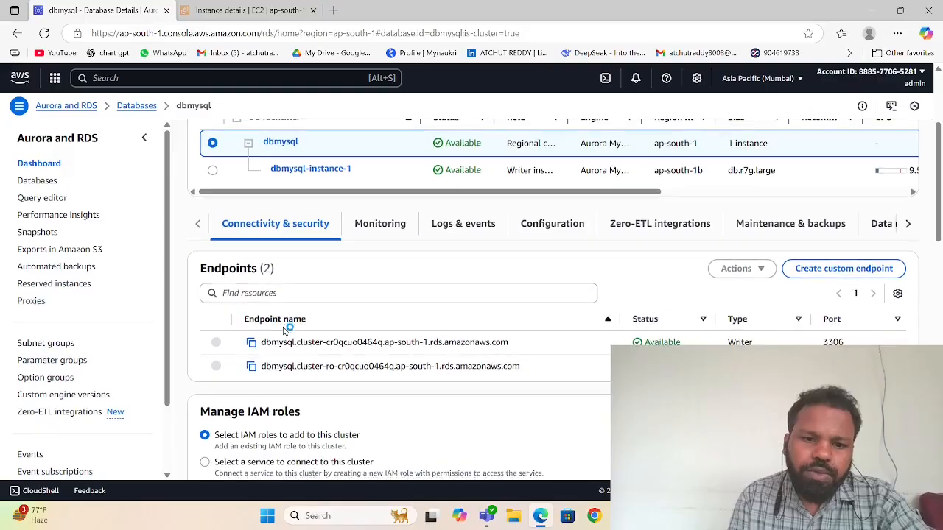
pyautogui.scroll(5, 285, 331)
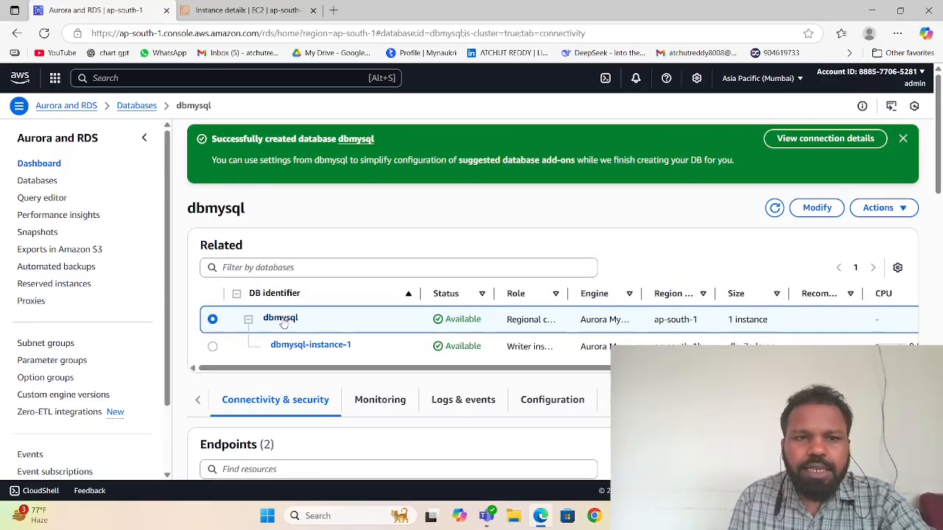
pyautogui.click(289, 346)
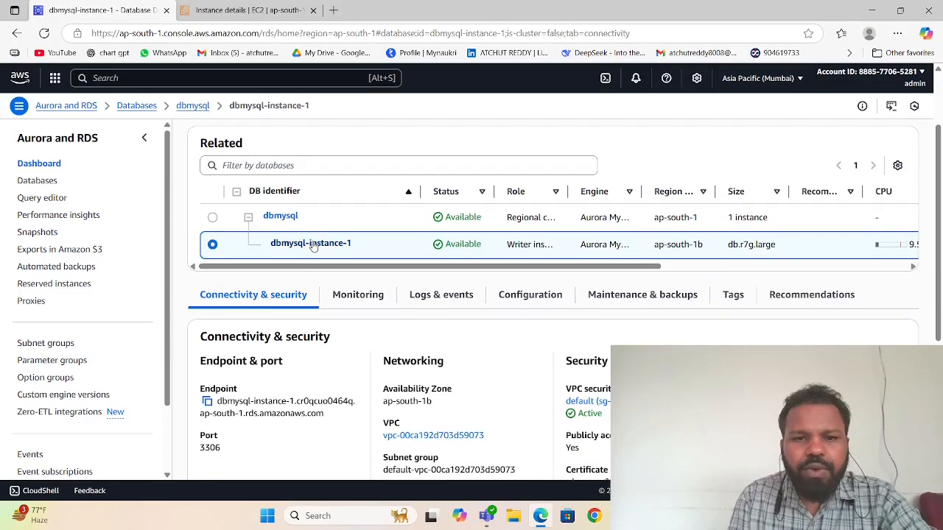
pyautogui.doubleClick(313, 246)
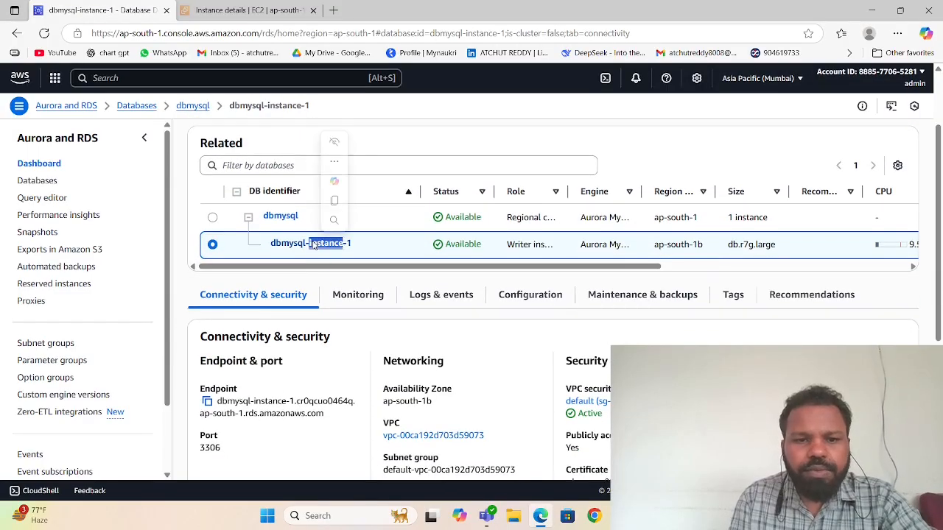
pyautogui.click(38, 183)
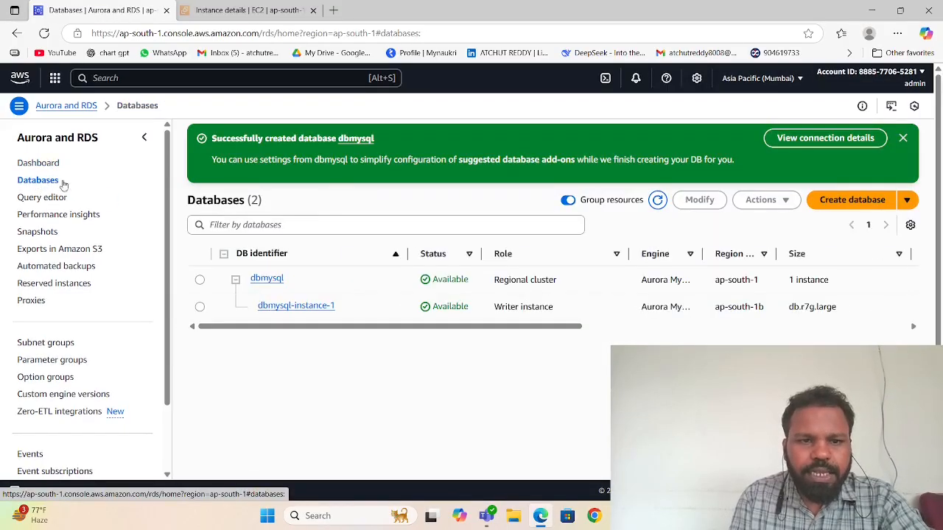
pyautogui.doubleClick(284, 311)
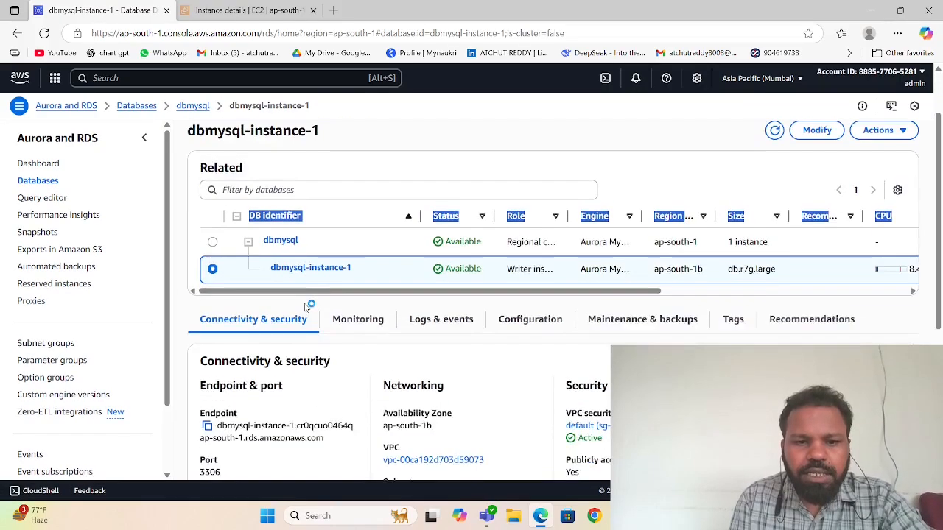
pyautogui.scroll(-5, 307, 307)
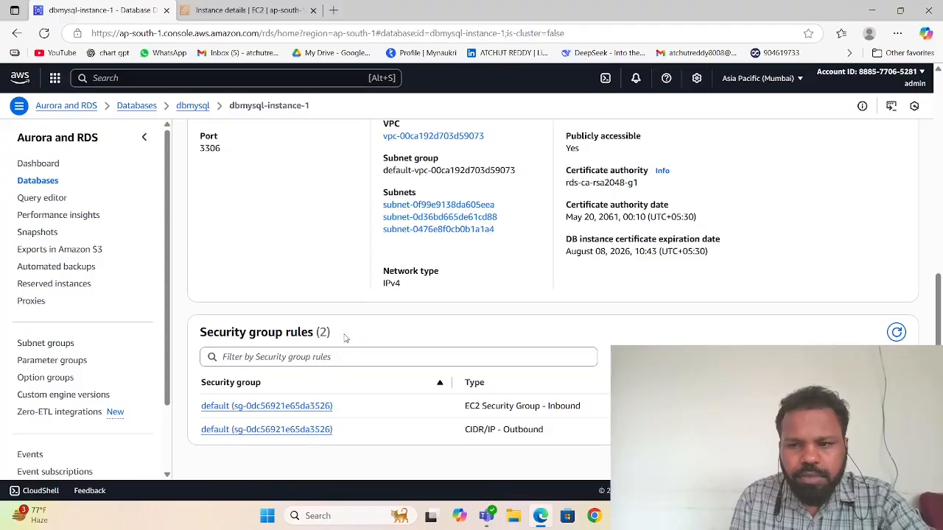
pyautogui.scroll(3, 345, 337)
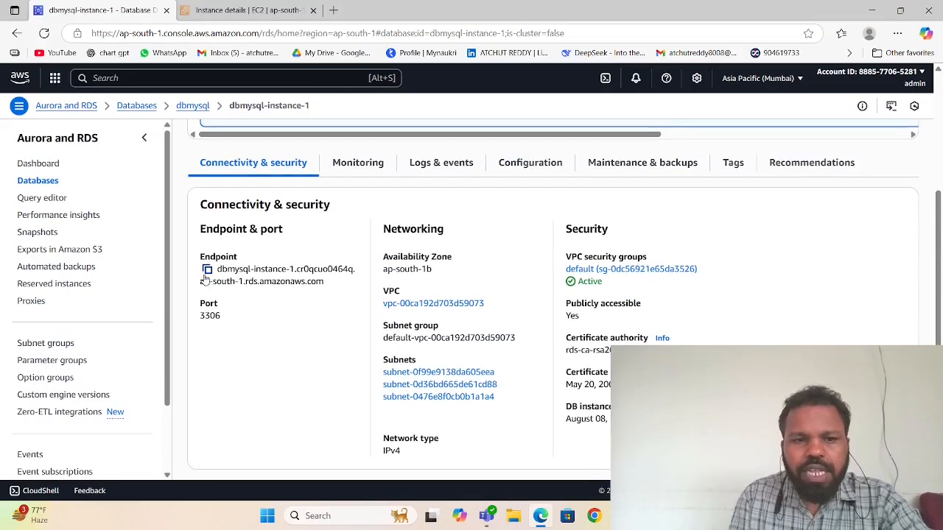
pyautogui.click(208, 271)
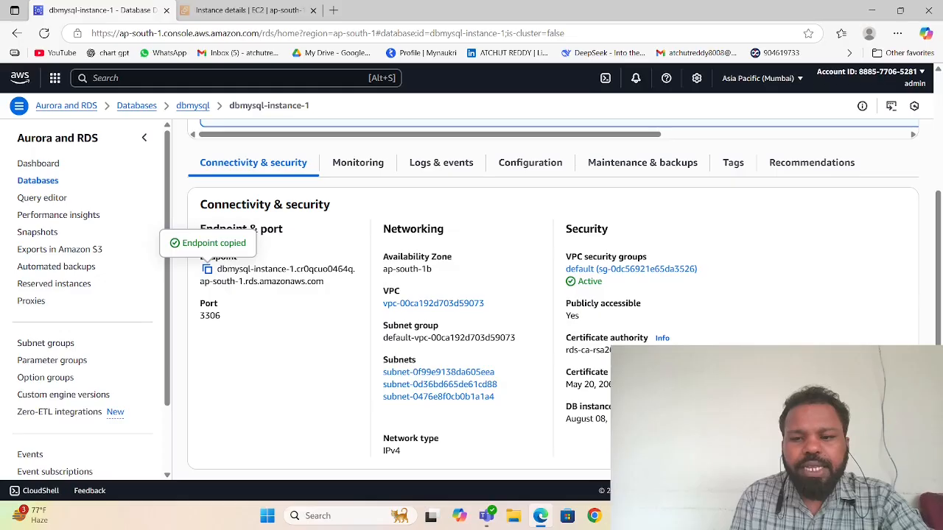
# Paste the endpoint as the Workbench connection's hostname and test the connection.
pyautogui.hotkey('alt', 'Tab')
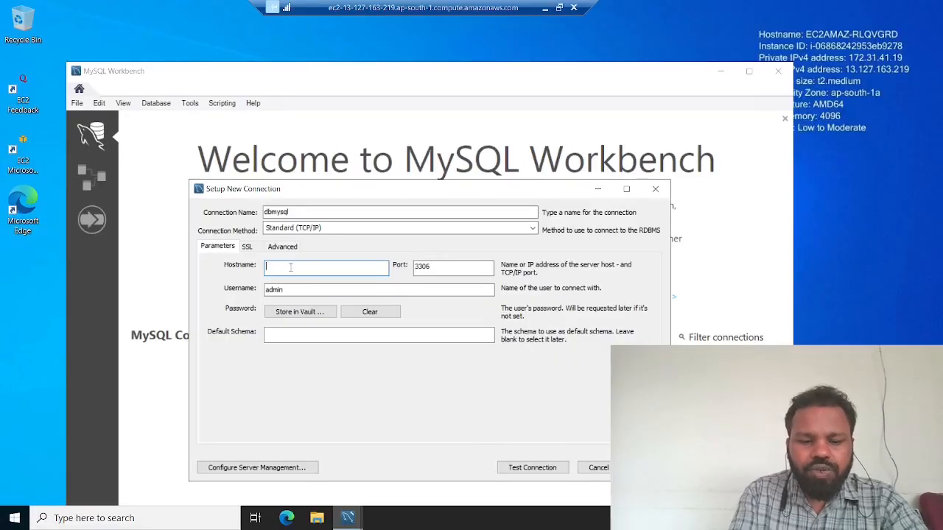
pyautogui.hotkey('ctrl', 'v')
pyautogui.click(536, 469)
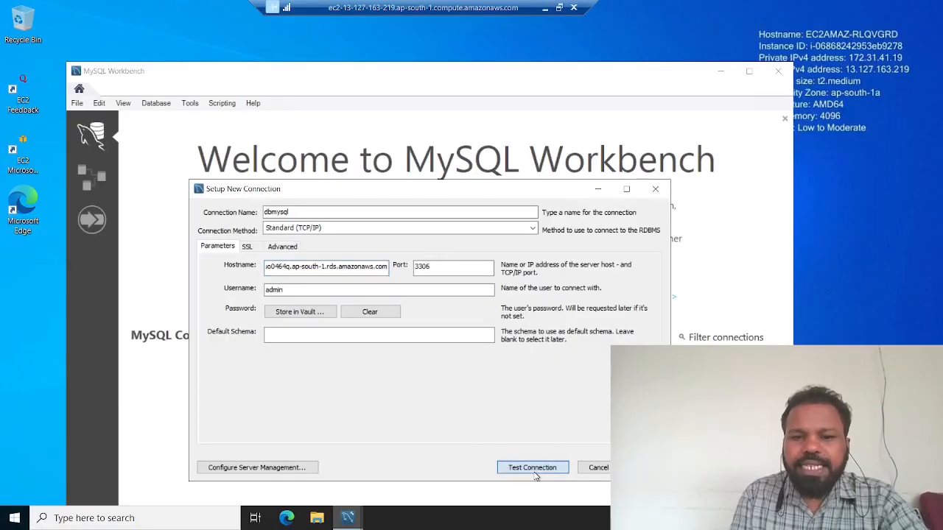
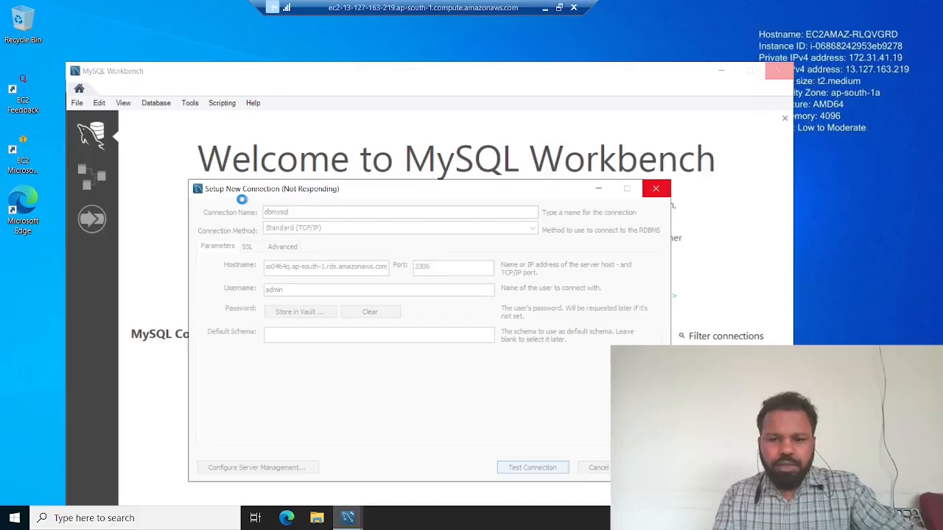
# After the failed test, replace the admin username with another database user and test the connection again.
pyautogui.click(545, 8)
pyautogui.scroll(-2, 524, 246)
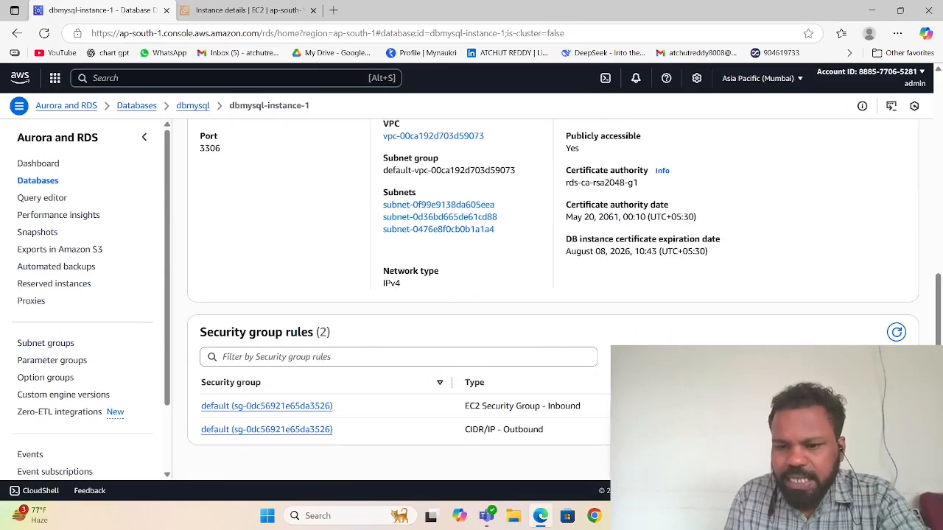
pyautogui.hotkey('alt', 'Tab')
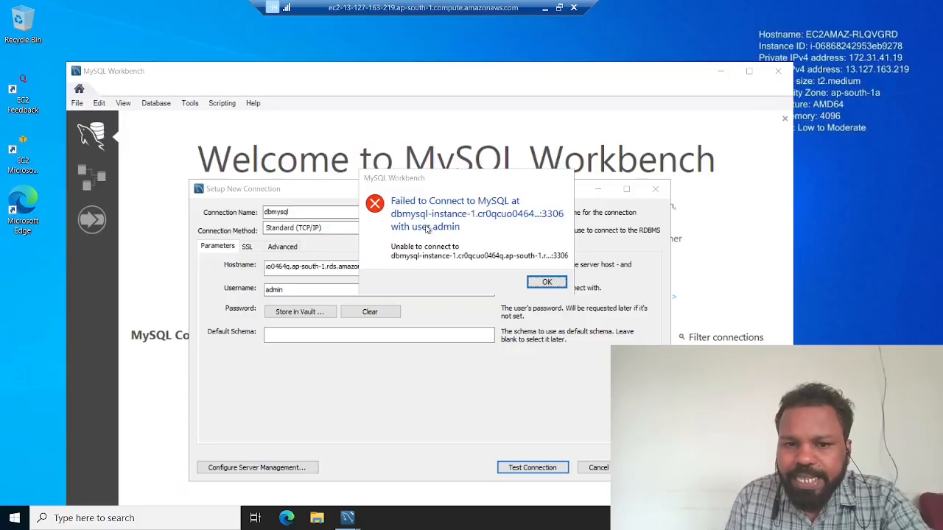
pyautogui.click(537, 282)
pyautogui.doubleClick(286, 290)
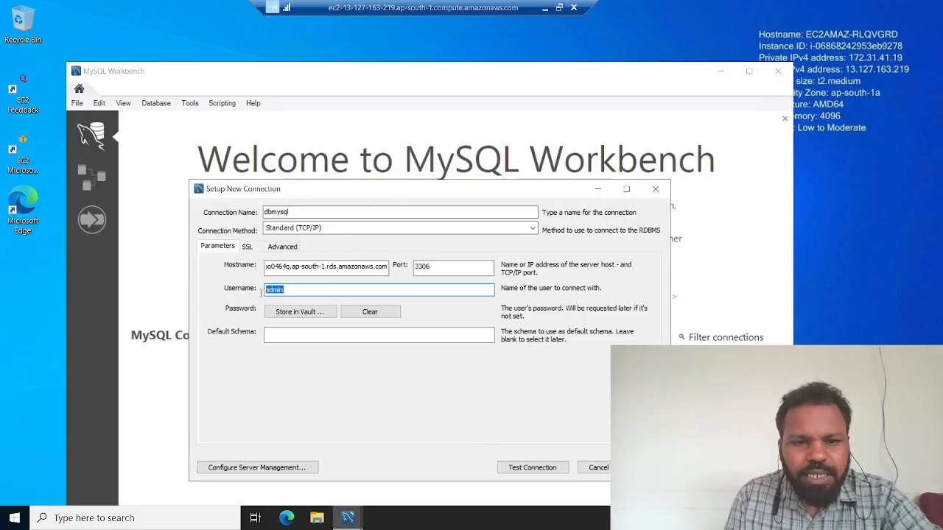
pyautogui.write('atchut')
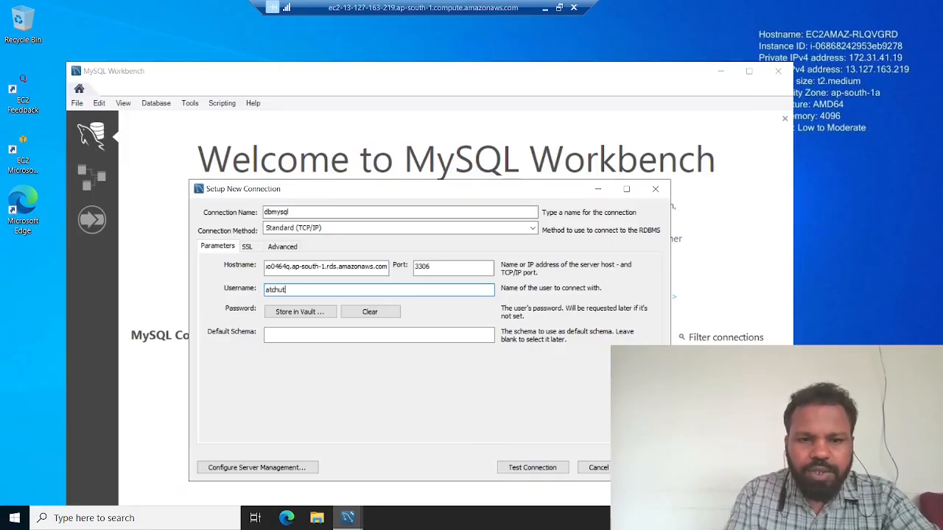
pyautogui.click(513, 468)
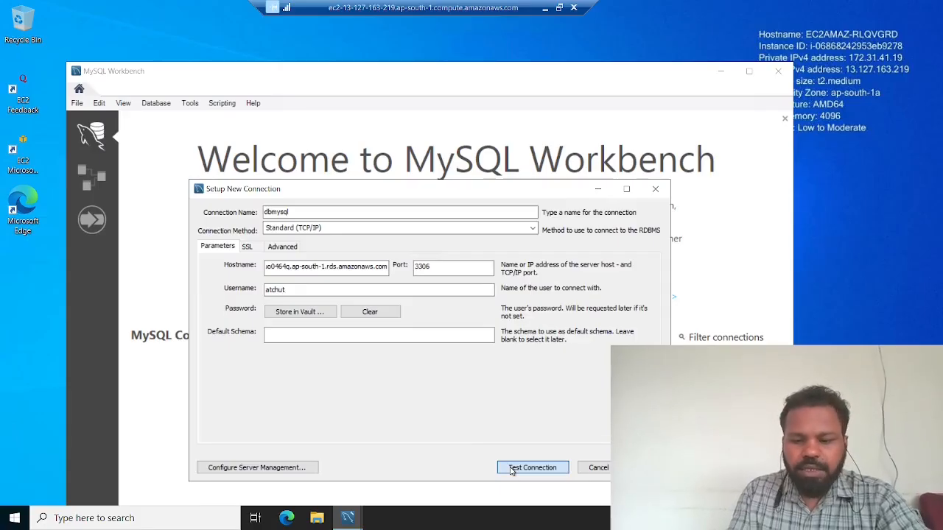
# Copy the EC2 instance's security group ID from its details page.
pyautogui.click(545, 8)
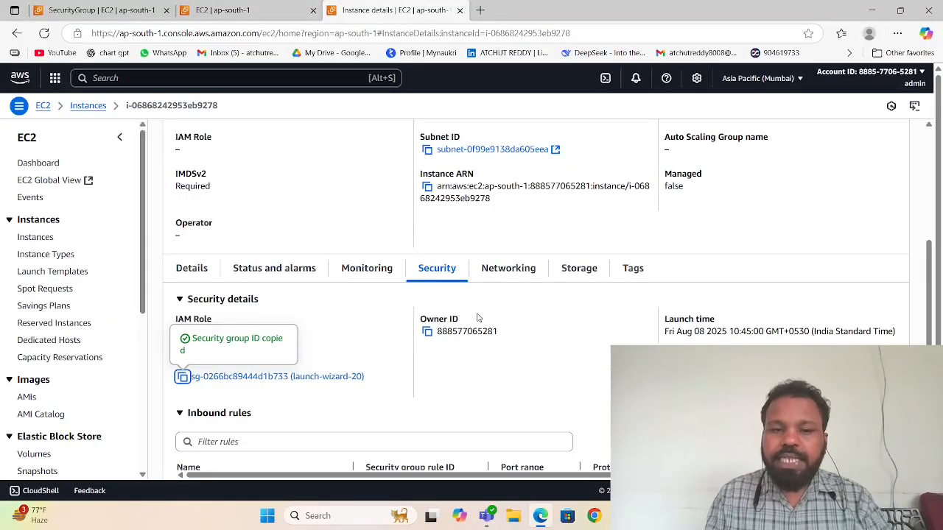
pyautogui.scroll(5, 478, 318)
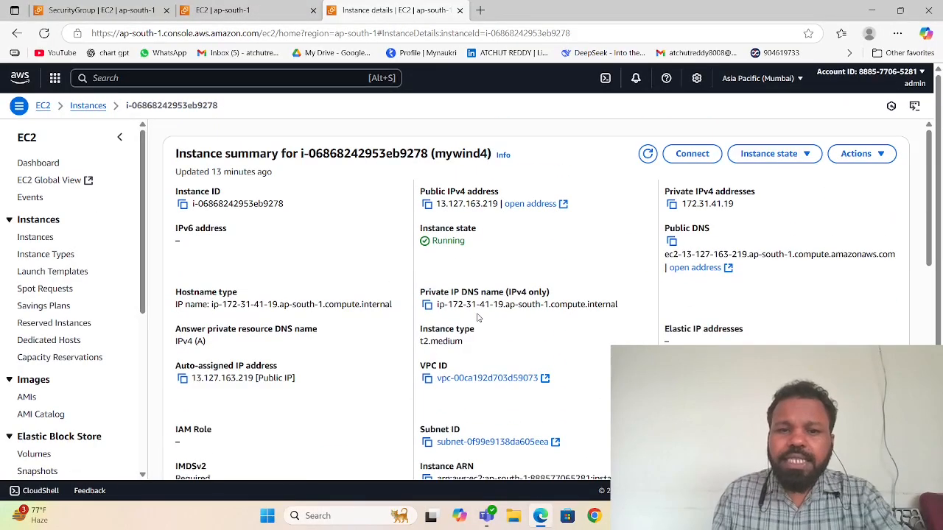
pyautogui.scroll(-5, 478, 318)
pyautogui.scroll(5, 389, 319)
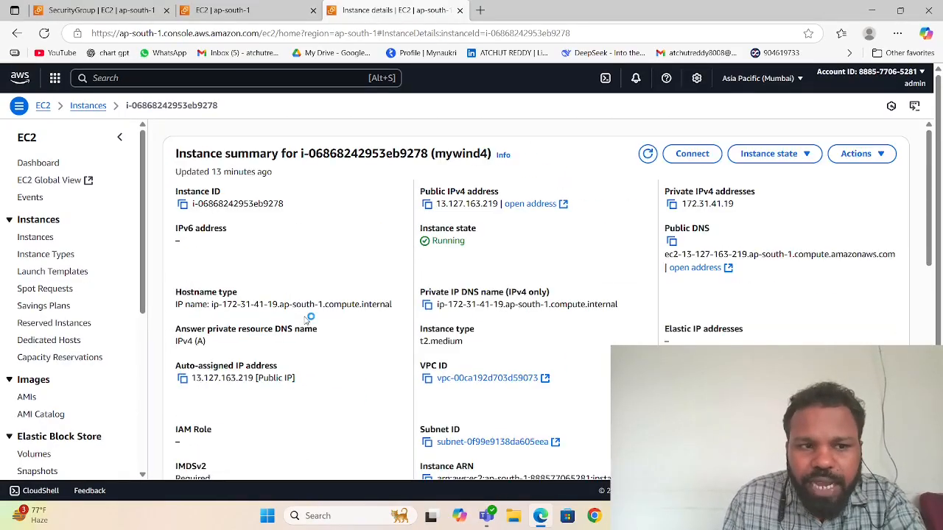
pyautogui.scroll(-3, 253, 255)
pyautogui.click(182, 430)
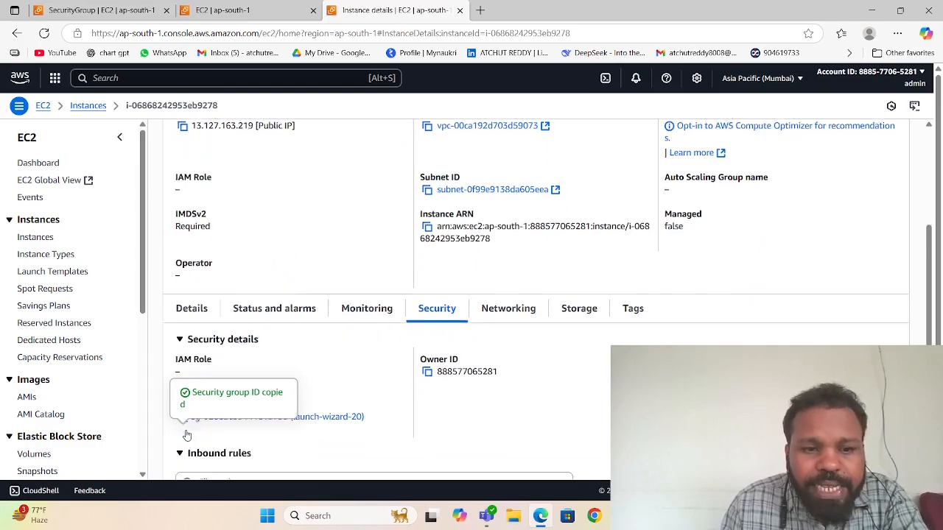
# Update and save the default security group's MySQL/Aurora inbound rule to allow the EC2 security group.
pyautogui.scroll(-3, 186, 435)
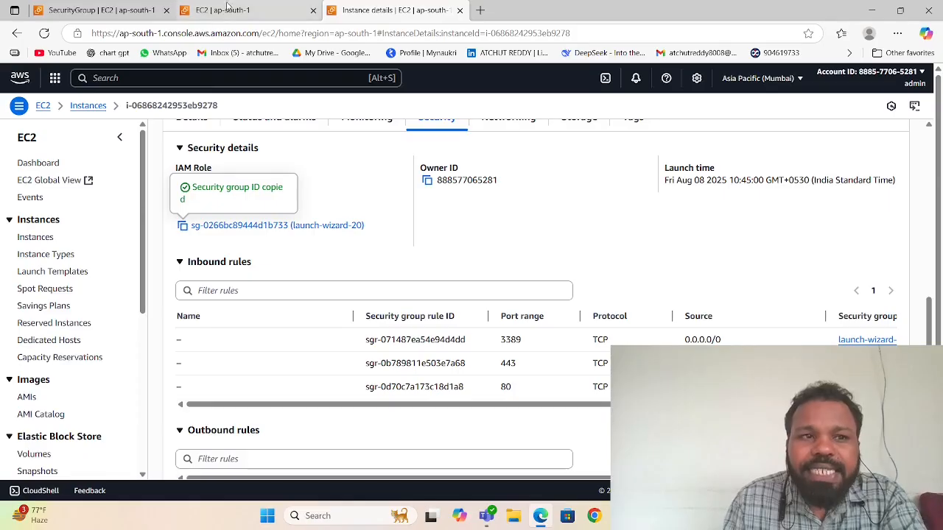
pyautogui.click(88, 9)
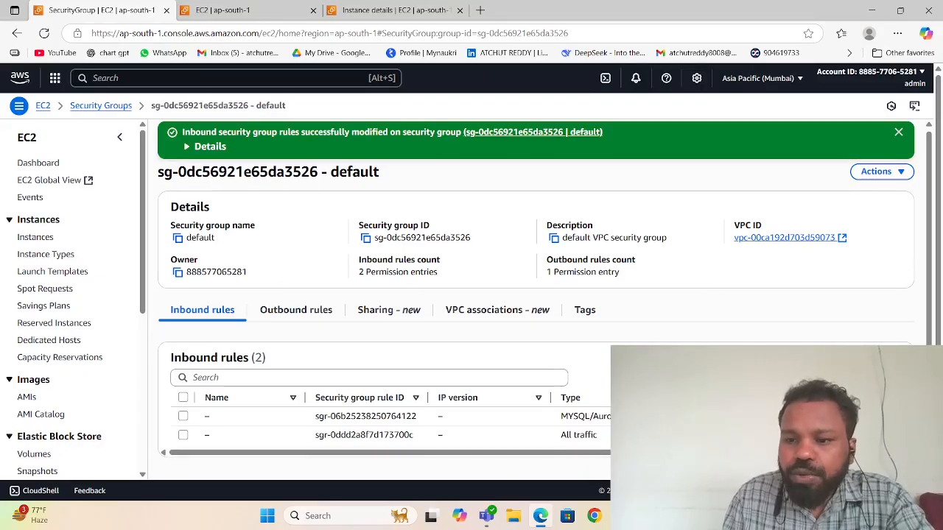
pyautogui.click(847, 357)
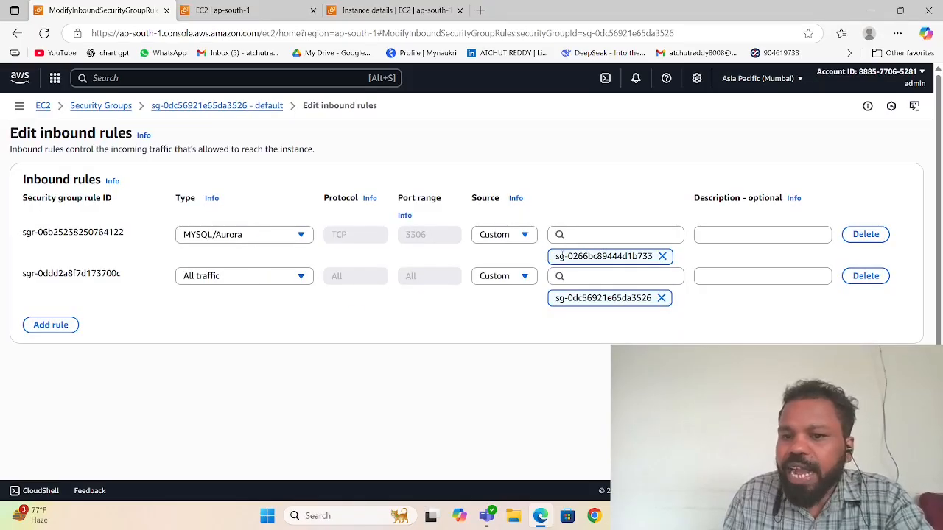
pyautogui.click(889, 361)
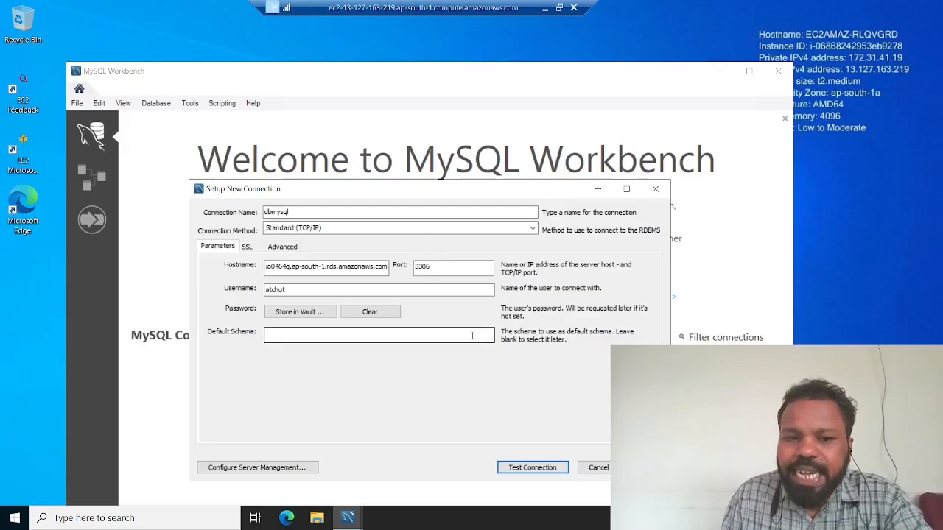
# Retest the dbmysql connection successfully and save it to the Workbench home screen.
pyautogui.click(535, 469)
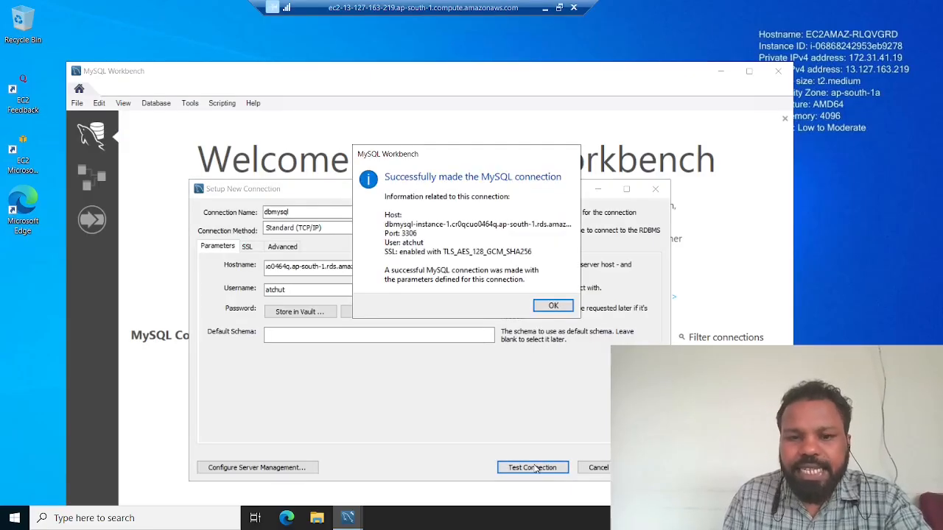
pyautogui.click(563, 303)
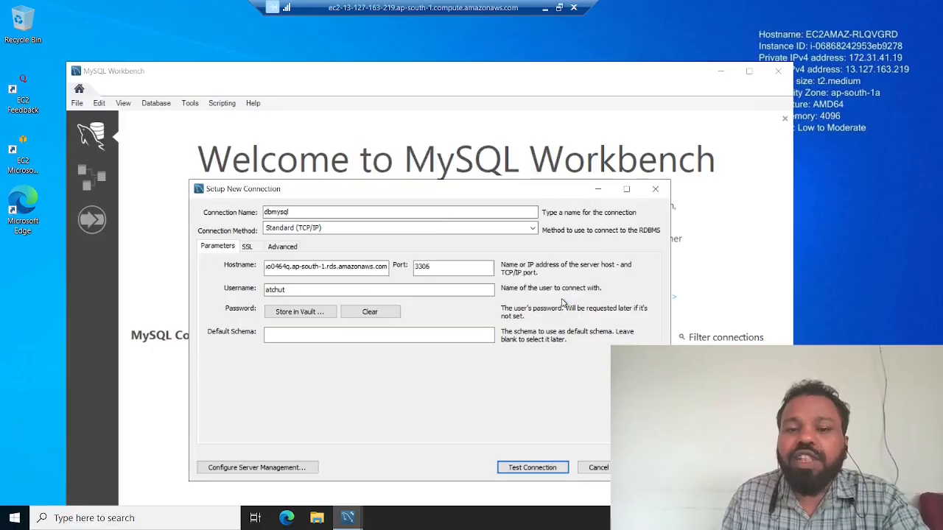
pyautogui.click(643, 468)
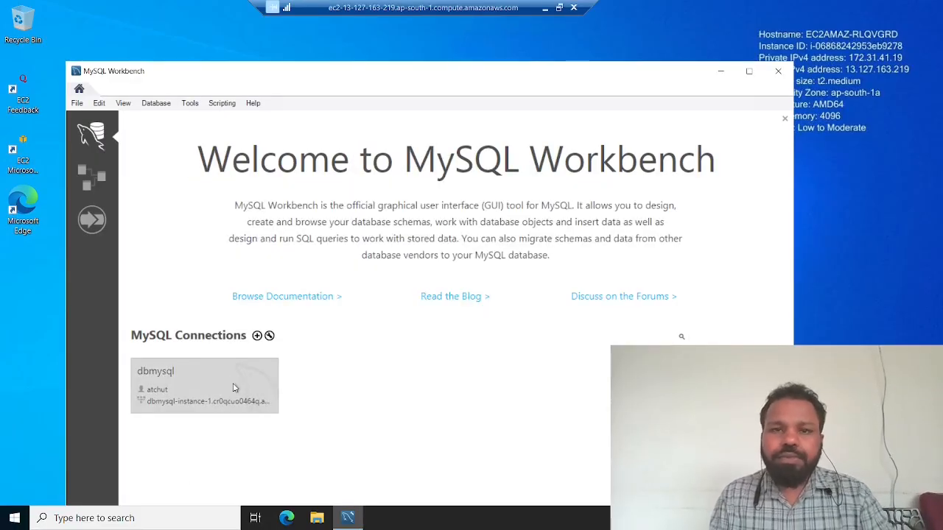
# Open the dbmysql connection in a SQL editor with the Schemas list showing sys.
pyautogui.click(548, 9)
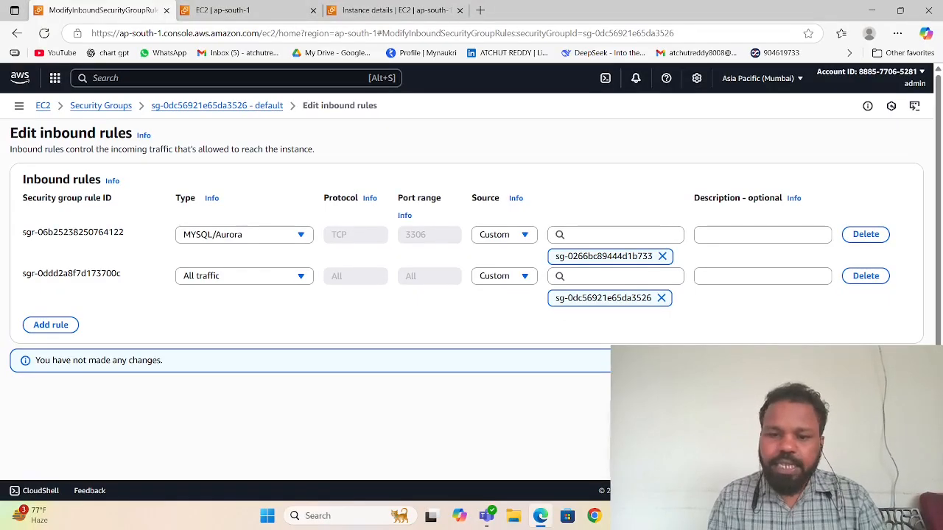
pyautogui.click(675, 515)
pyautogui.click(215, 383)
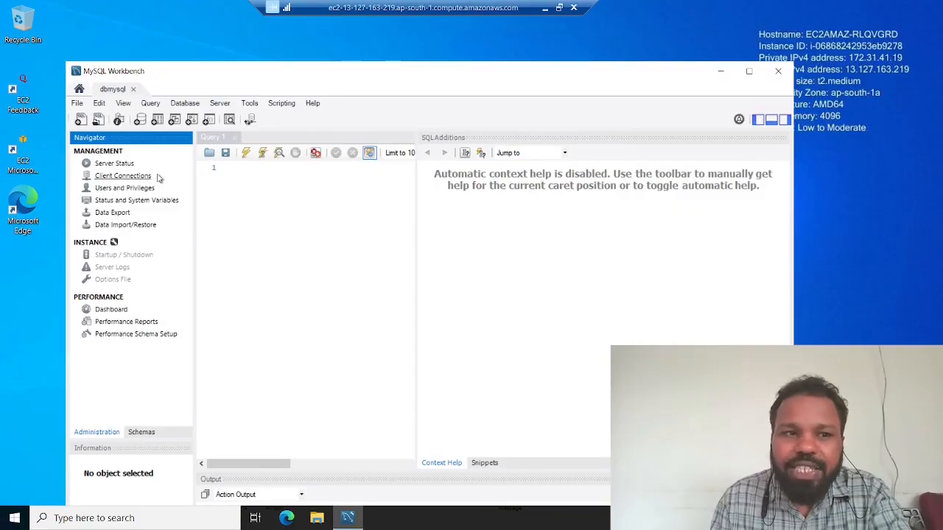
pyautogui.click(142, 432)
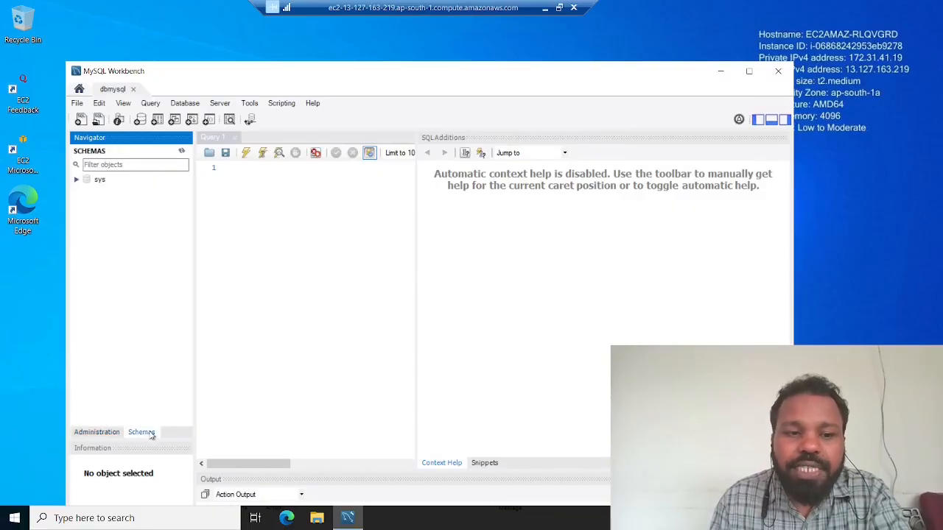
pyautogui.click(241, 174)
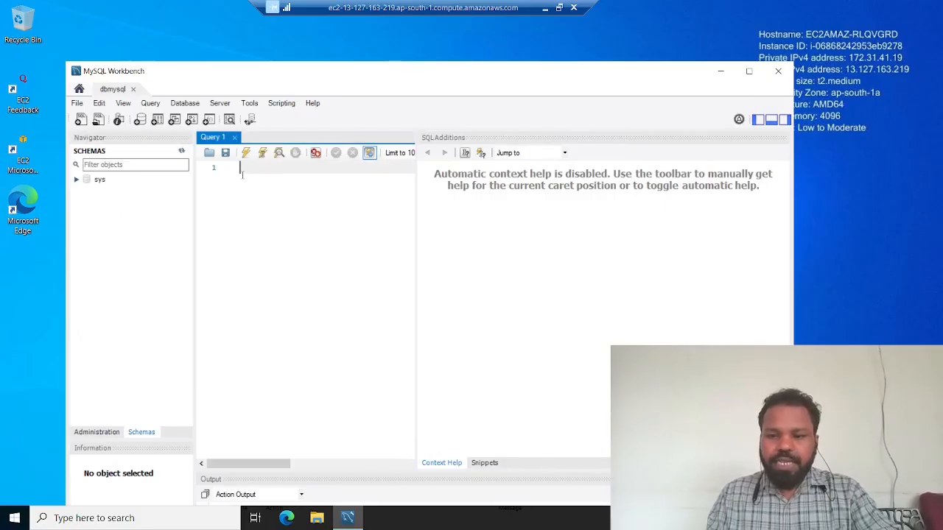
pyautogui.click(543, 8)
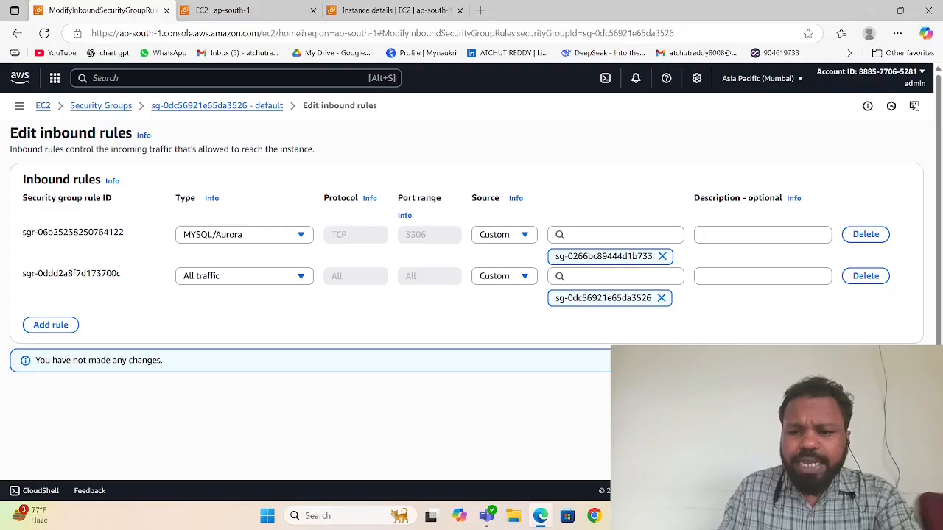
pyautogui.click(621, 515)
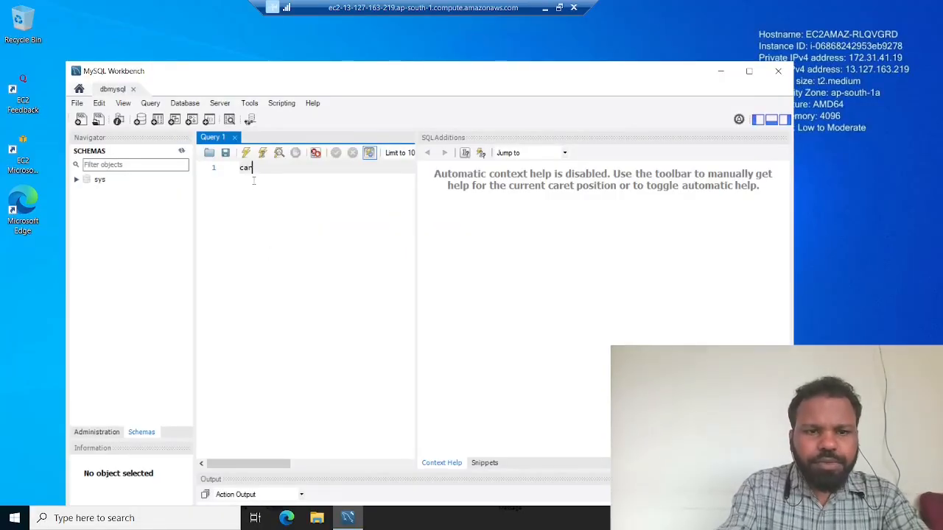
# Run 'create database new;' and check that the output reports 1 row affected.
pyautogui.press('BackSpace')
pyautogui.write('reate databse')
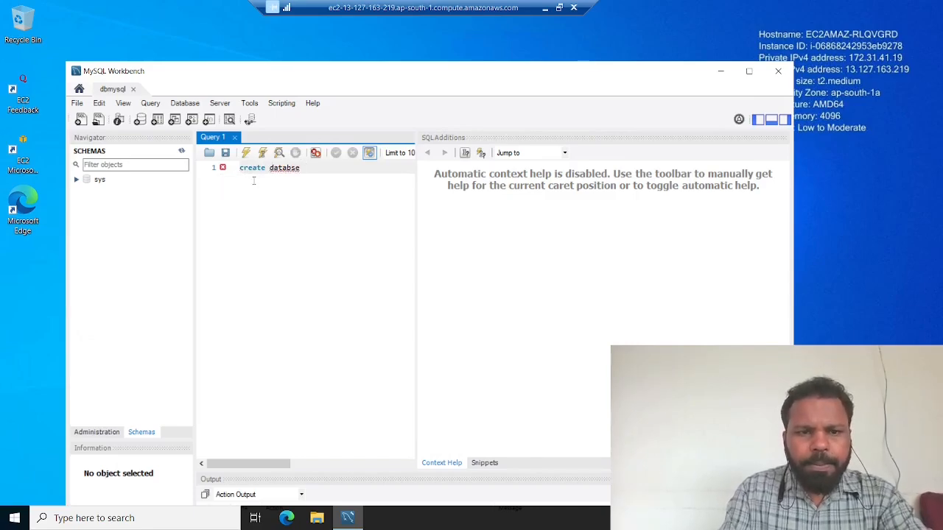
pyautogui.press('BackSpace')
pyautogui.press('BackSpace')
pyautogui.write('ase ')
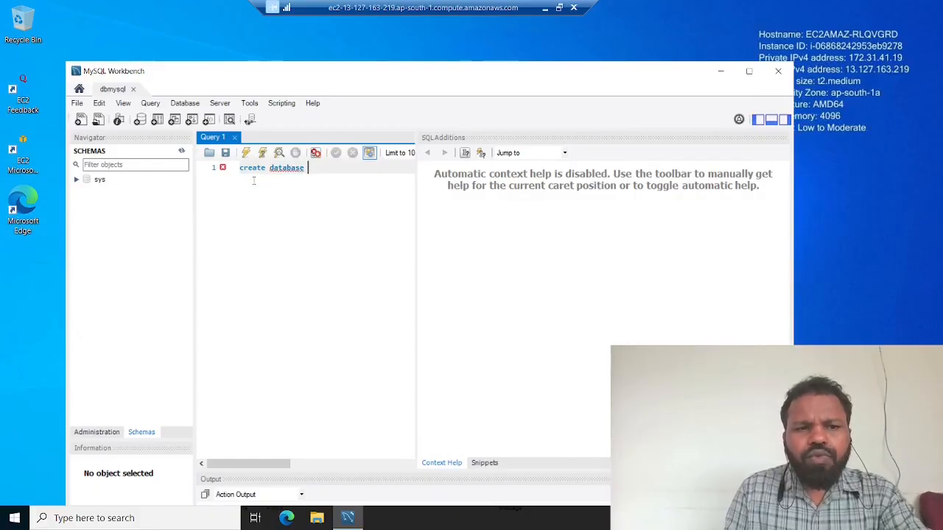
pyautogui.write('new;')
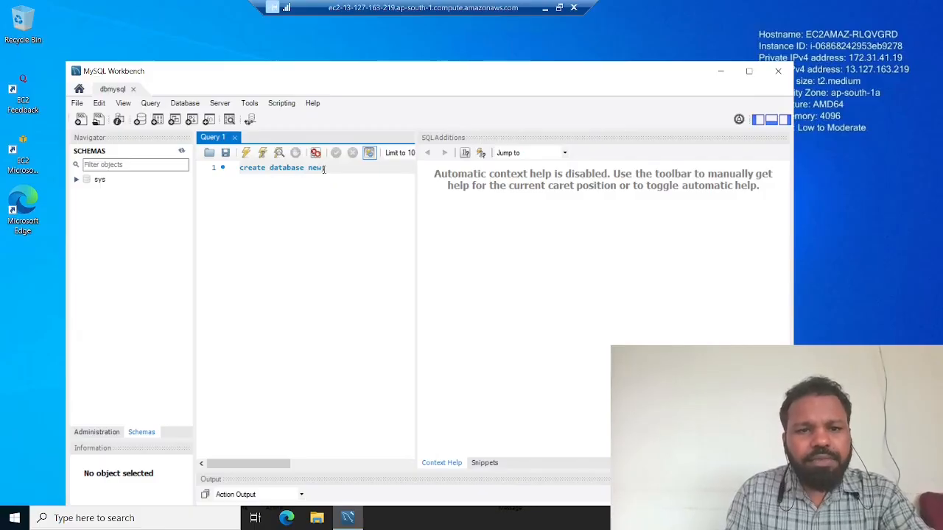
pyautogui.moveTo(331, 168); pyautogui.dragTo(225, 169)
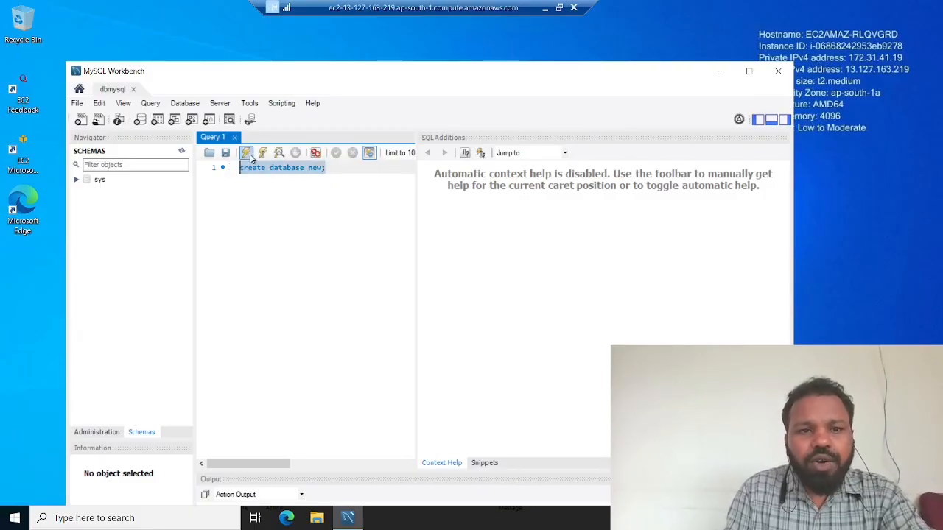
pyautogui.click(247, 154)
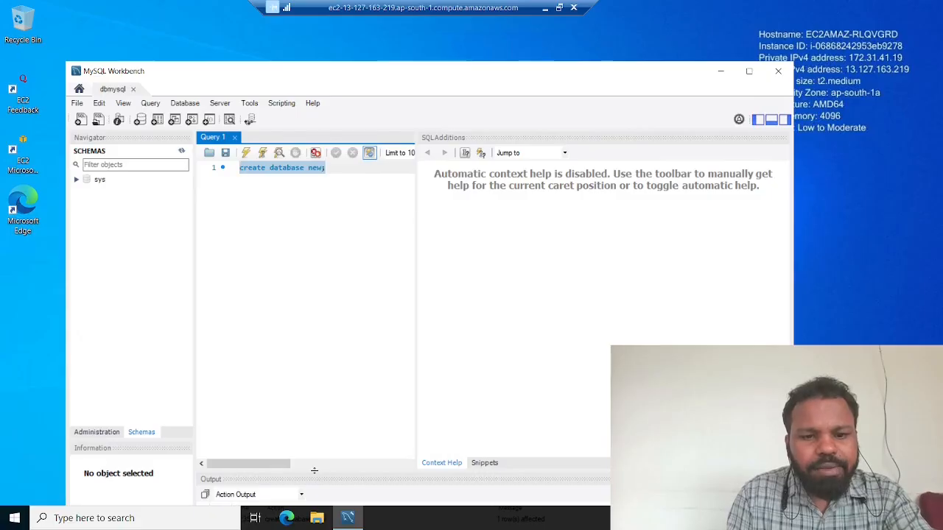
pyautogui.moveTo(314, 469); pyautogui.dragTo(318, 425)
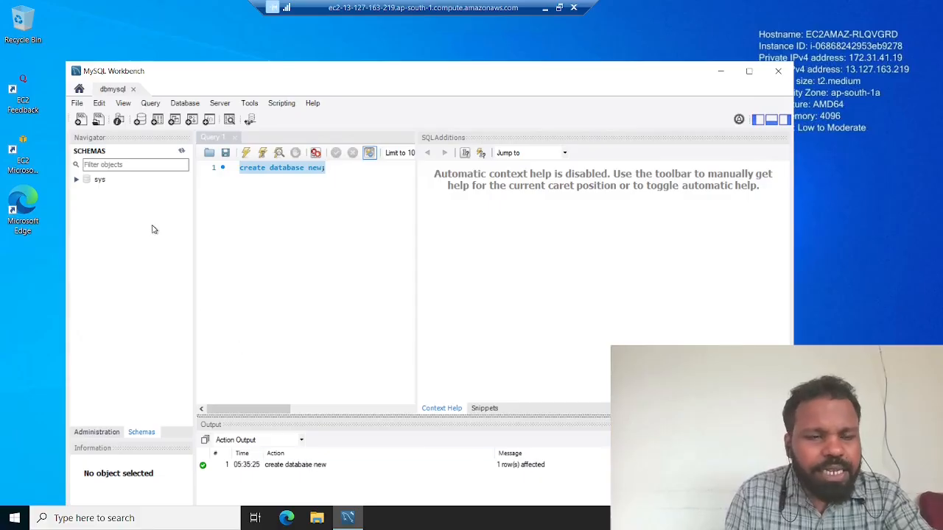
# Refresh the schema list and expand the new database to show its Tables group.
pyautogui.click(182, 152)
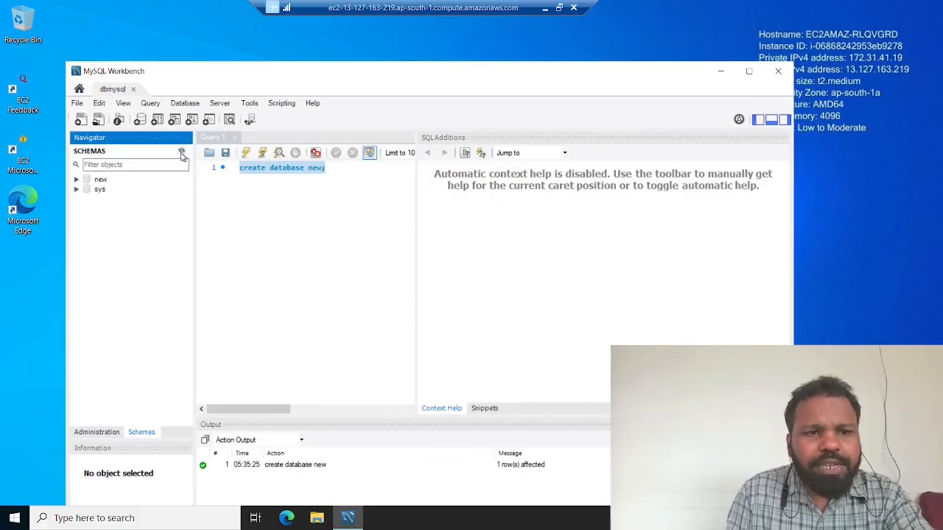
pyautogui.click(101, 181)
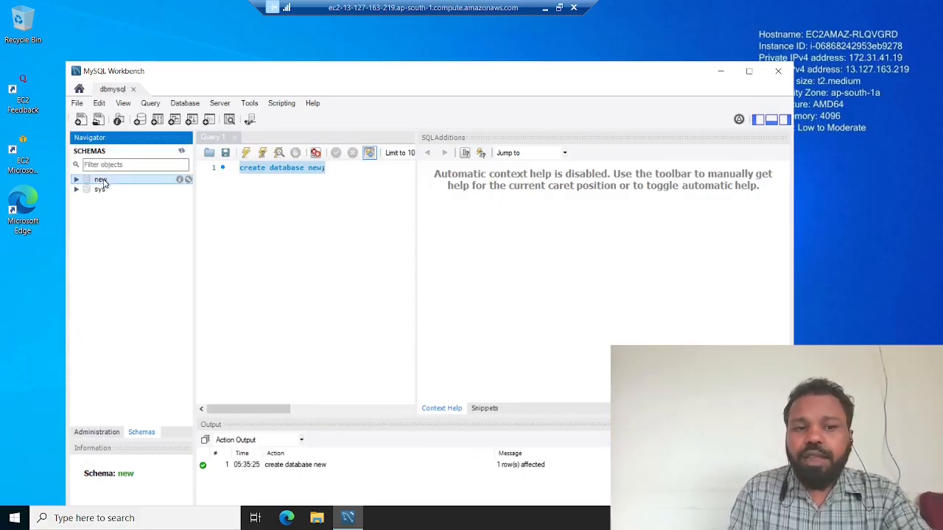
pyautogui.doubleClick(103, 182)
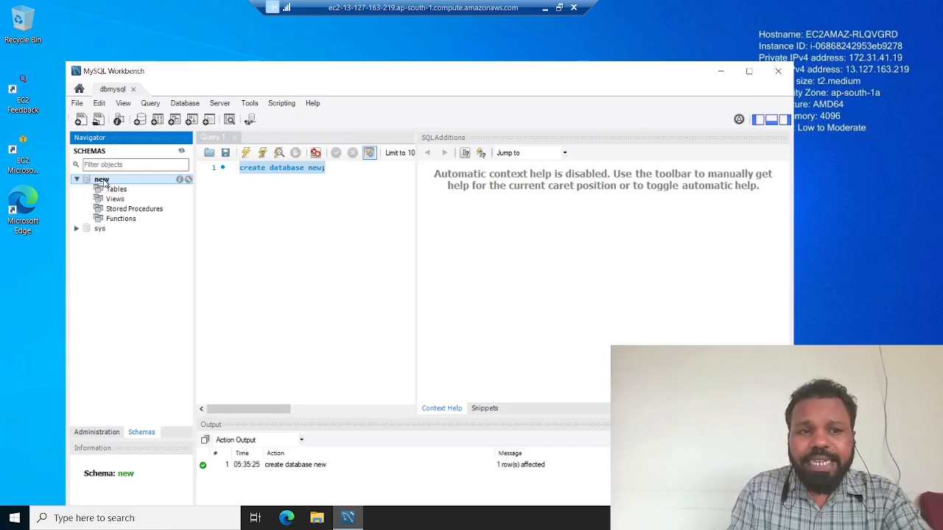
pyautogui.click(115, 190)
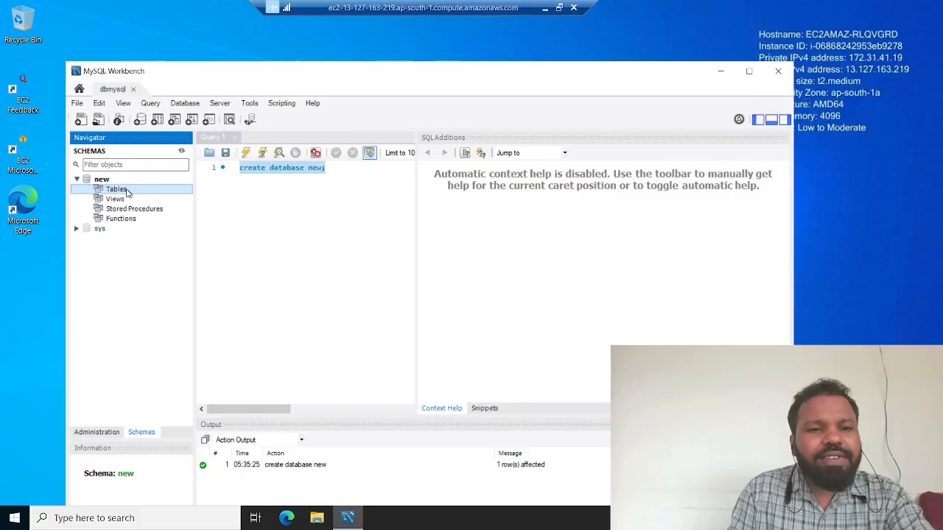
pyautogui.moveTo(332, 168); pyautogui.dragTo(234, 168)
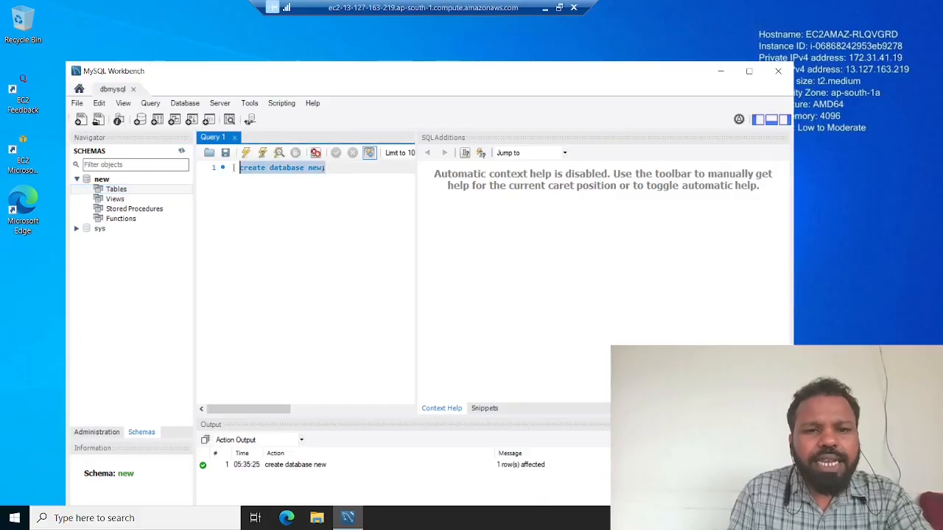
# Run 'use new;' to make new the active database.
pyautogui.write('use ')
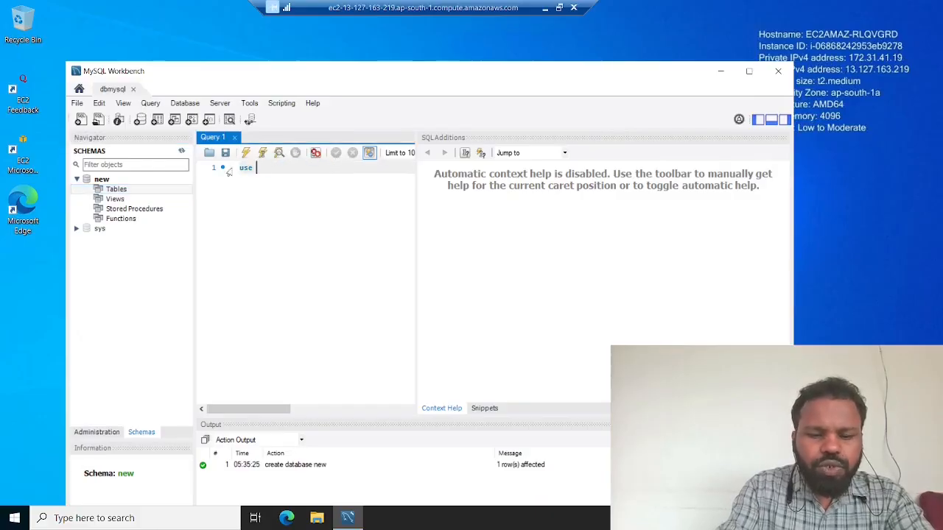
pyautogui.write('new;')
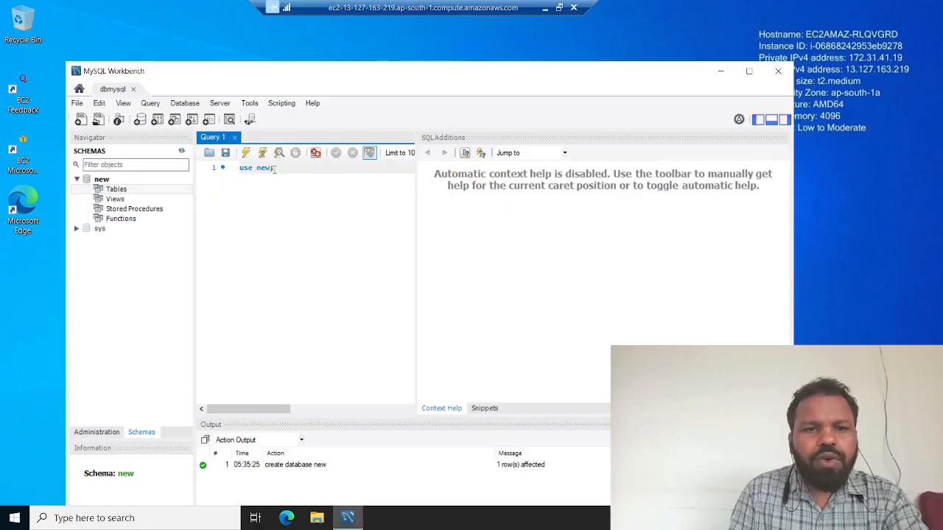
pyautogui.tripleClick(234, 174)
pyautogui.click(245, 152)
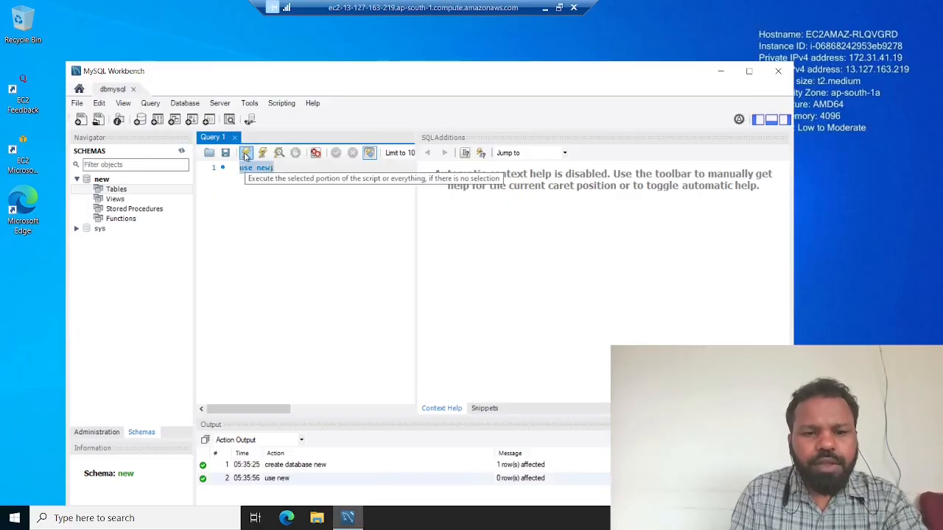
# On a new line, begin typing 'create table salaries(name varchar(50),...'.
pyautogui.click(286, 173)
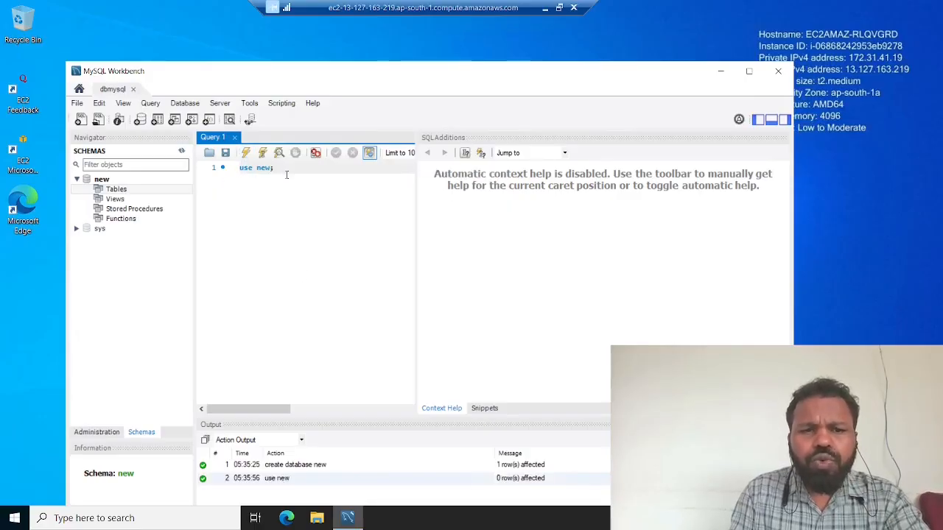
pyautogui.press('Return')
pyautogui.press('Return')
pyautogui.press('Return')
pyautogui.write('create ta')
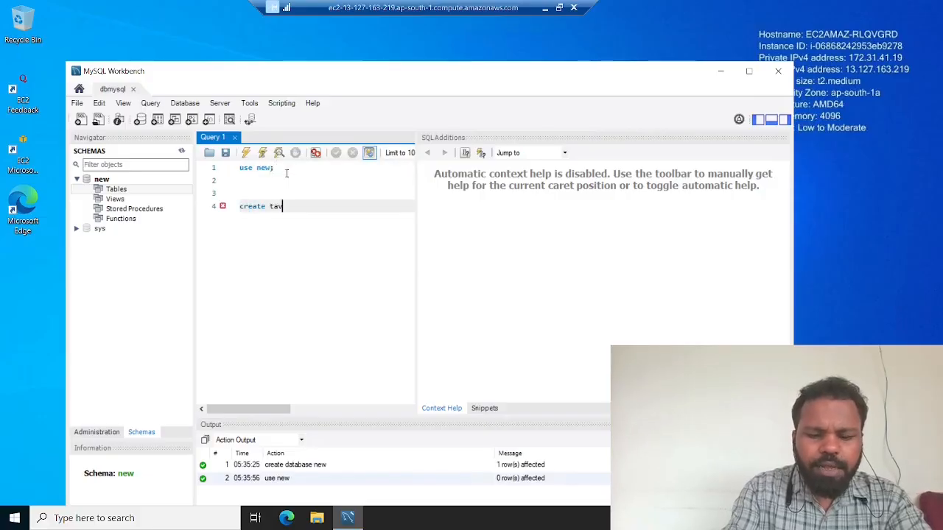
pyautogui.write('ble ')
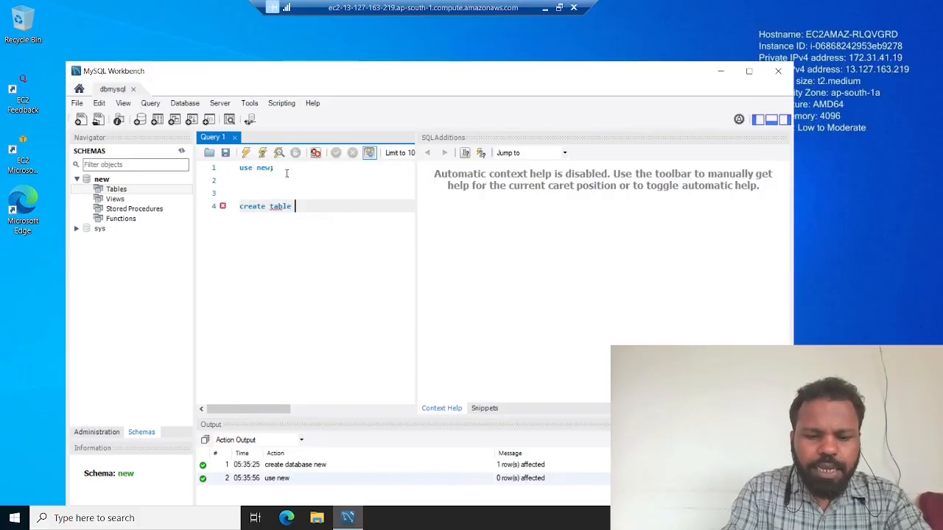
pyautogui.write('salaries(')
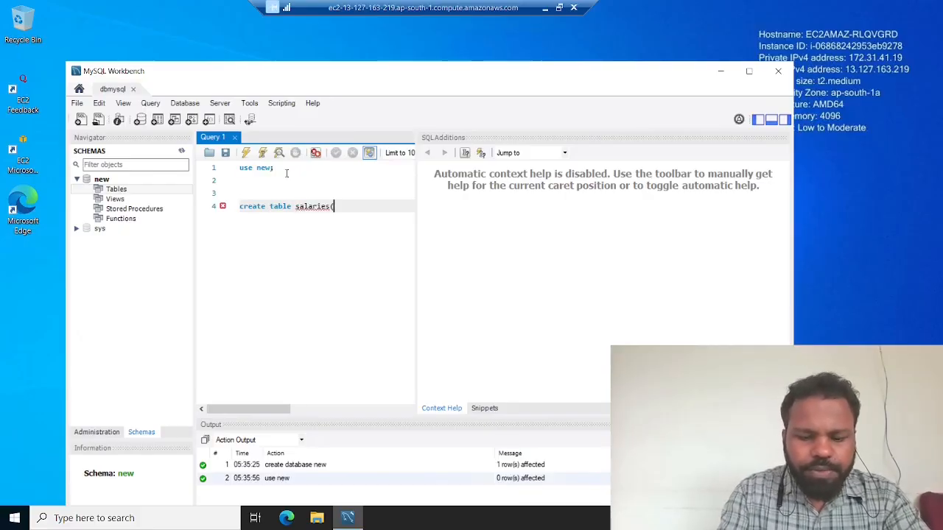
pyautogui.write('name var')
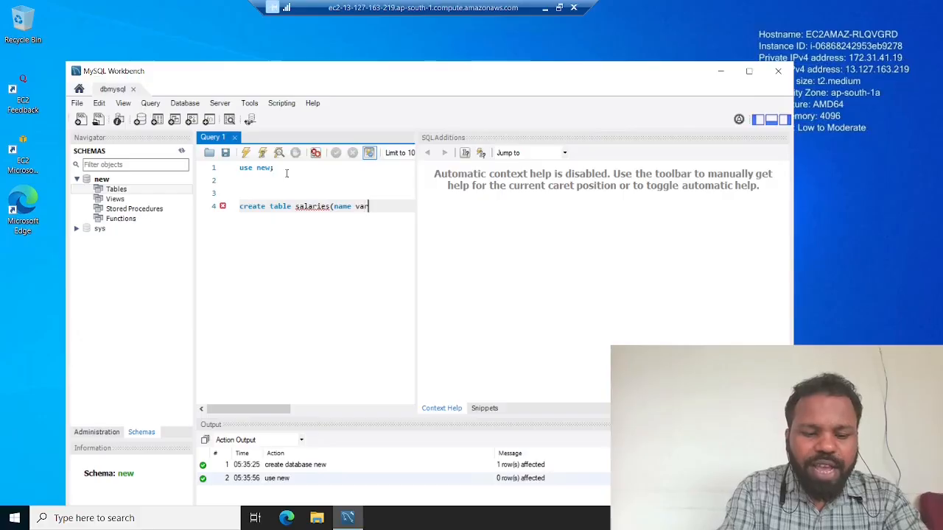
pyautogui.write('char')
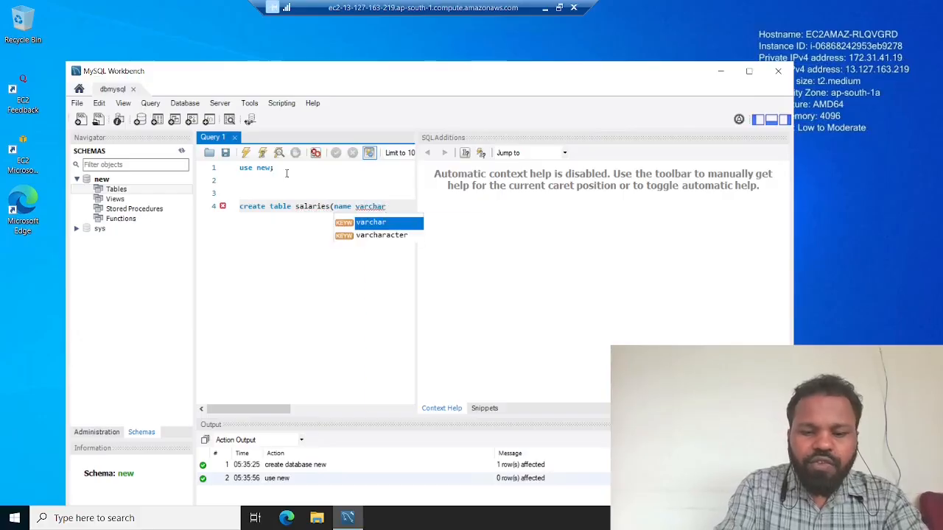
pyautogui.write('(50)')
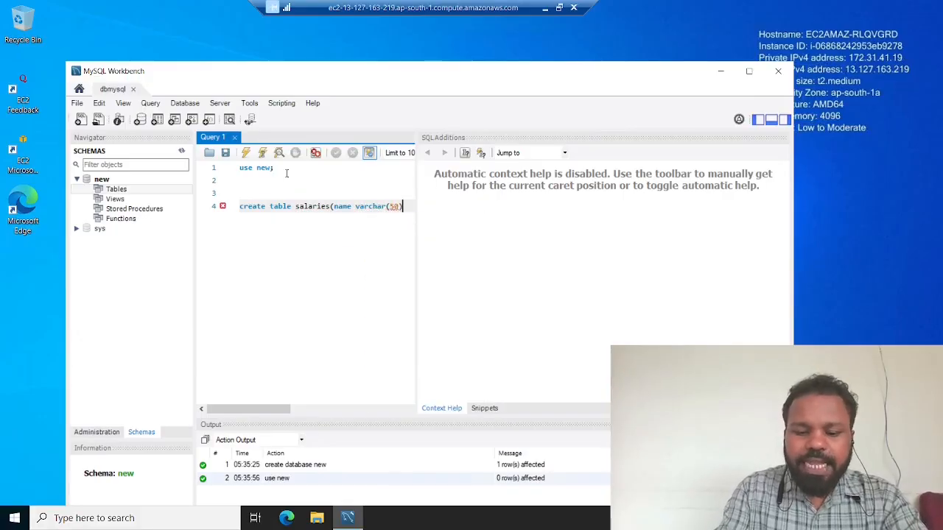
pyautogui.write(',')
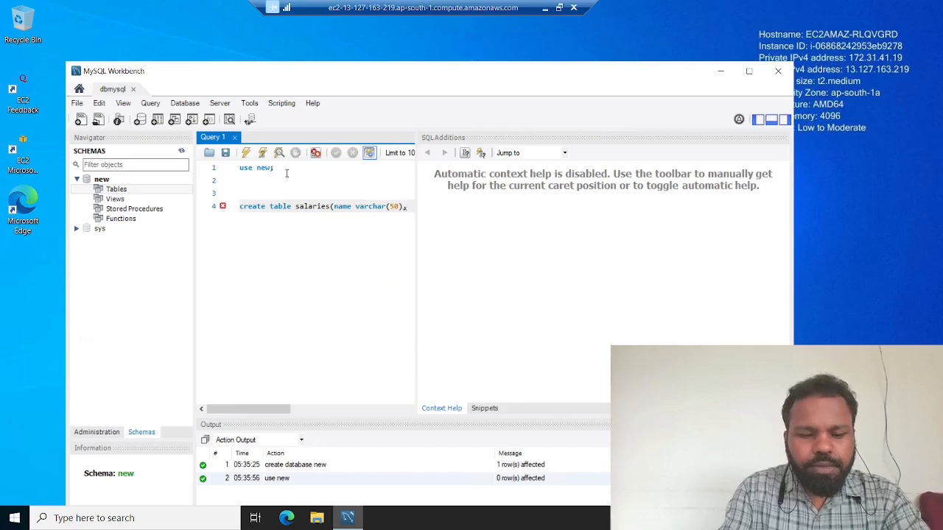
pyautogui.write('sa')
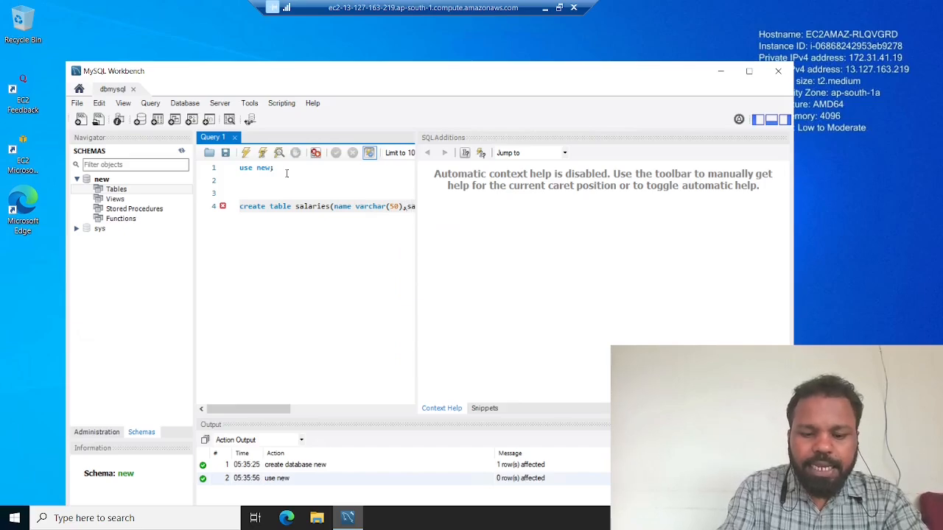
pyautogui.write('i')
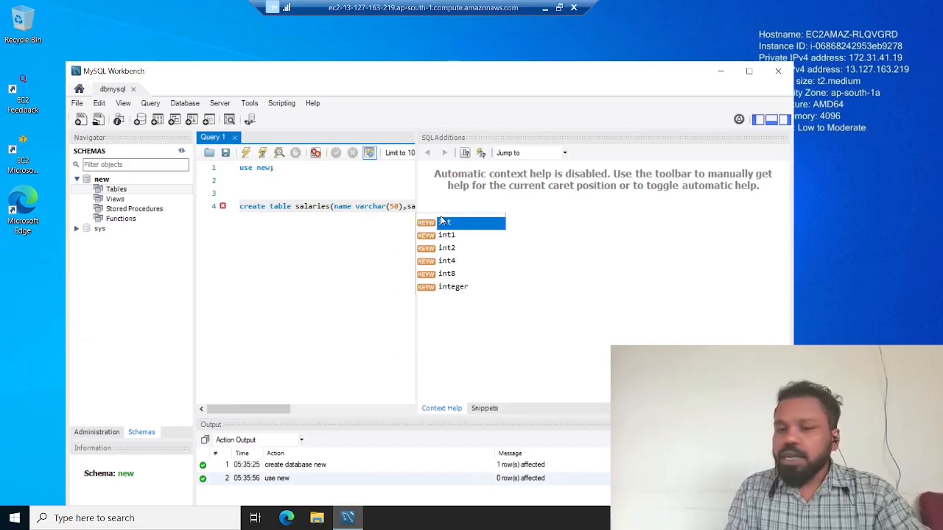
pyautogui.click(548, 7)
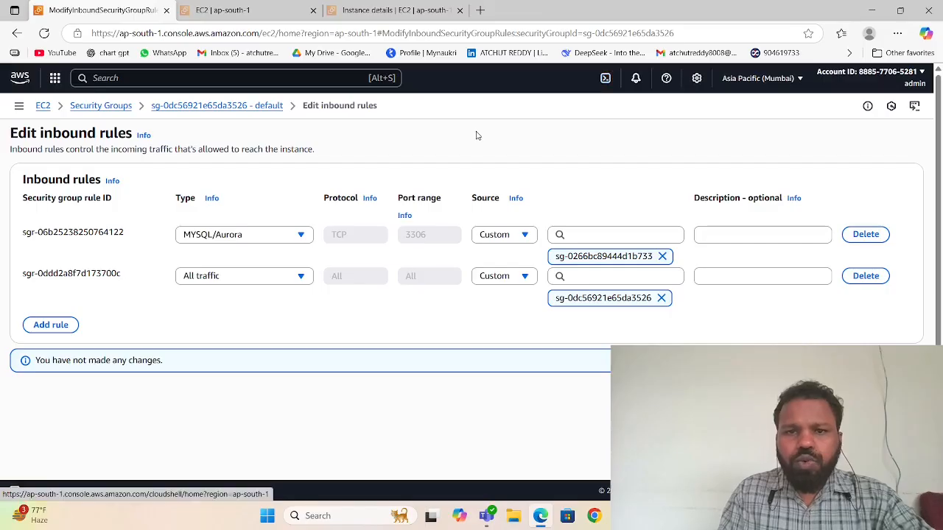
pyautogui.hotkey('alt', 'Tab')
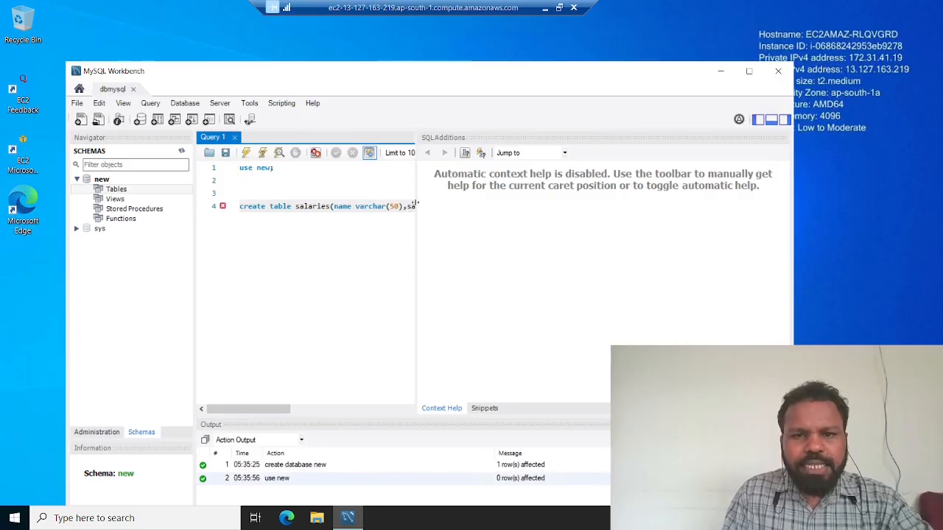
# Finish and run 'create table salaries(name varchar(50),salary int);'.
pyautogui.moveTo(416, 203); pyautogui.dragTo(564, 206)
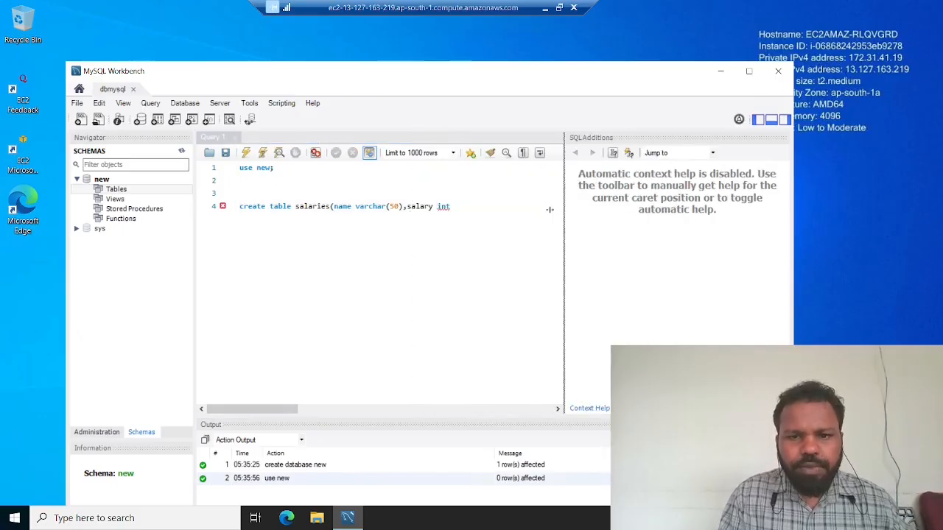
pyautogui.click(455, 207)
pyautogui.write(';')
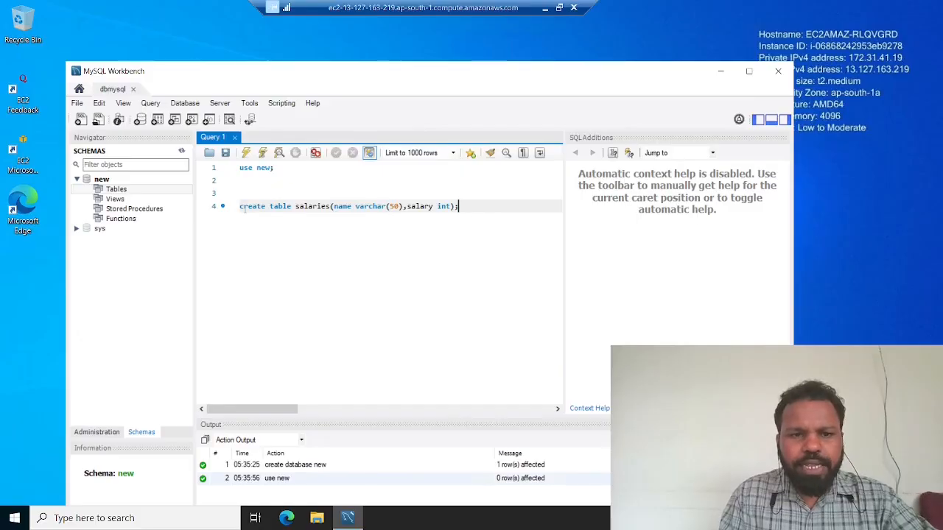
pyautogui.moveTo(464, 207); pyautogui.dragTo(238, 207)
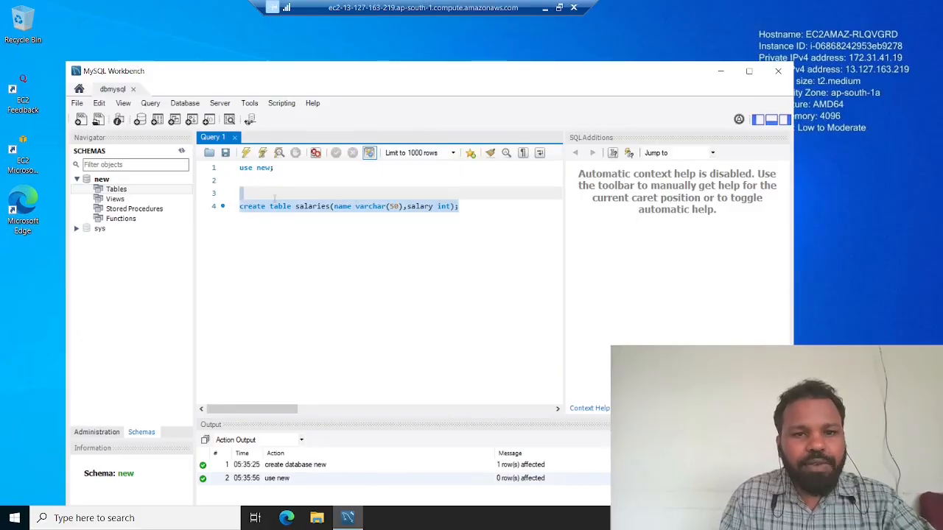
pyautogui.click(245, 153)
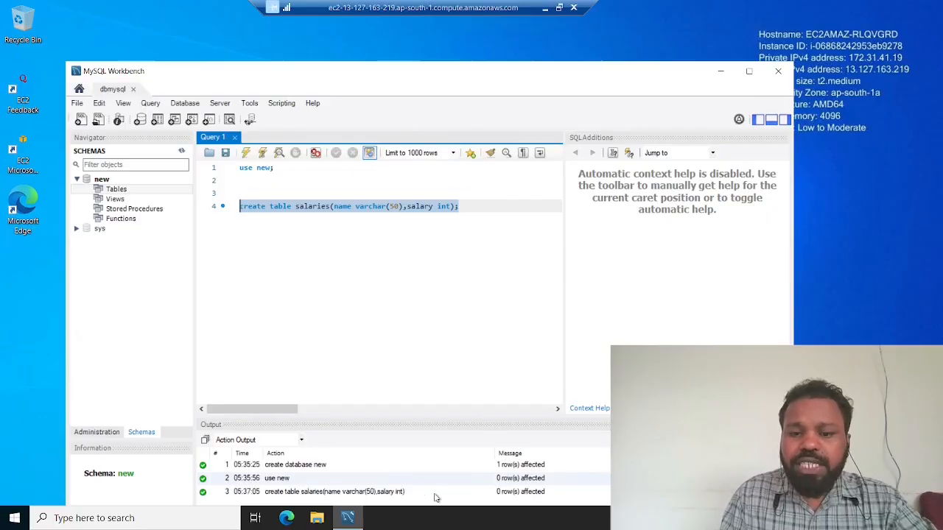
# Refresh the schemas and expand new > Tables to show the salaries table.
pyautogui.click(181, 150)
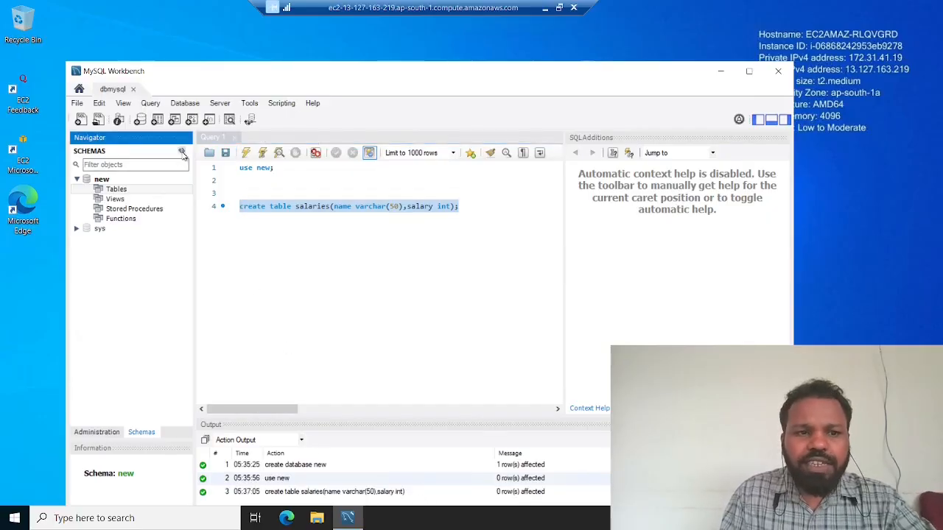
pyautogui.click(134, 190)
pyautogui.click(88, 189)
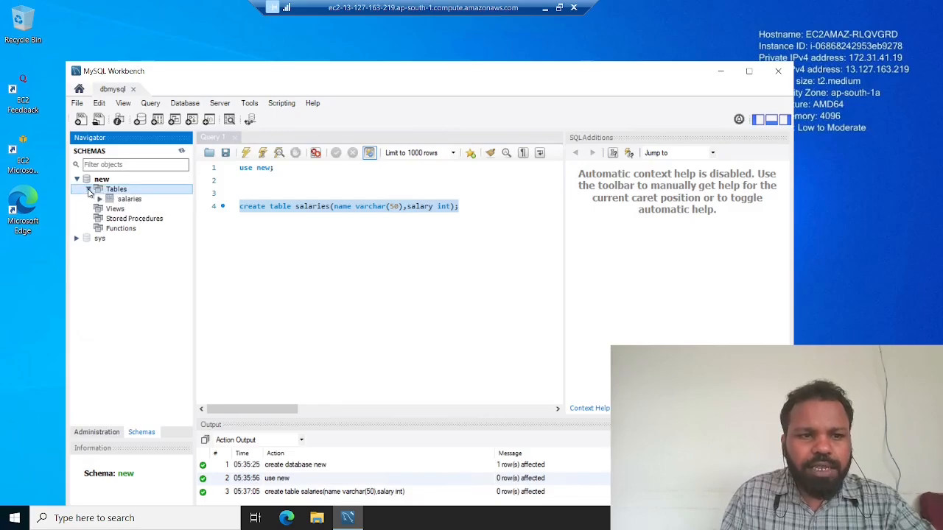